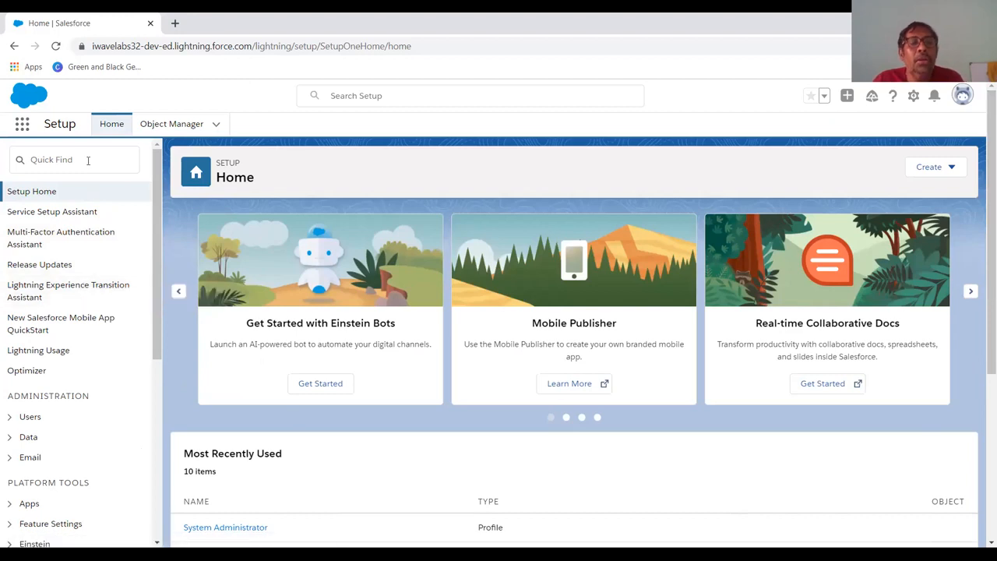
# Filter Setup Quick Find by 'User' and open User Management Settings.
pyautogui.click(88, 160)
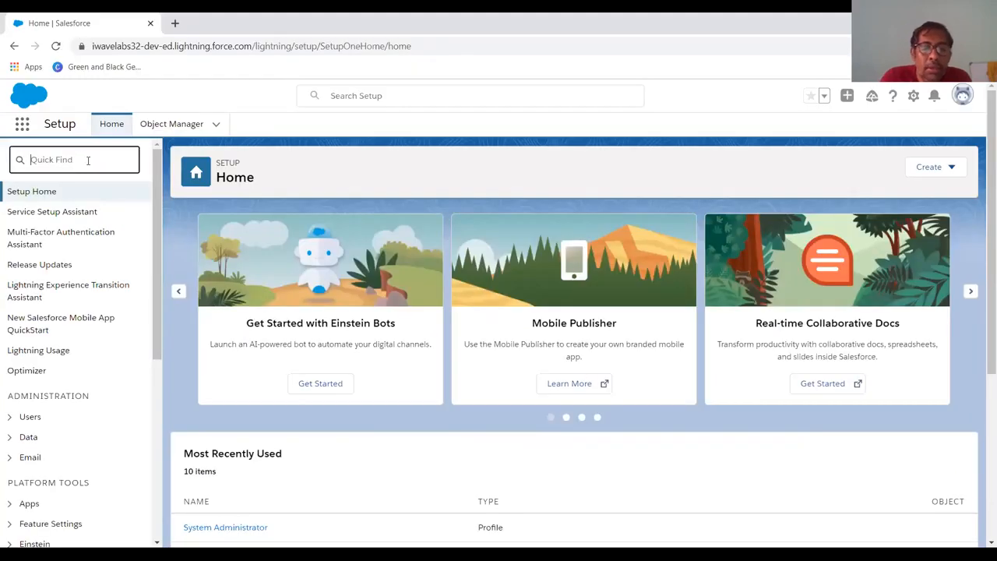
pyautogui.write('Us')
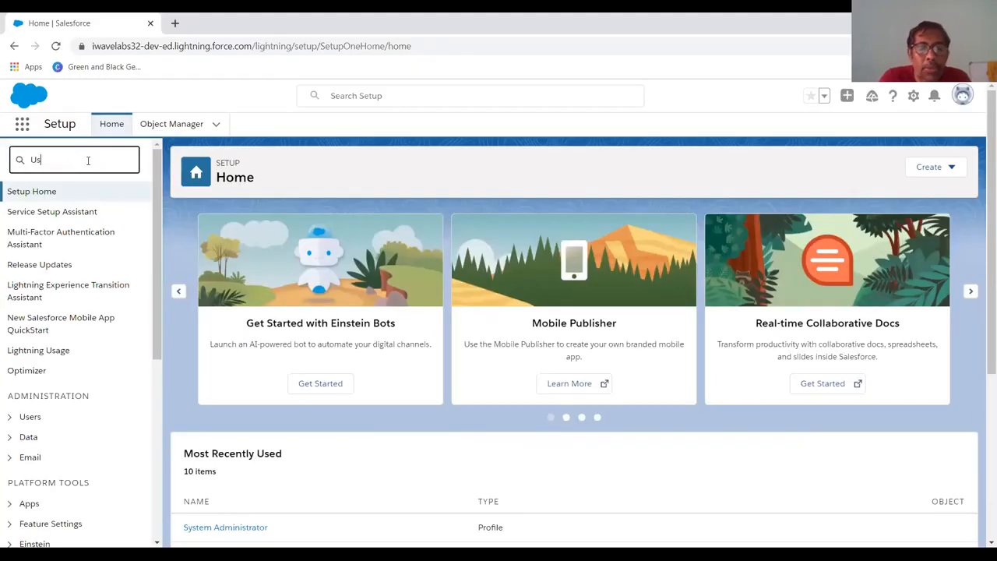
pyautogui.write('er')
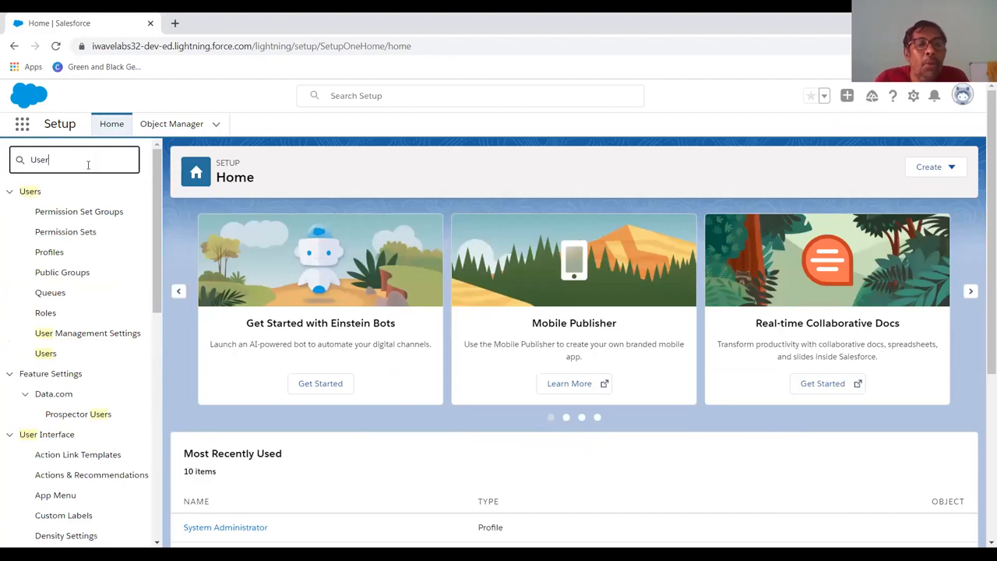
pyautogui.click(88, 337)
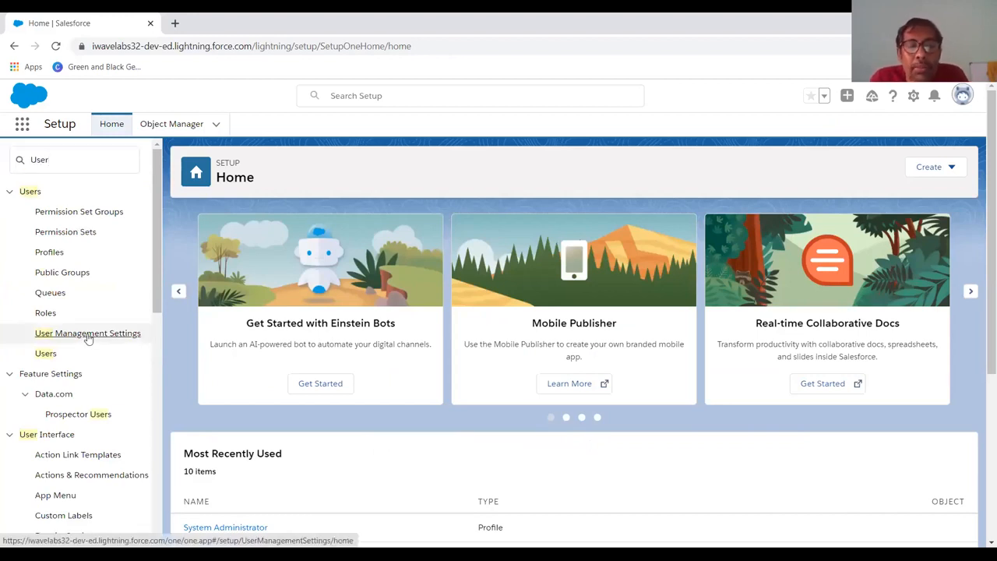
pyautogui.click(89, 336)
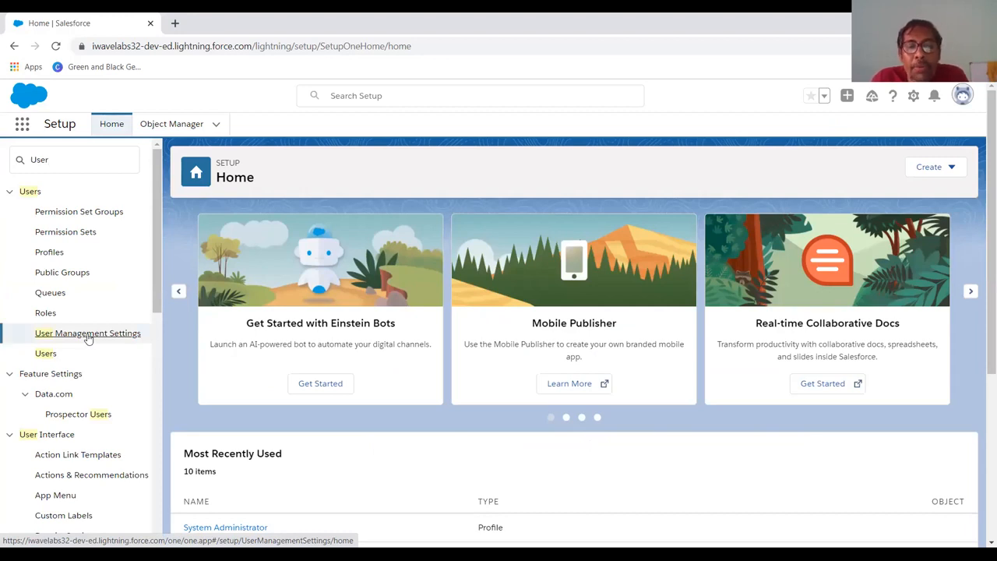
pyautogui.hotkey('alt', 'Tab')
pyautogui.hotkey('alt', 'Tab')
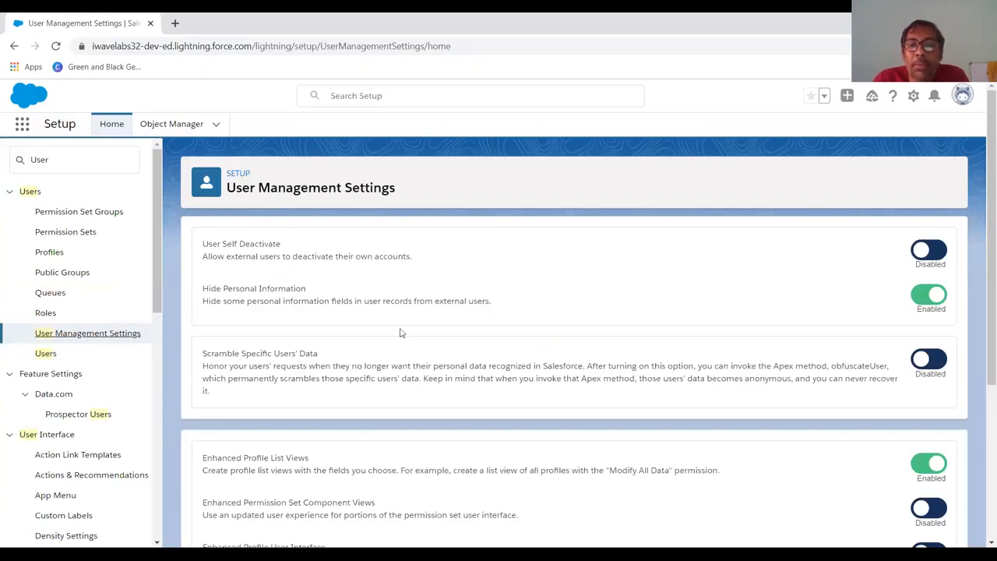
pyautogui.scroll(-2, 411, 322)
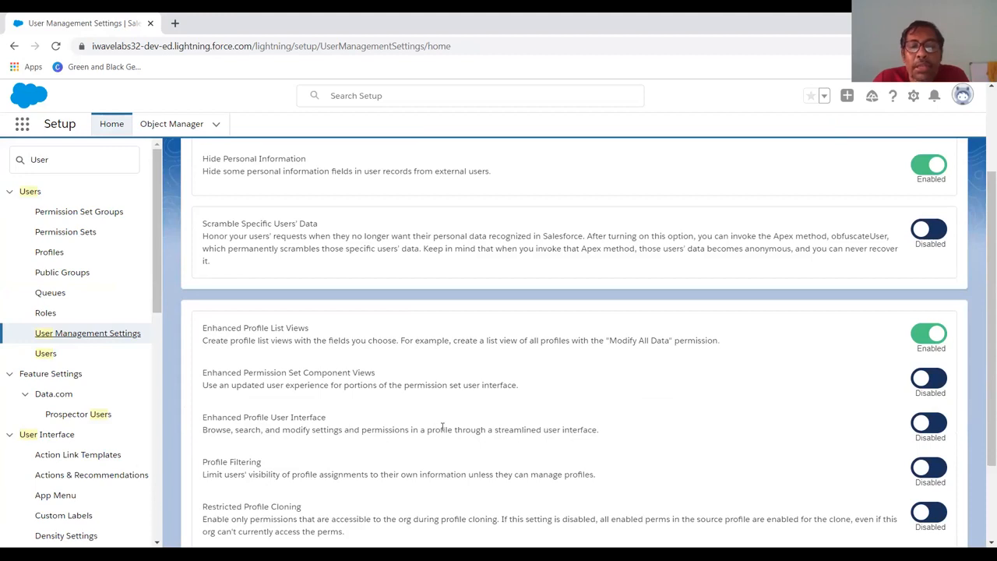
pyautogui.scroll(-1, 441, 426)
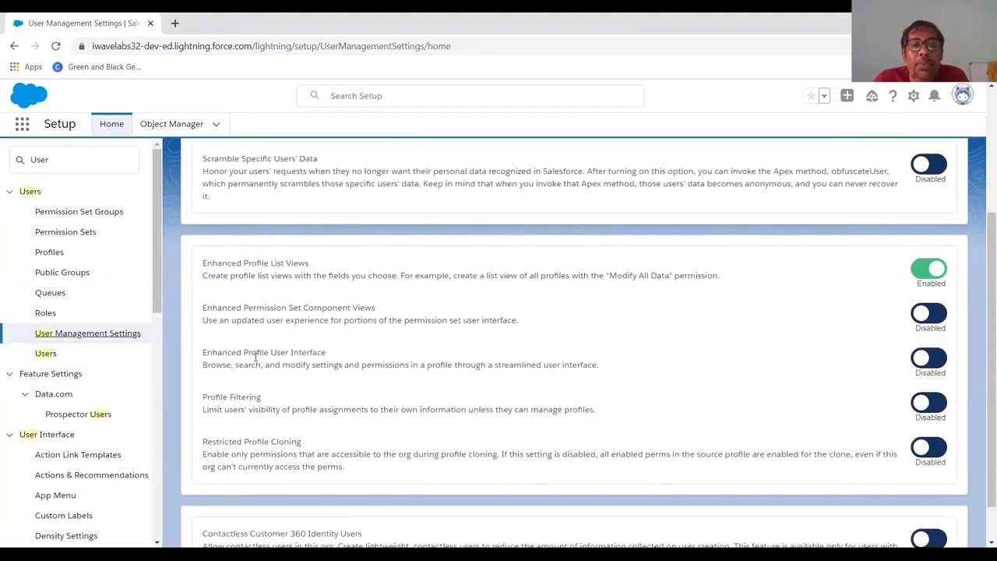
pyautogui.click(933, 360)
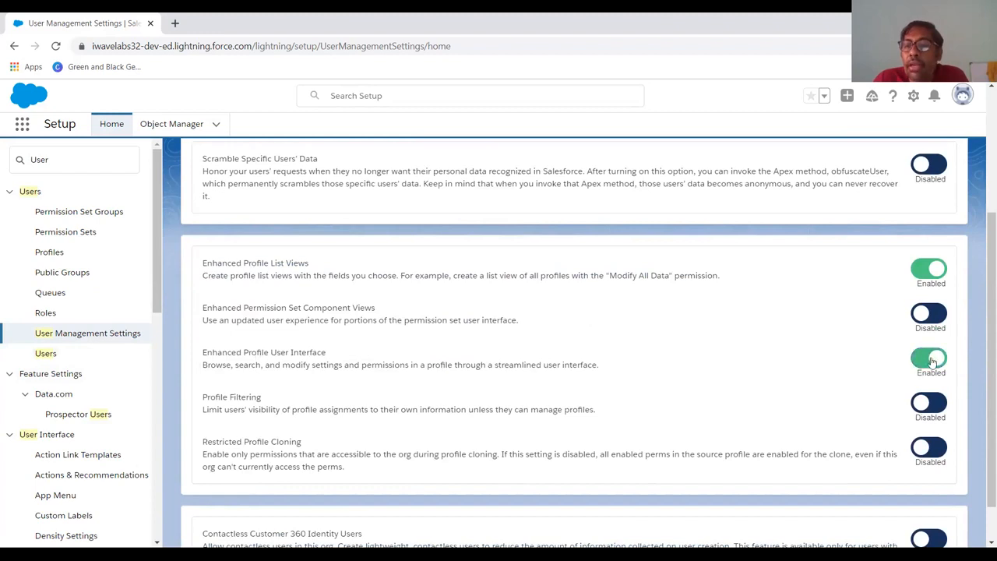
pyautogui.click(933, 361)
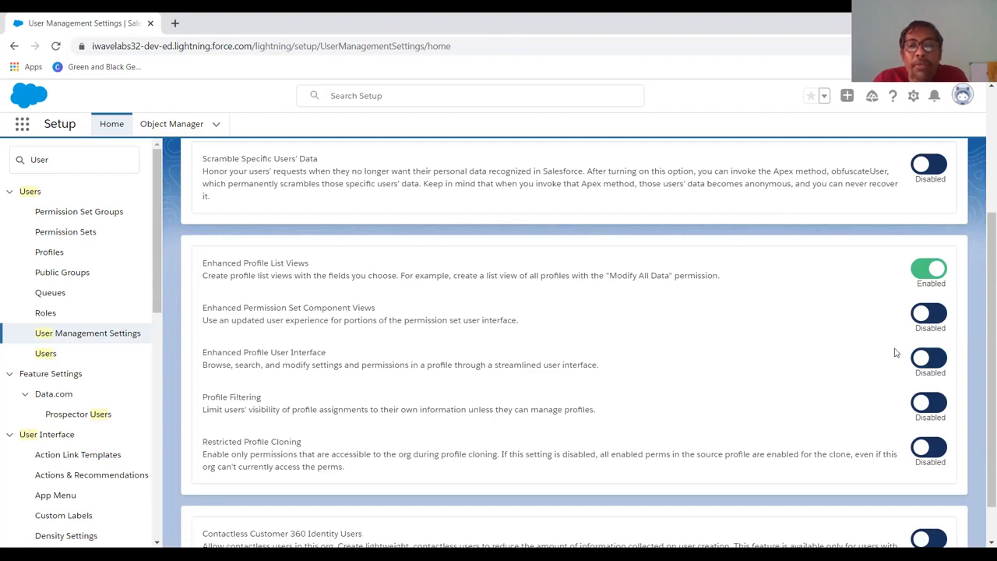
pyautogui.scroll(-1, 654, 391)
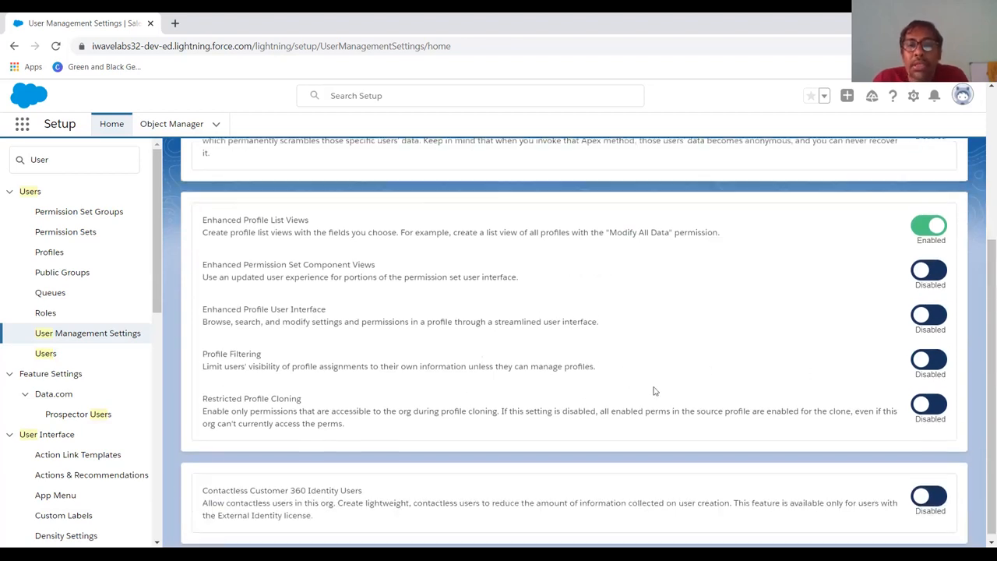
pyautogui.scroll(3, 654, 391)
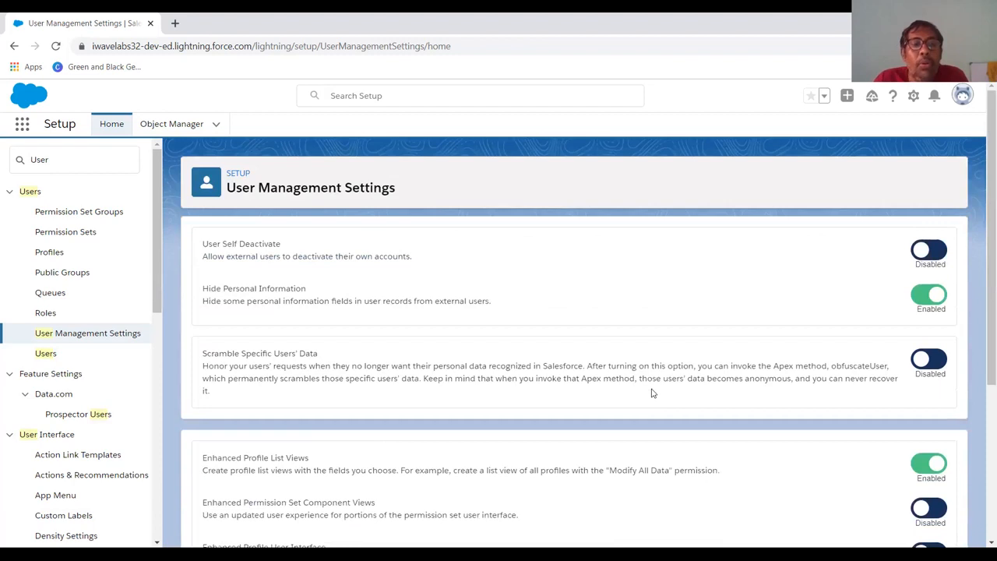
pyautogui.click(111, 124)
# Replace the Quick Find search with 'profile' and open the Profiles page.
pyautogui.click(65, 164)
pyautogui.press('BackSpace')
pyautogui.press('BackSpace')
pyautogui.press('BackSpace')
pyautogui.press('BackSpace')
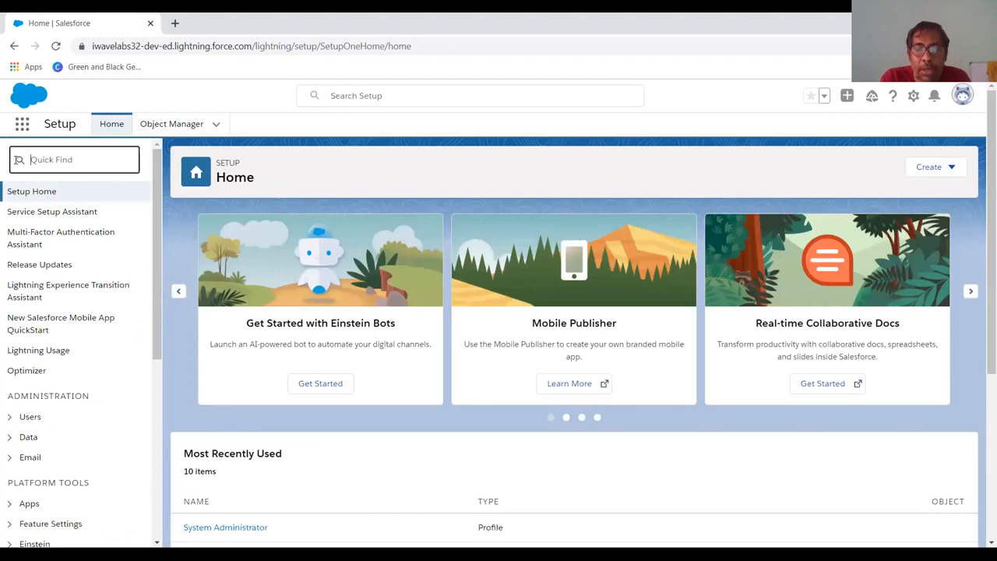
pyautogui.write('p')
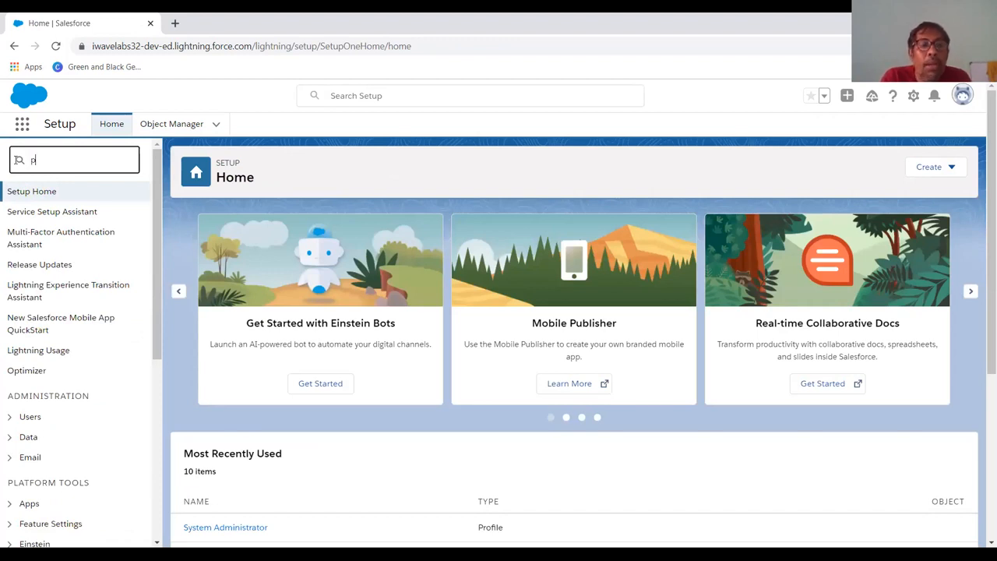
pyautogui.write('rofile')
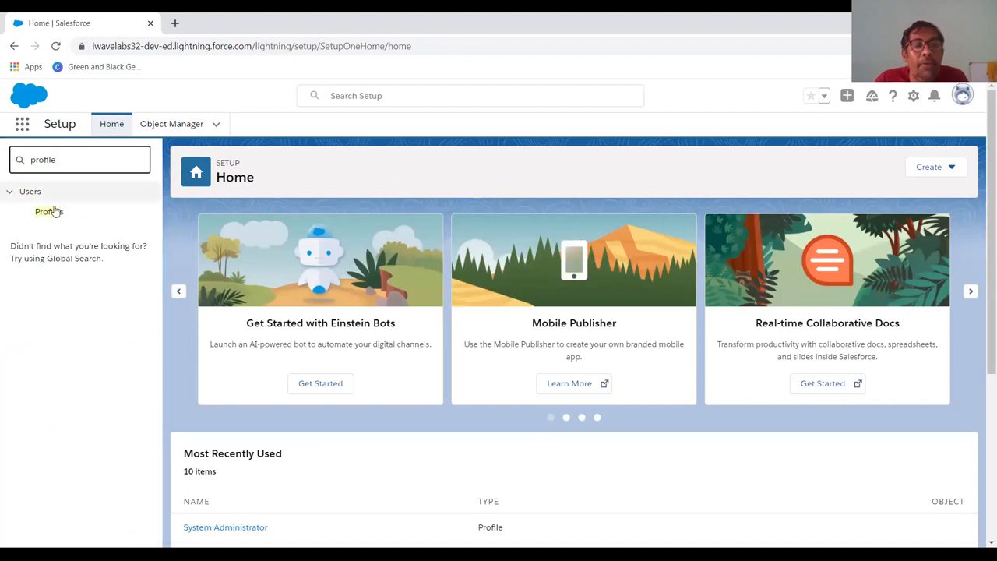
pyautogui.click(53, 212)
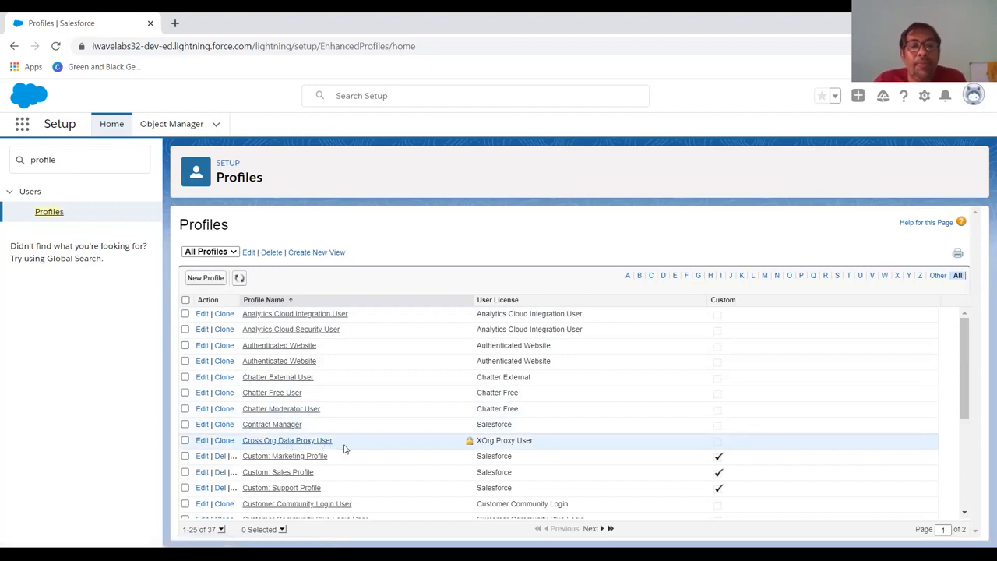
# Browse the list of 37 profiles and start a new profile.
pyautogui.scroll(-2, 345, 448)
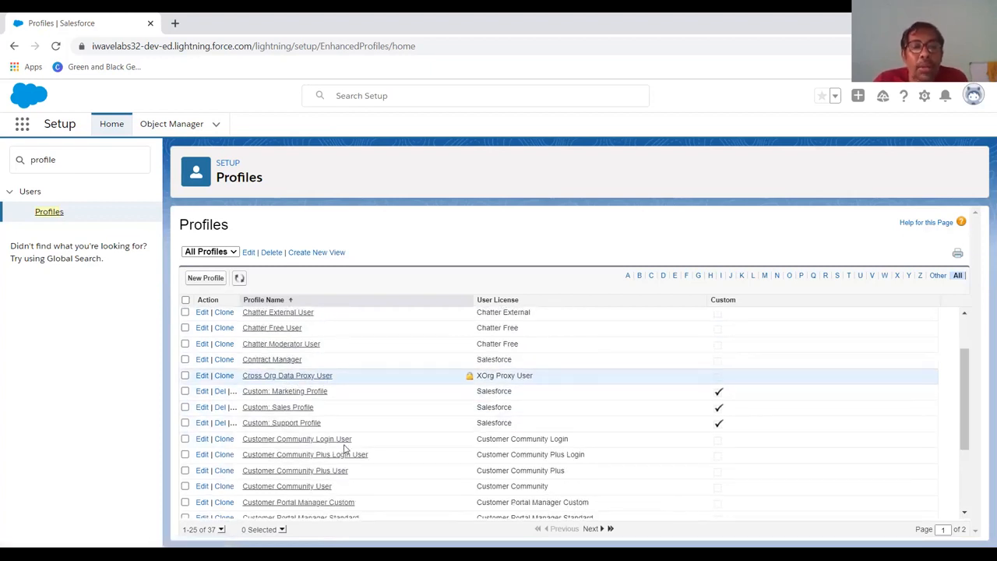
pyautogui.scroll(-3, 345, 449)
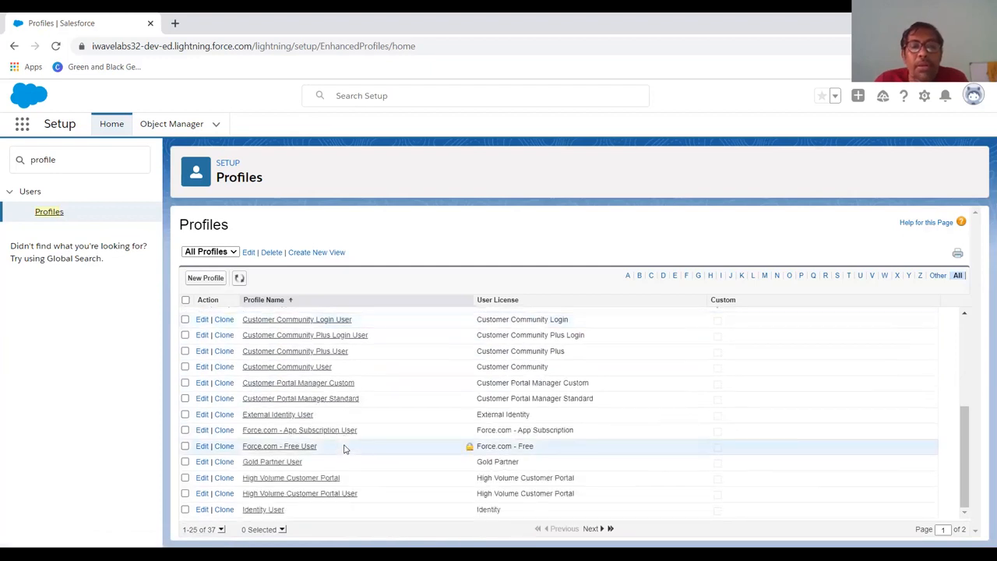
pyautogui.scroll(5, 345, 449)
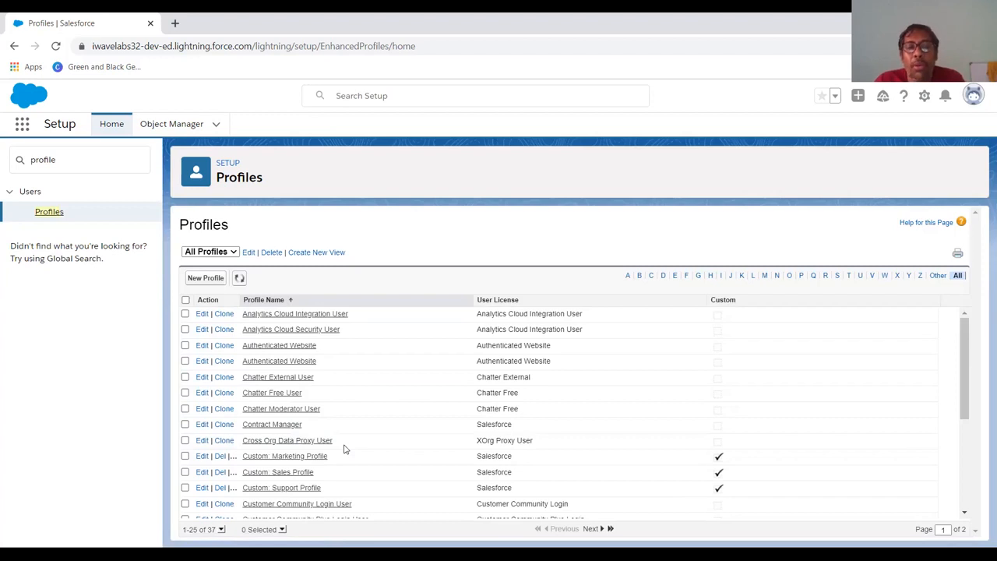
pyautogui.click(206, 278)
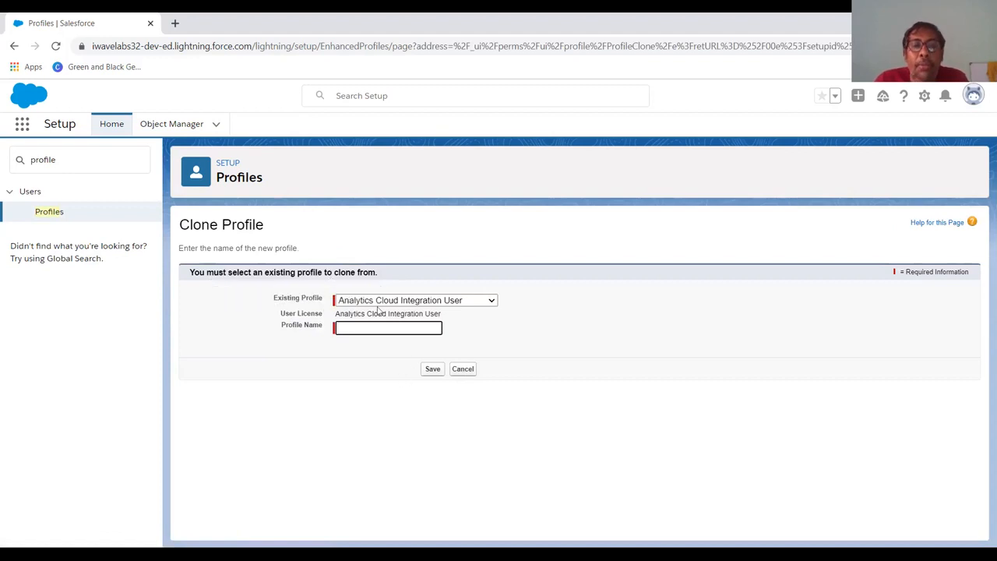
# Clone System Administrator into a new profile named 'HR Manager' and save it.
pyautogui.click(486, 305)
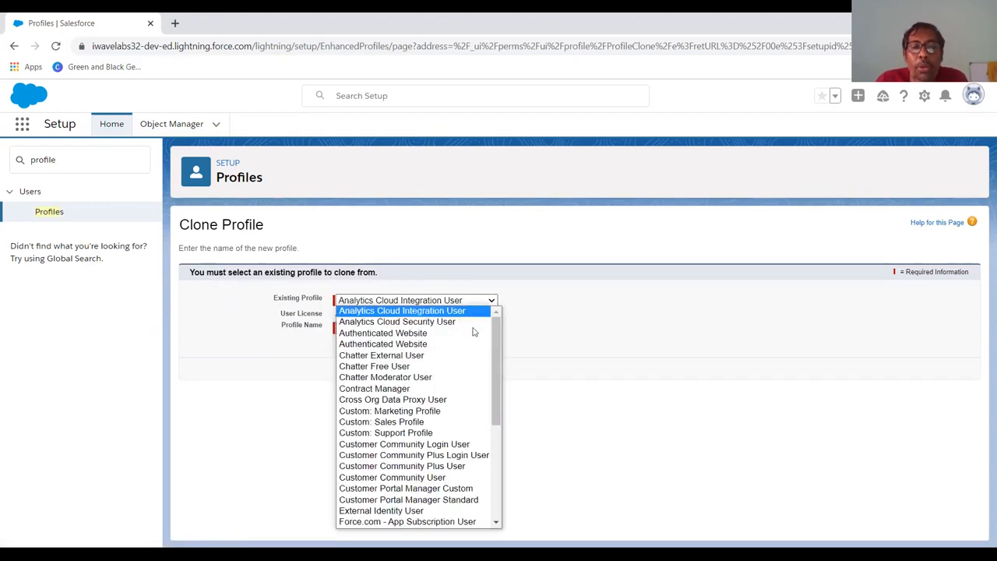
pyautogui.moveTo(492, 379); pyautogui.dragTo(494, 486)
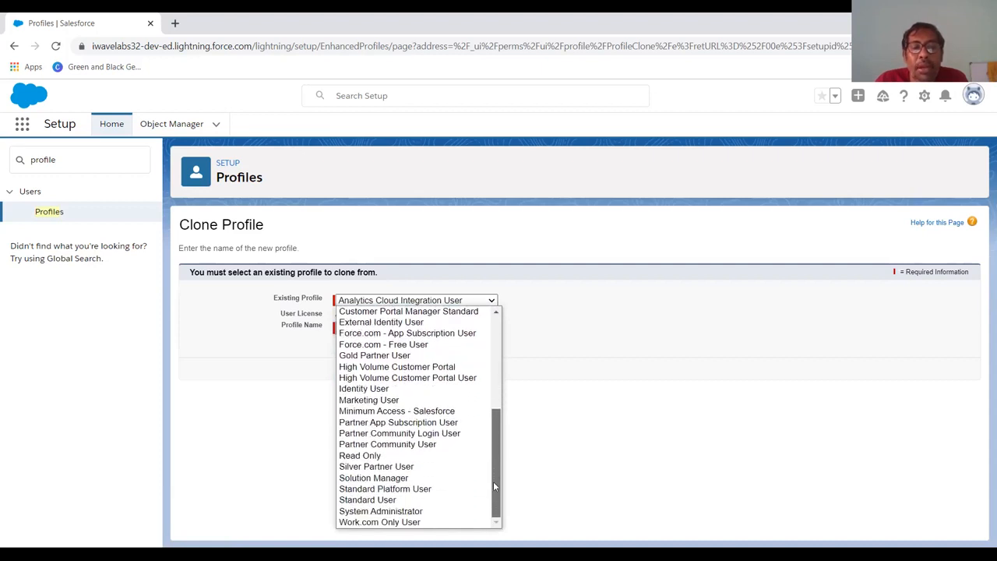
pyautogui.click(454, 511)
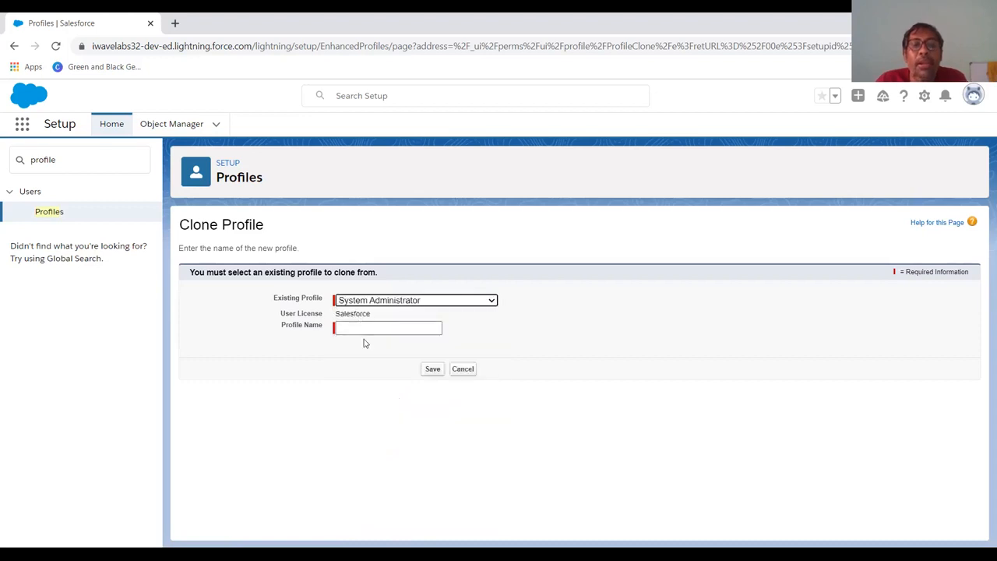
pyautogui.click(358, 328)
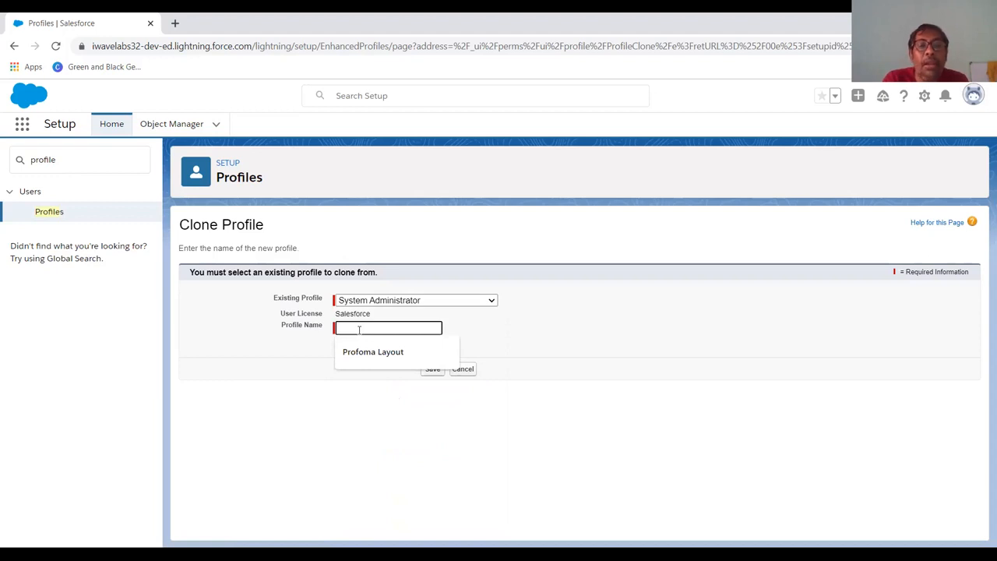
pyautogui.write('HR Manager')
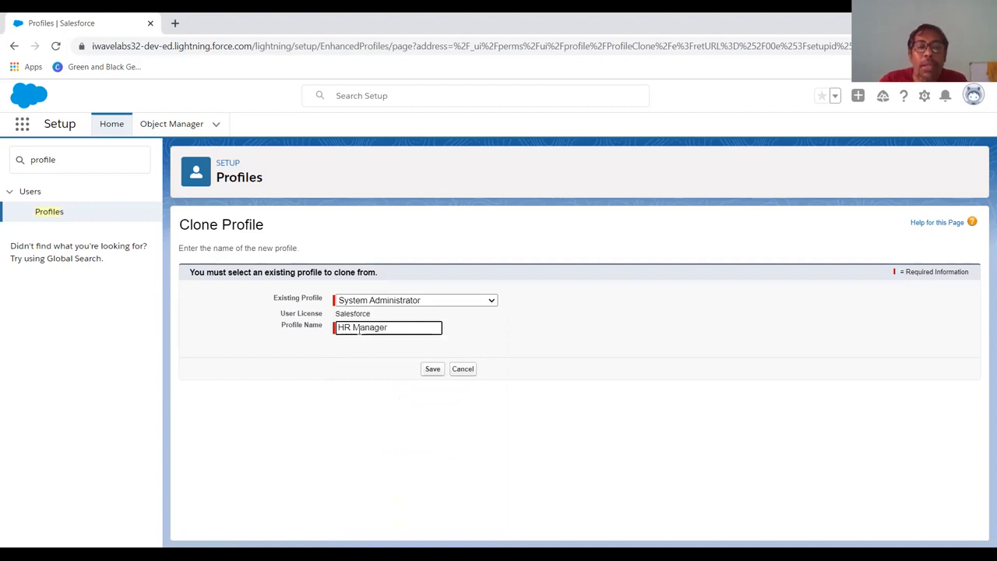
pyautogui.click(432, 372)
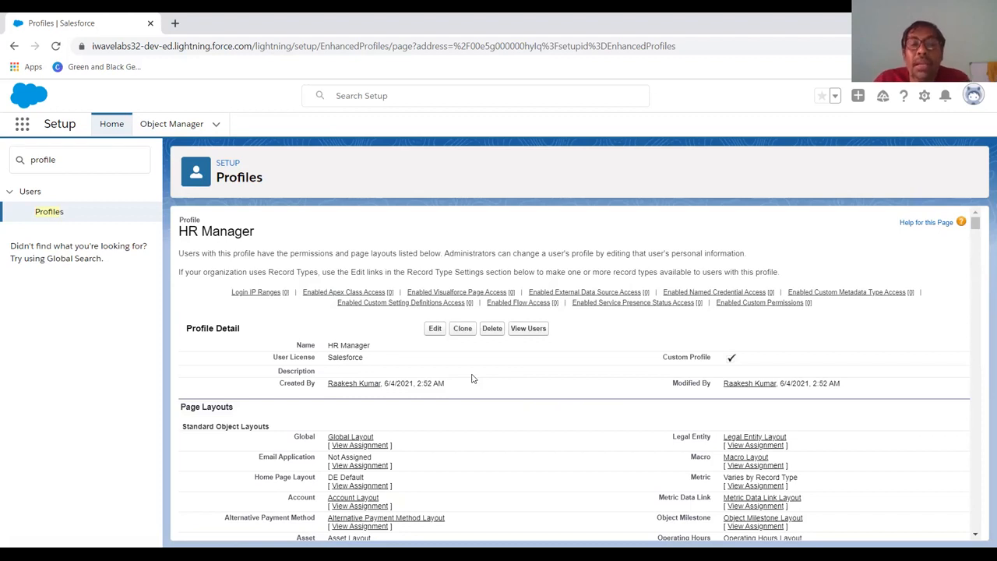
pyautogui.scroll(-3, 471, 378)
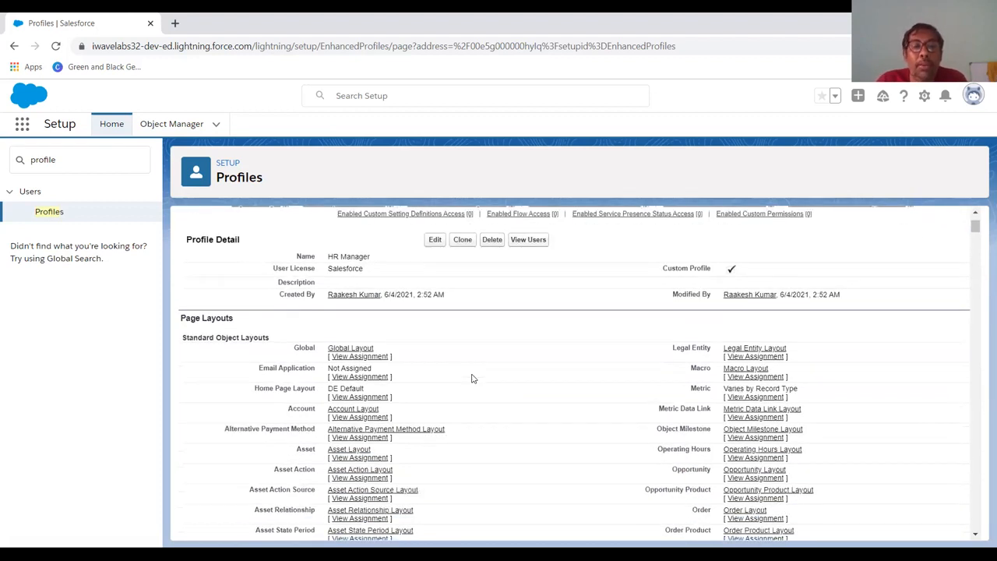
pyautogui.scroll(3, 471, 379)
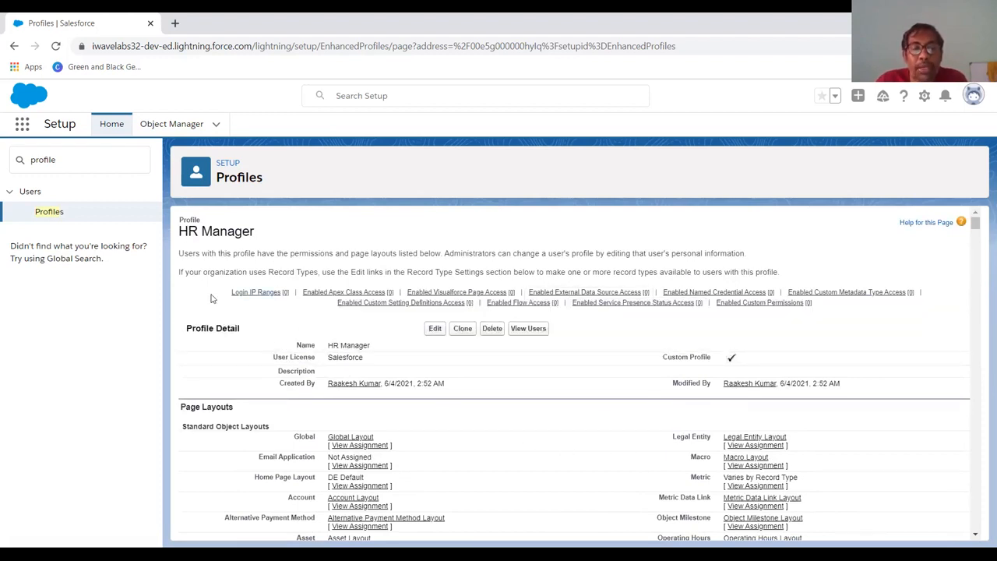
pyautogui.scroll(-2, 279, 345)
pyautogui.scroll(-12, 278, 345)
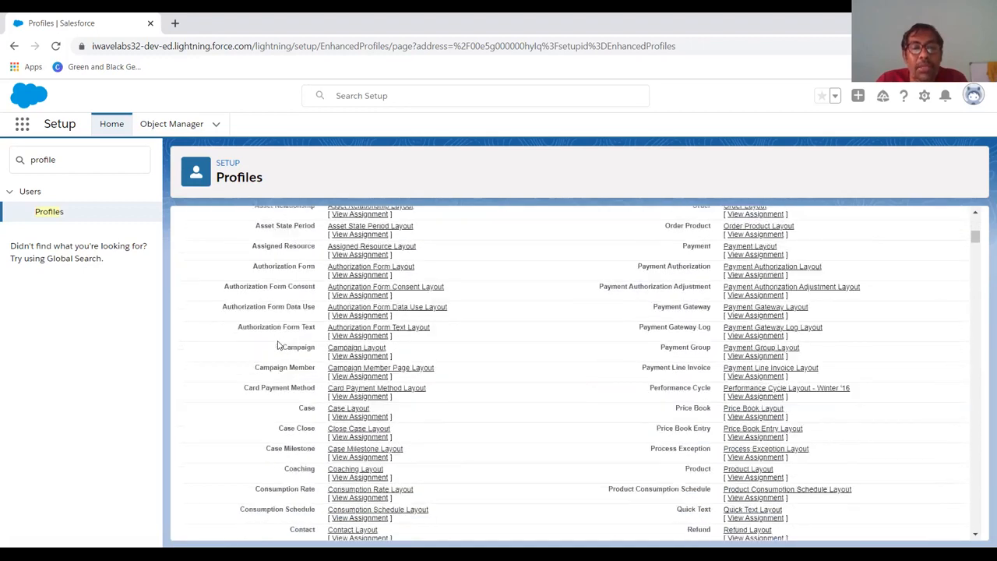
pyautogui.scroll(-8, 278, 345)
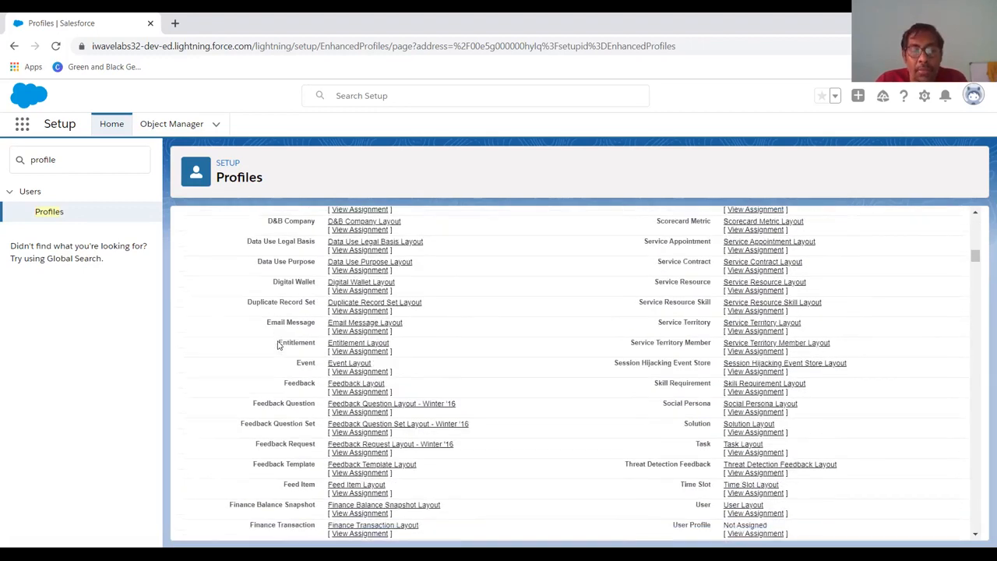
pyautogui.scroll(-15, 279, 345)
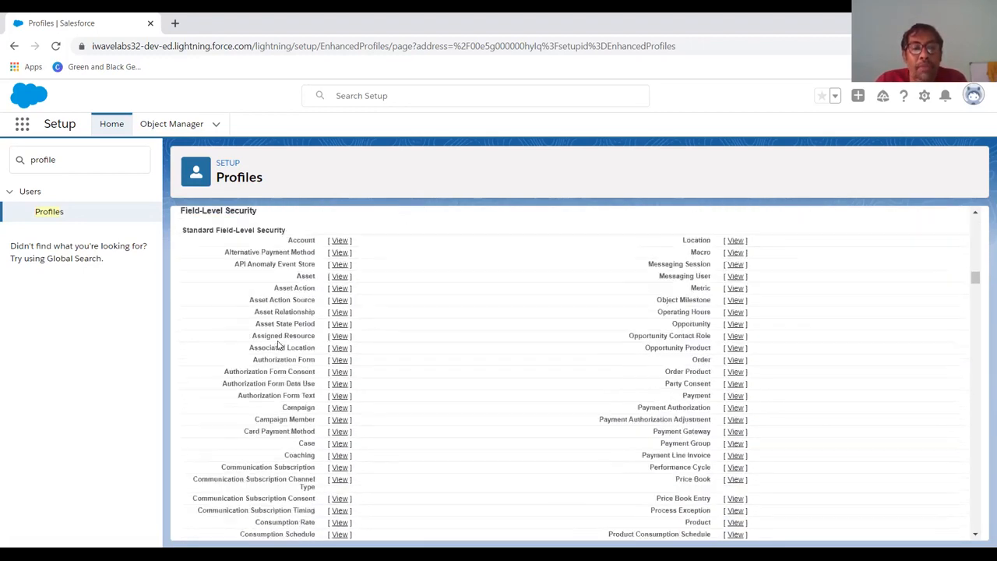
pyautogui.scroll(-10, 278, 345)
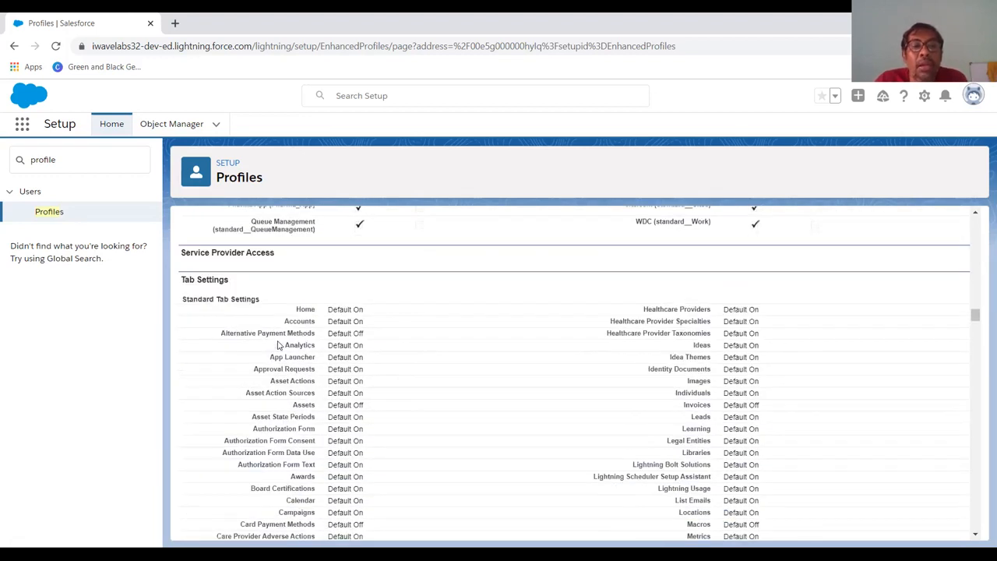
pyautogui.scroll(-5, 268, 407)
pyautogui.scroll(-12, 268, 407)
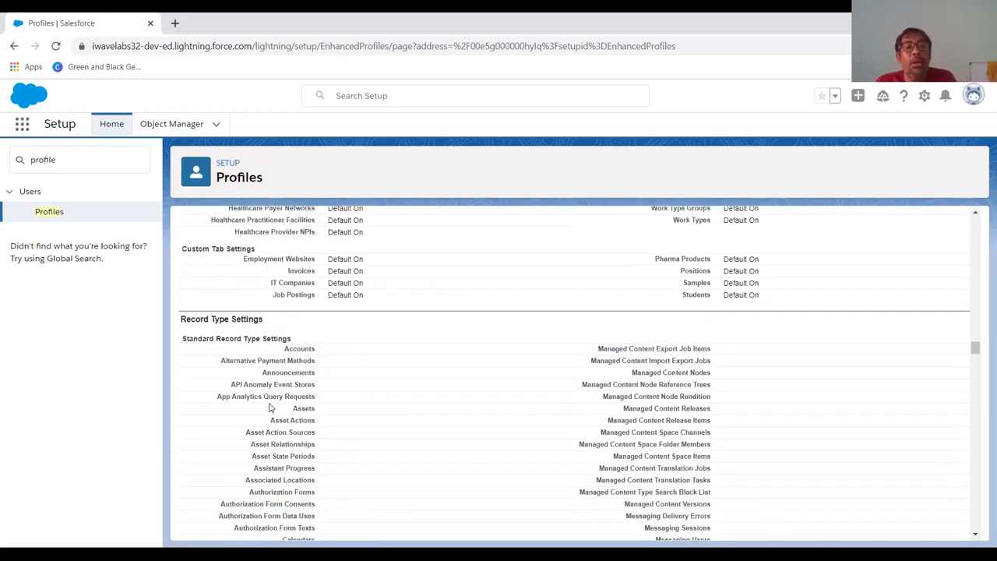
pyautogui.scroll(-10, 269, 407)
pyautogui.scroll(-12, 269, 407)
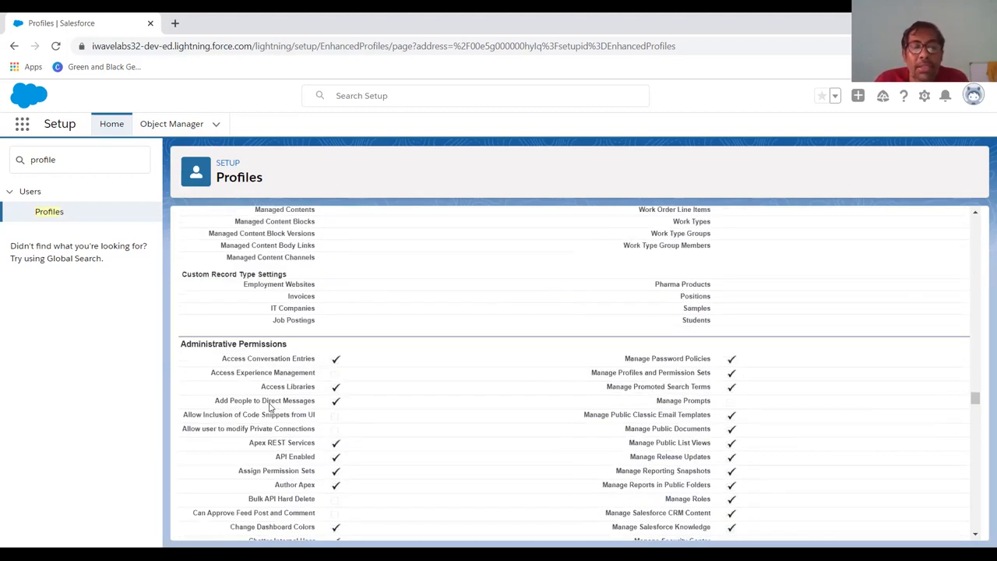
pyautogui.scroll(-12, 269, 406)
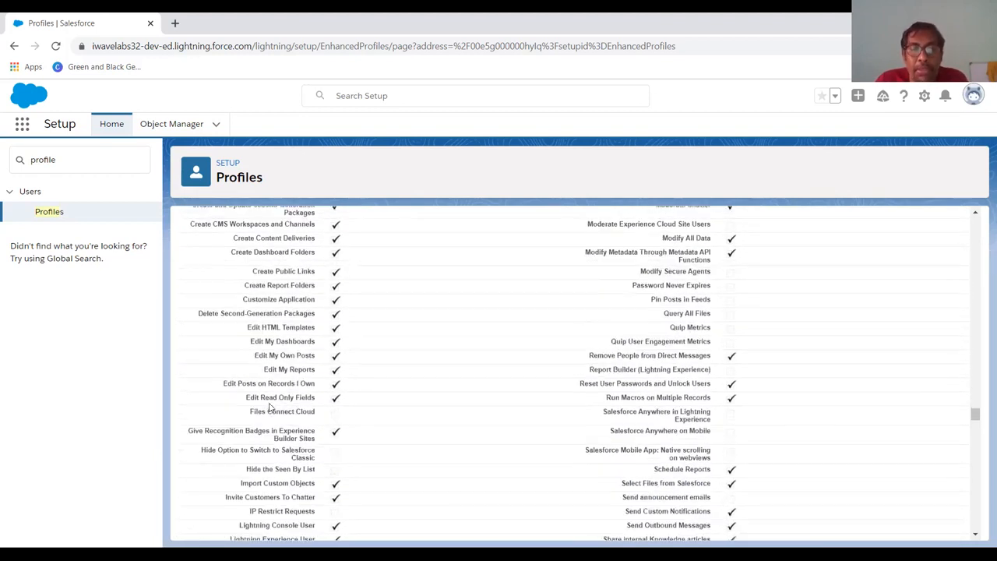
pyautogui.scroll(-12, 269, 407)
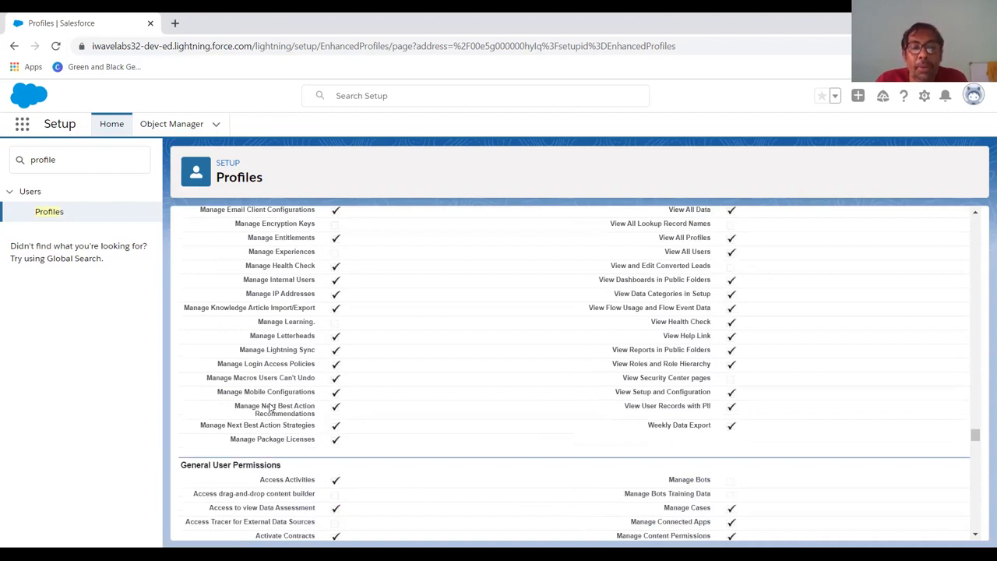
pyautogui.scroll(-5, 269, 407)
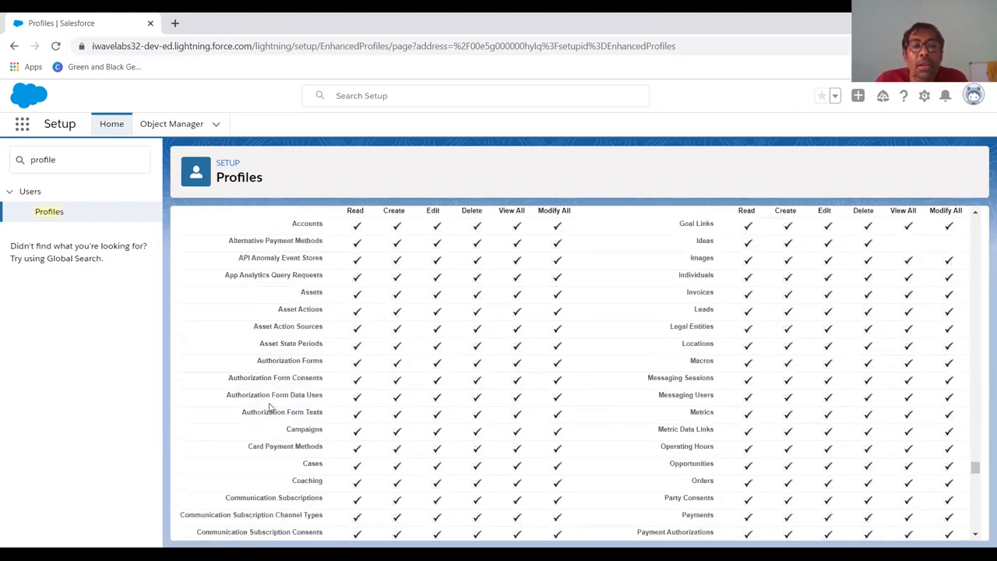
pyautogui.scroll(2, 269, 407)
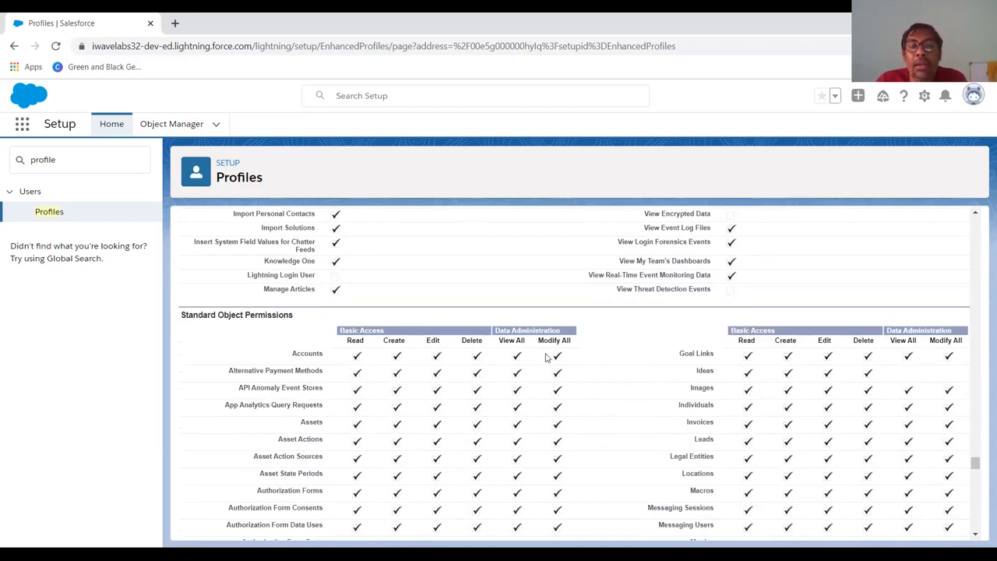
pyautogui.scroll(-2, 546, 356)
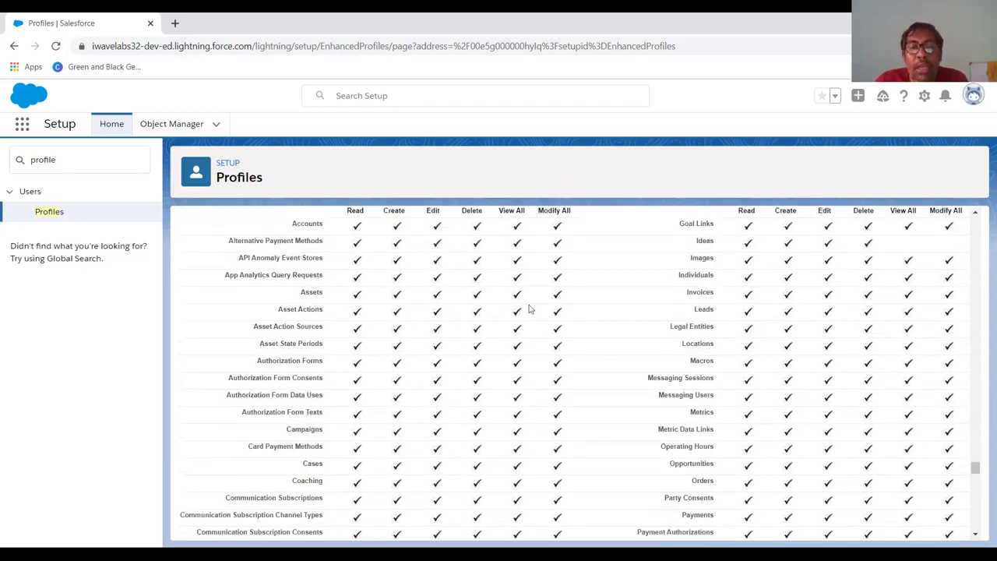
pyautogui.scroll(-6, 623, 402)
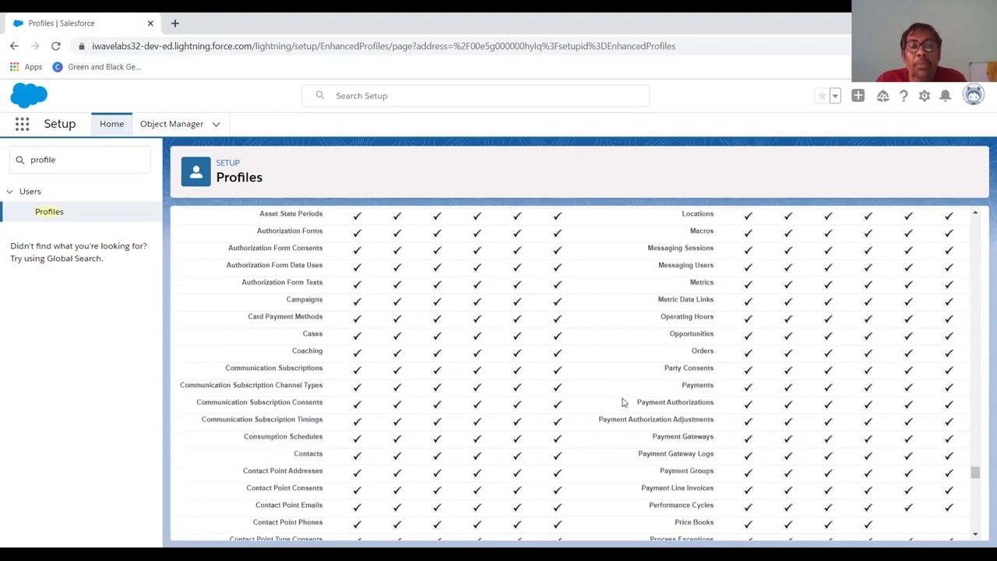
pyautogui.scroll(-4, 623, 402)
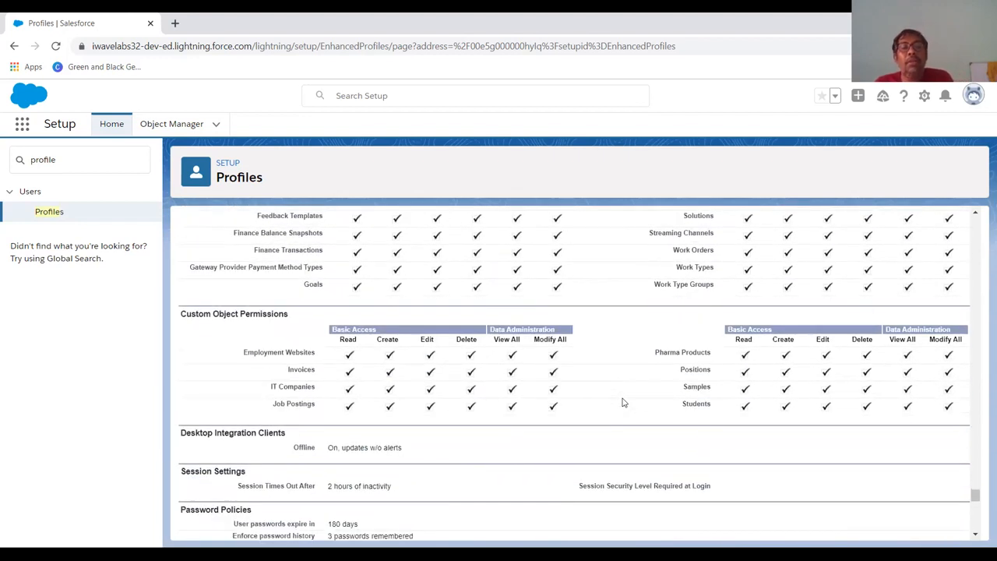
pyautogui.scroll(-2, 623, 402)
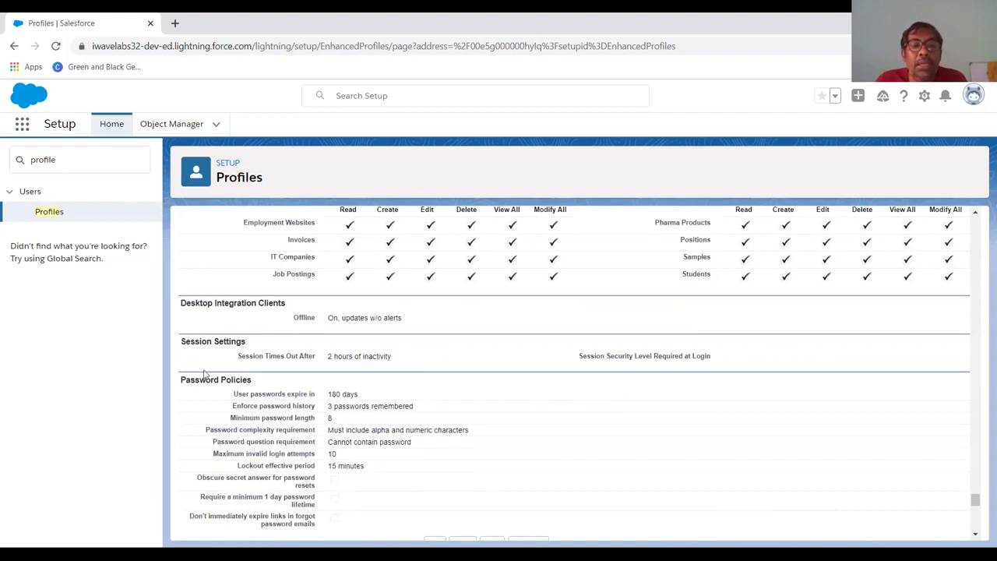
pyautogui.scroll(-3, 363, 406)
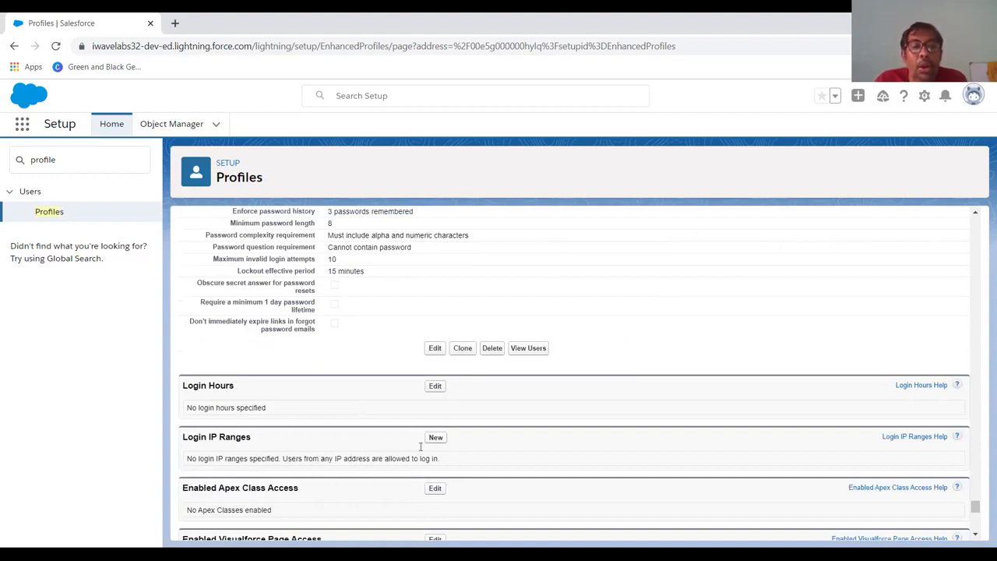
pyautogui.scroll(-2, 317, 453)
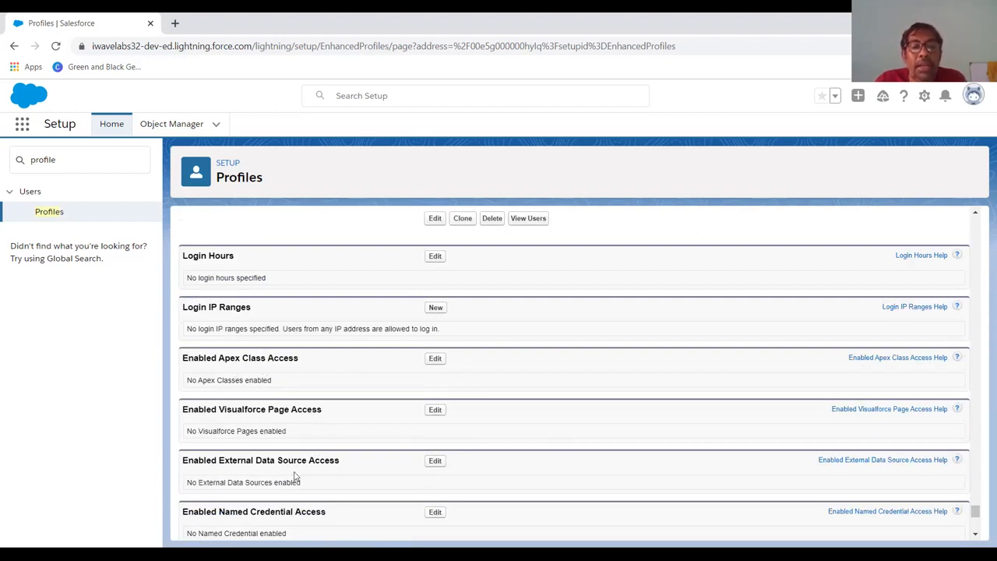
pyautogui.scroll(-2, 296, 475)
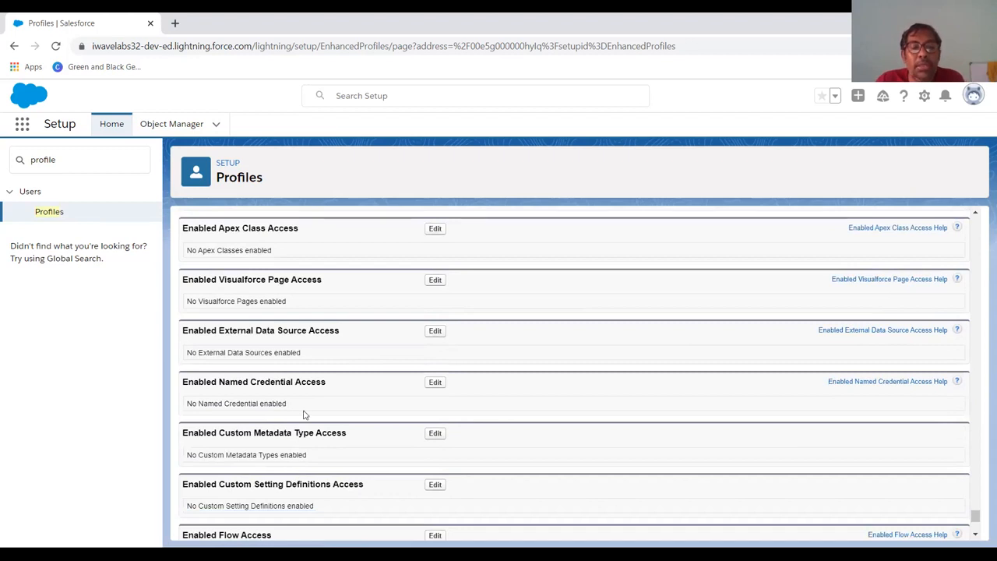
pyautogui.scroll(2, 304, 414)
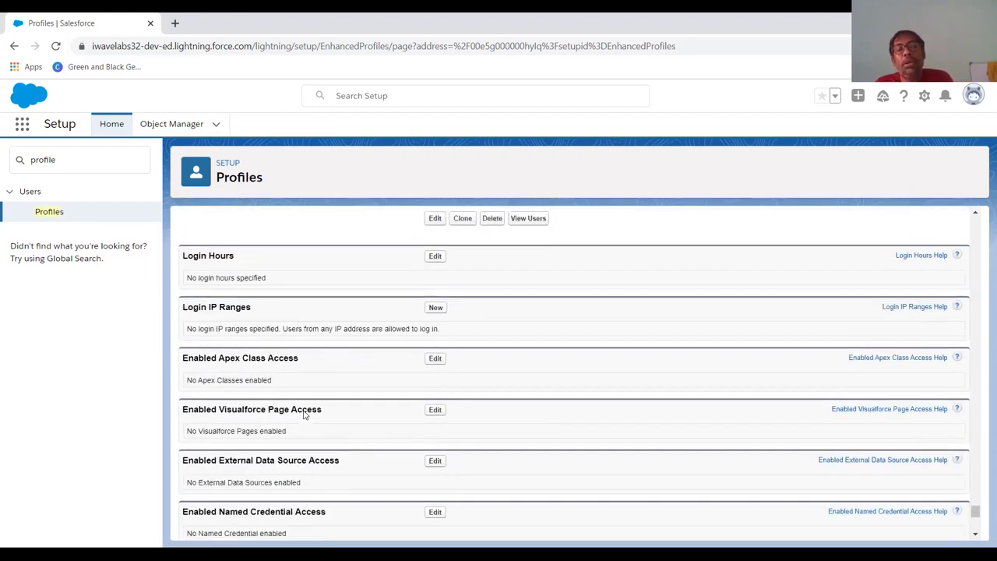
pyautogui.scroll(-1, 301, 409)
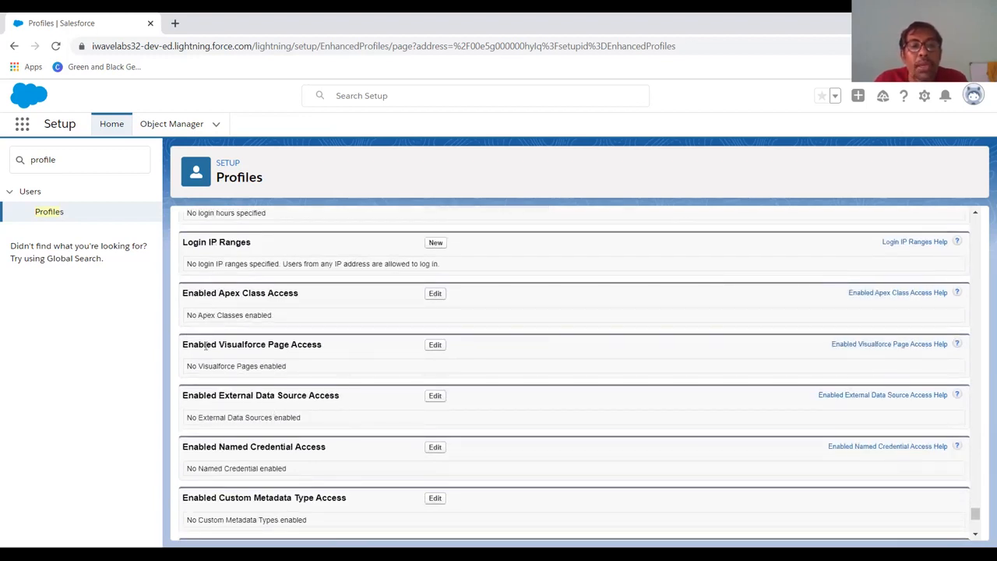
pyautogui.scroll(-1, 341, 401)
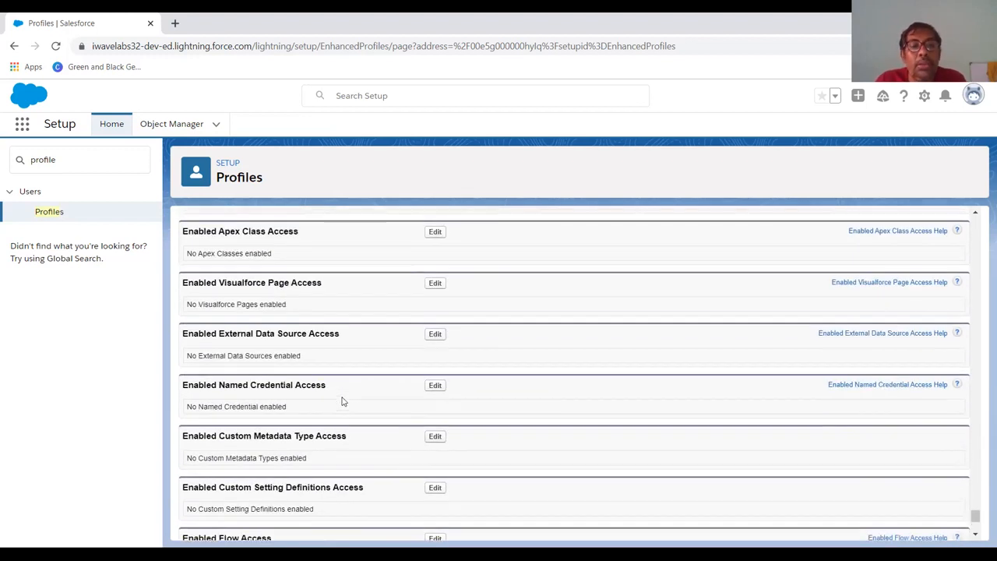
pyautogui.scroll(5, 341, 401)
# Return to the top of the HR Manager profile, then switch to the Creating Custom Profile slide.
pyautogui.scroll(15, 341, 400)
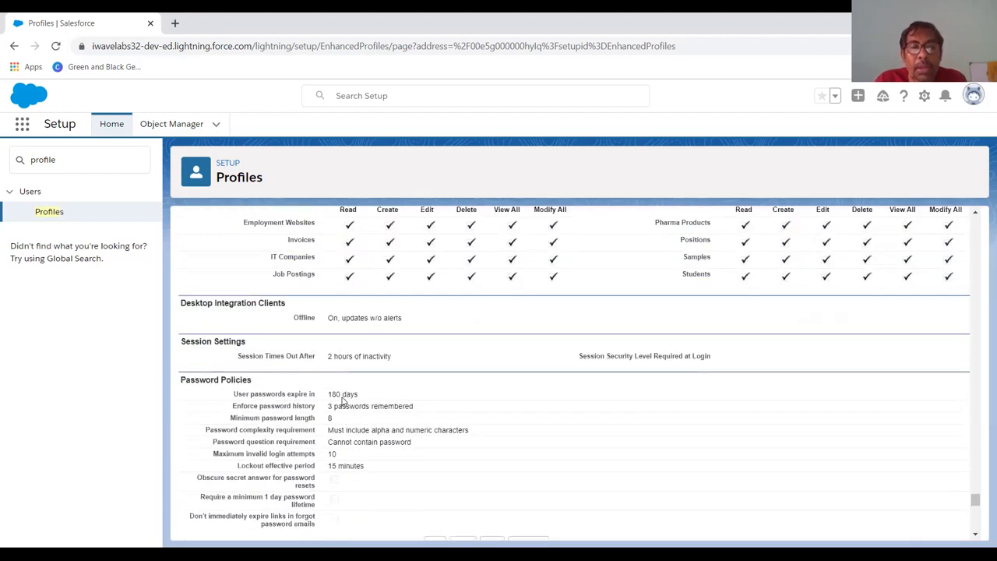
pyautogui.scroll(10, 341, 400)
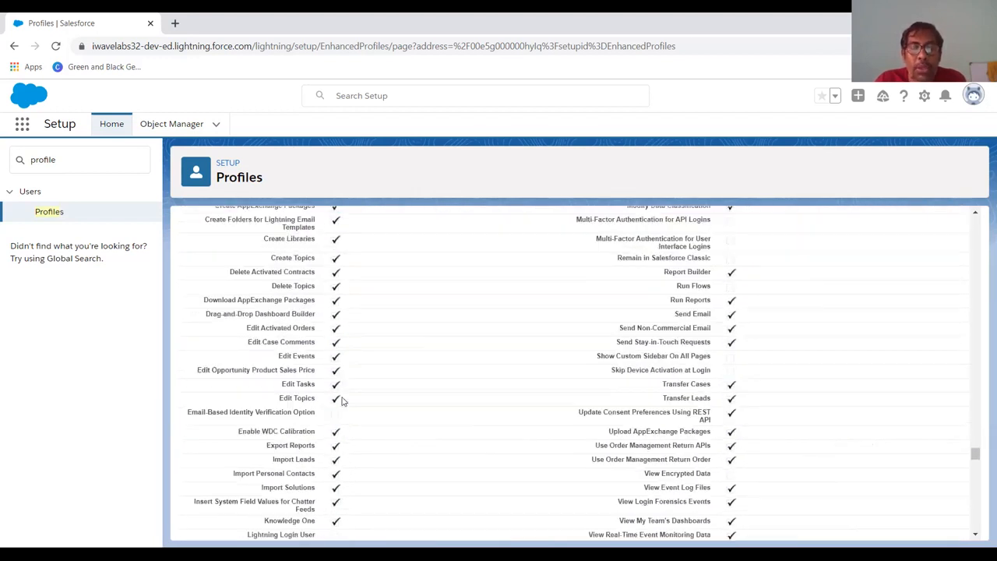
pyautogui.scroll(10, 341, 400)
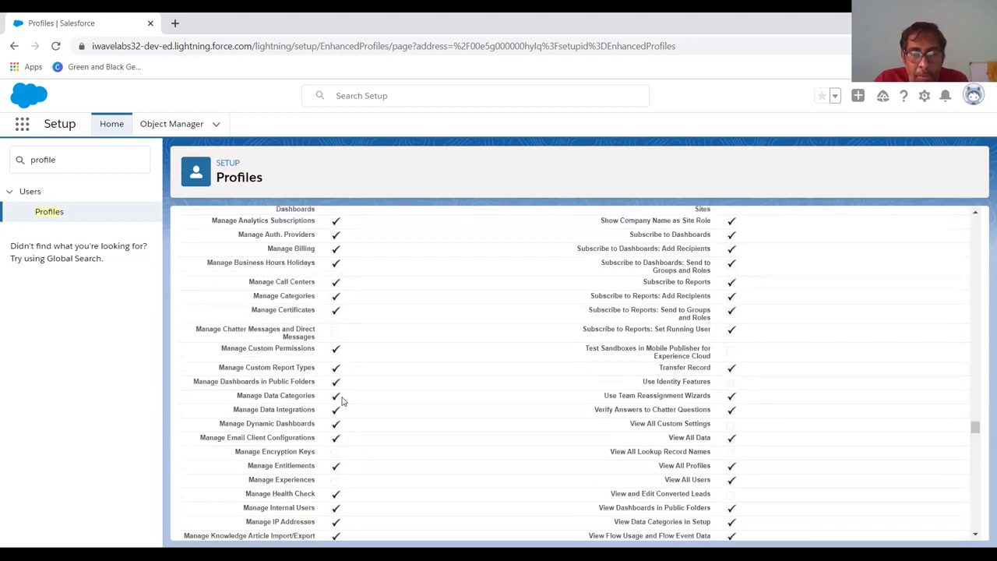
pyautogui.scroll(12, 341, 400)
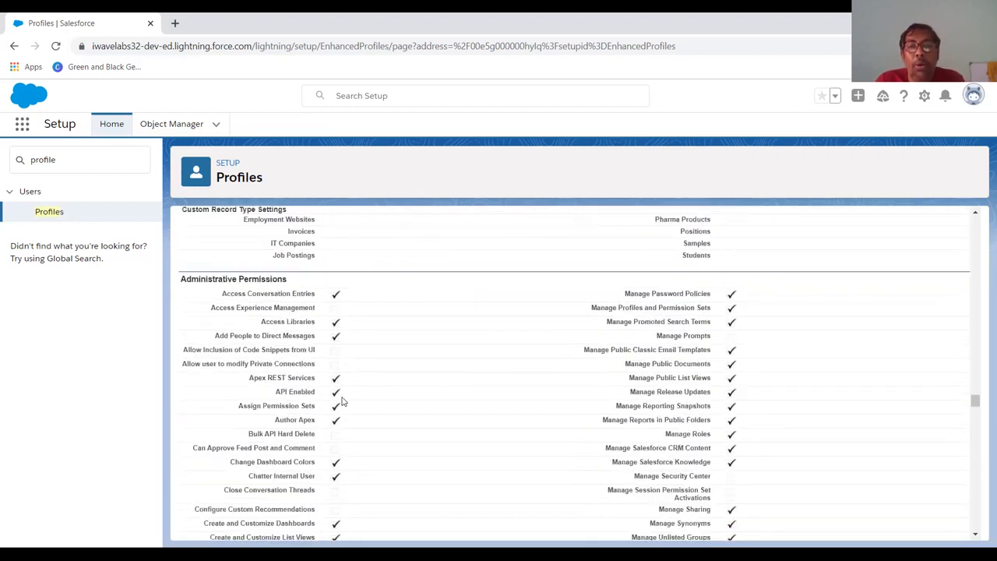
pyautogui.scroll(12, 342, 400)
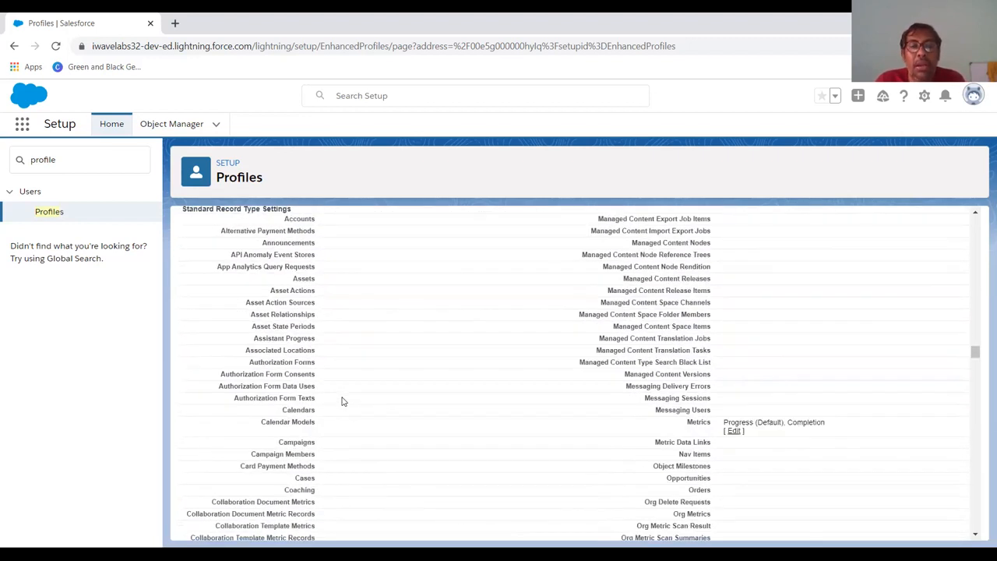
pyautogui.scroll(12, 341, 401)
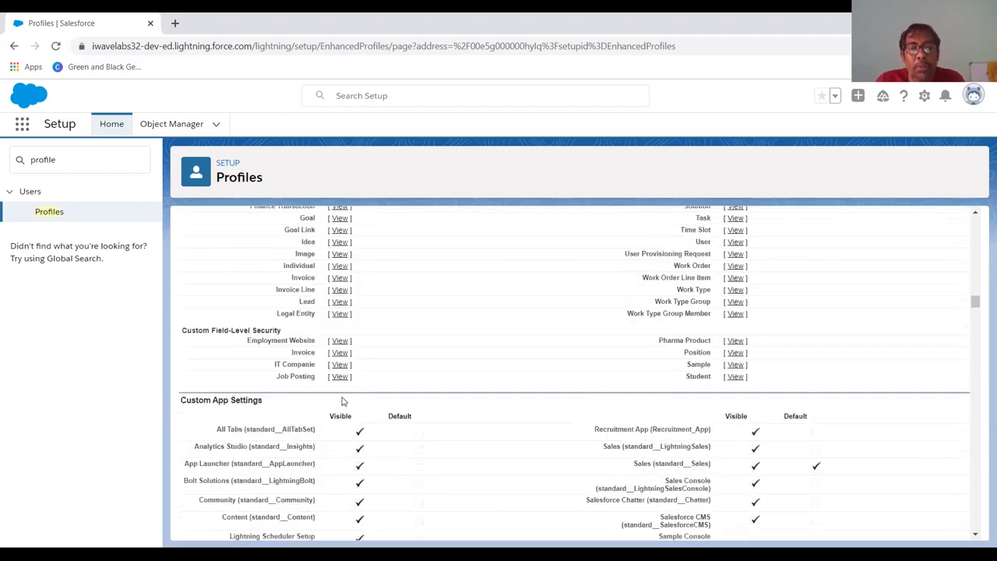
pyautogui.scroll(12, 341, 400)
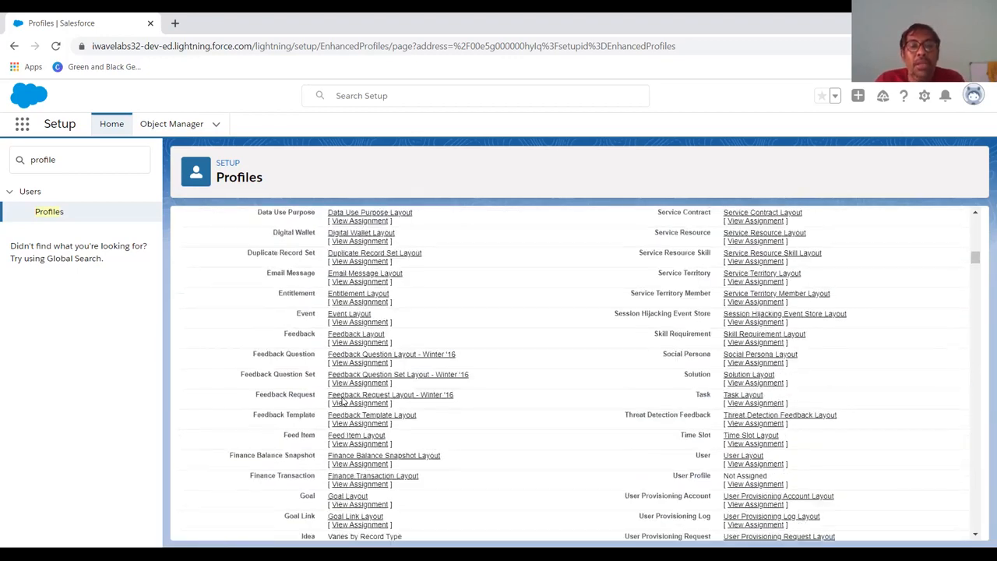
pyautogui.scroll(4, 343, 401)
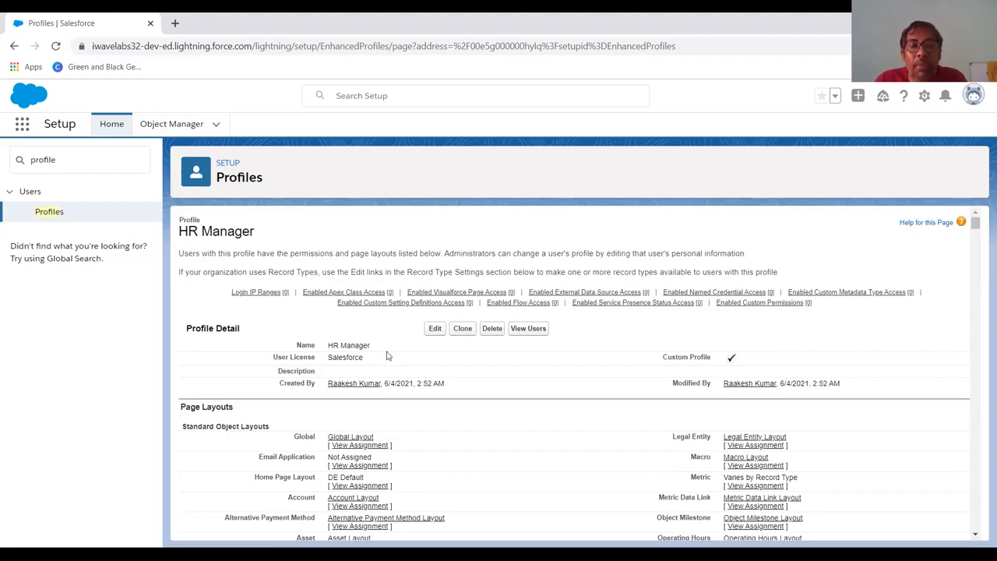
pyautogui.hotkey('alt', 'Tab')
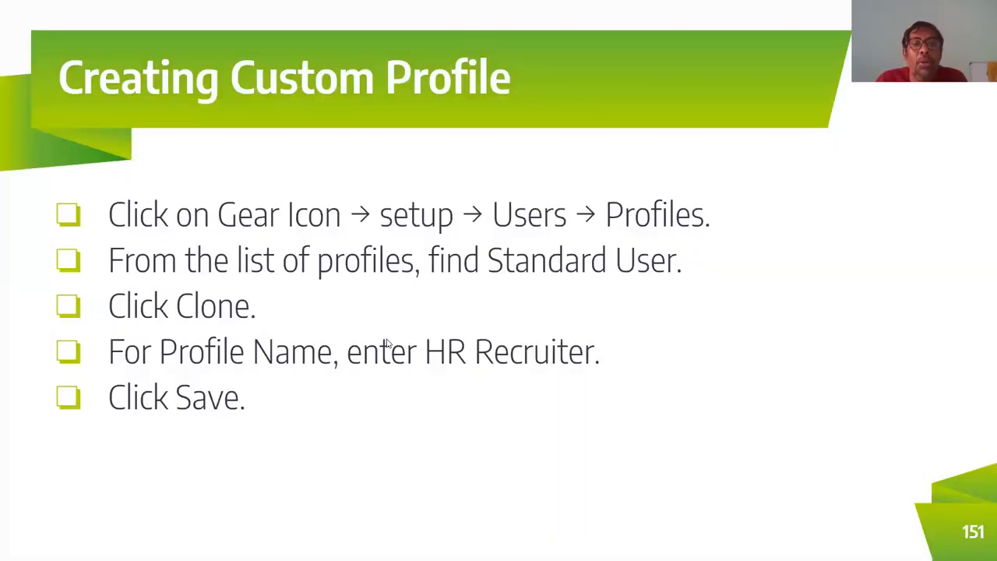
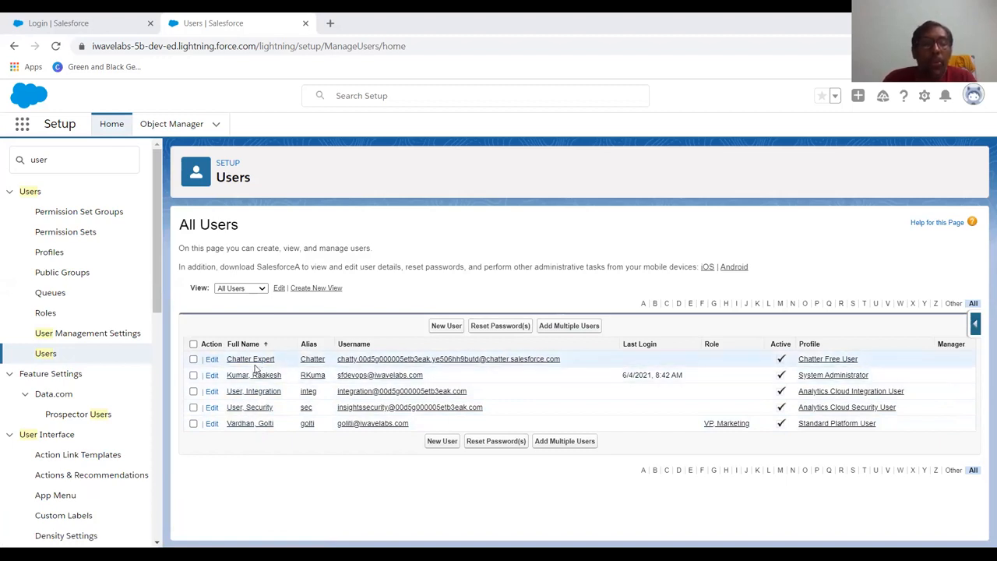
# Search Setup for users and open the All Users list.
pyautogui.click(98, 158)
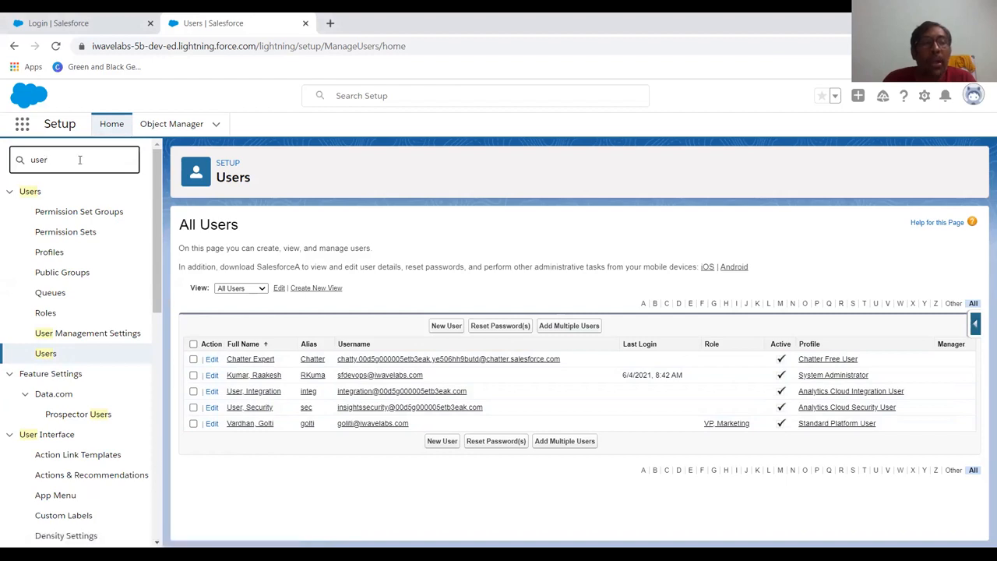
pyautogui.click(48, 355)
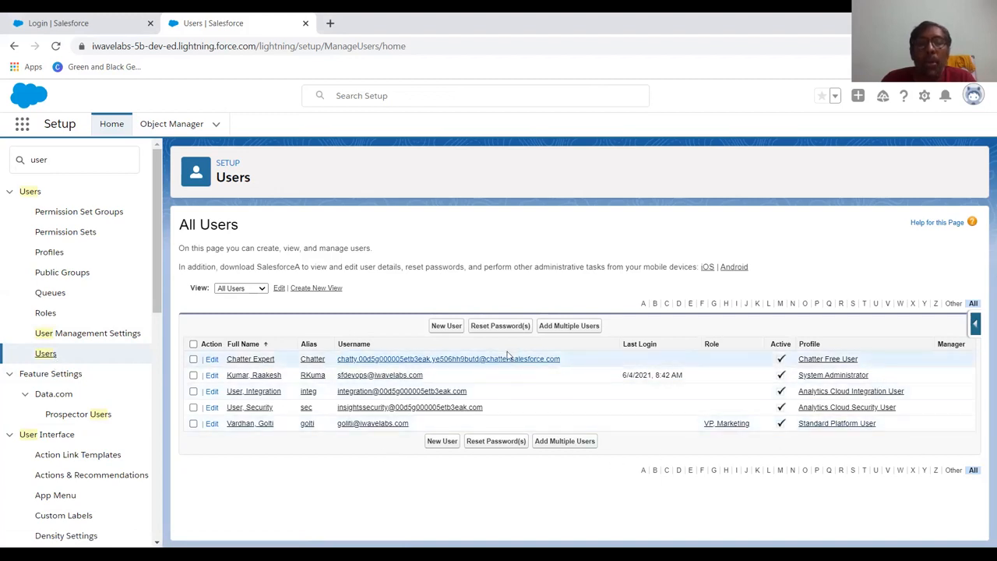
# Start a new user, enter the first name and fill the last name and details from a saved suggestion.
pyautogui.click(455, 327)
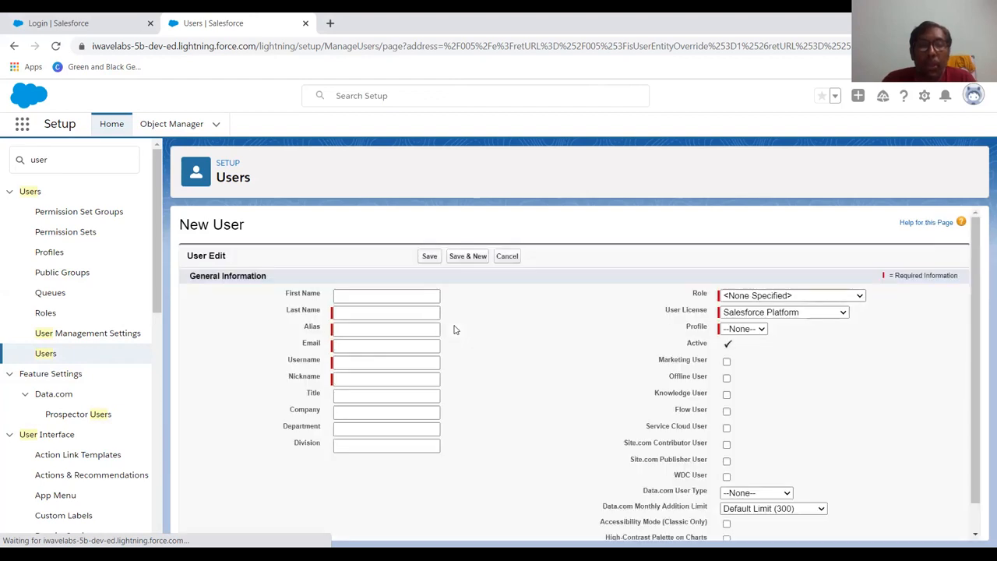
pyautogui.click(348, 301)
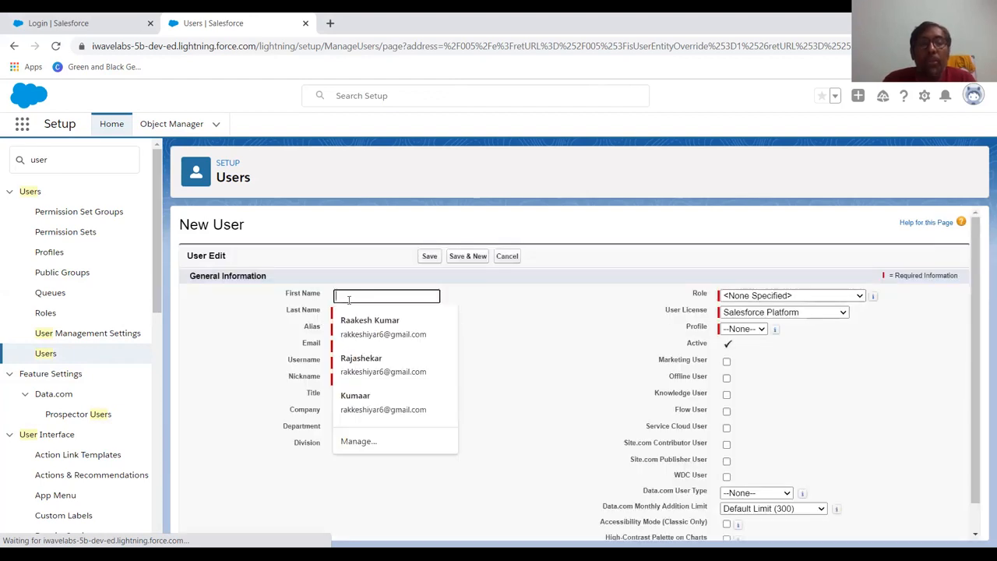
pyautogui.write('A')
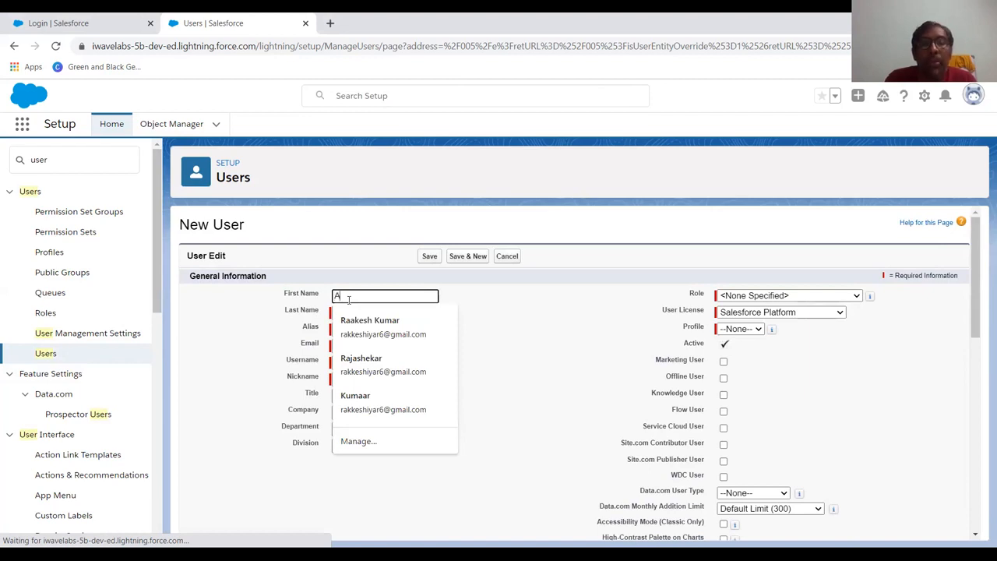
pyautogui.write('nirudh')
pyautogui.press('Tab')
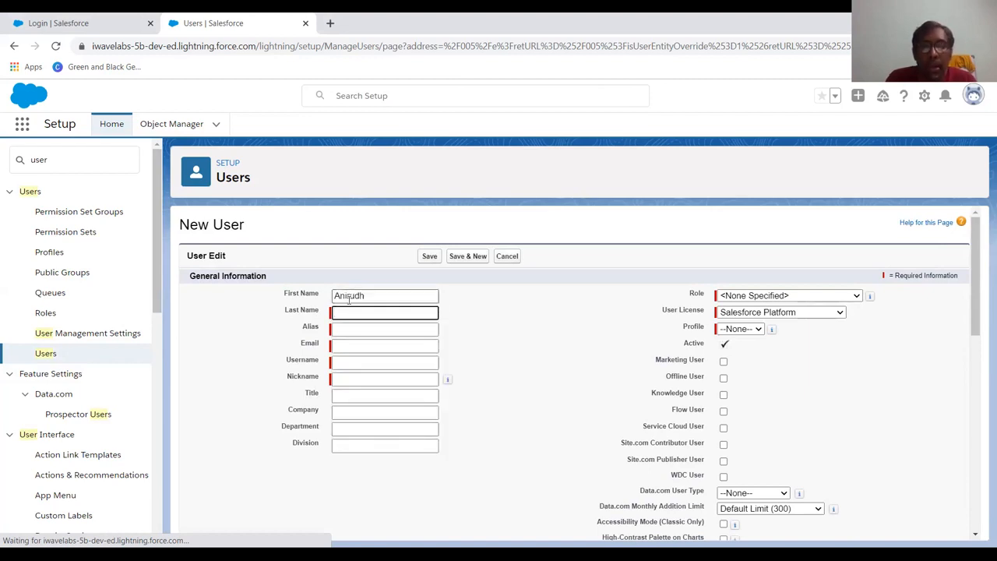
pyautogui.write('Ra')
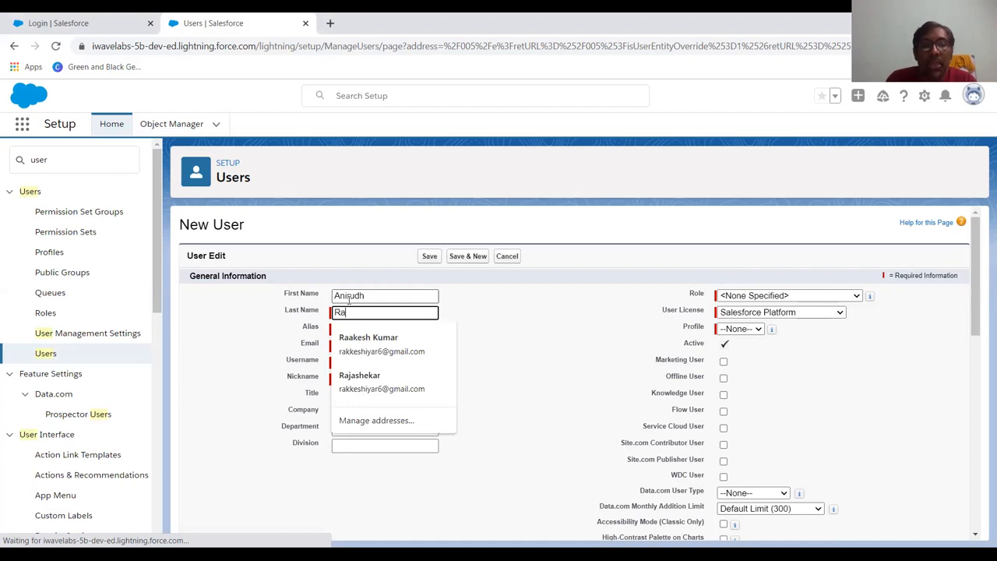
pyautogui.click(346, 343)
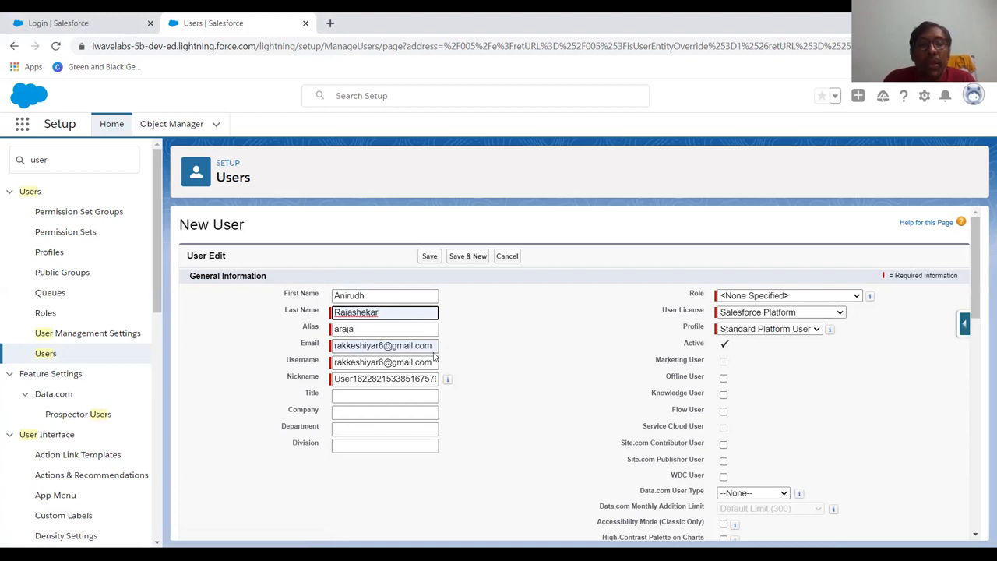
# Replace the username with a suggested address and set the nickname from a suggestion.
pyautogui.moveTo(434, 363); pyautogui.dragTo(310, 373)
pyautogui.press('BackSpace')
pyautogui.write('ani')
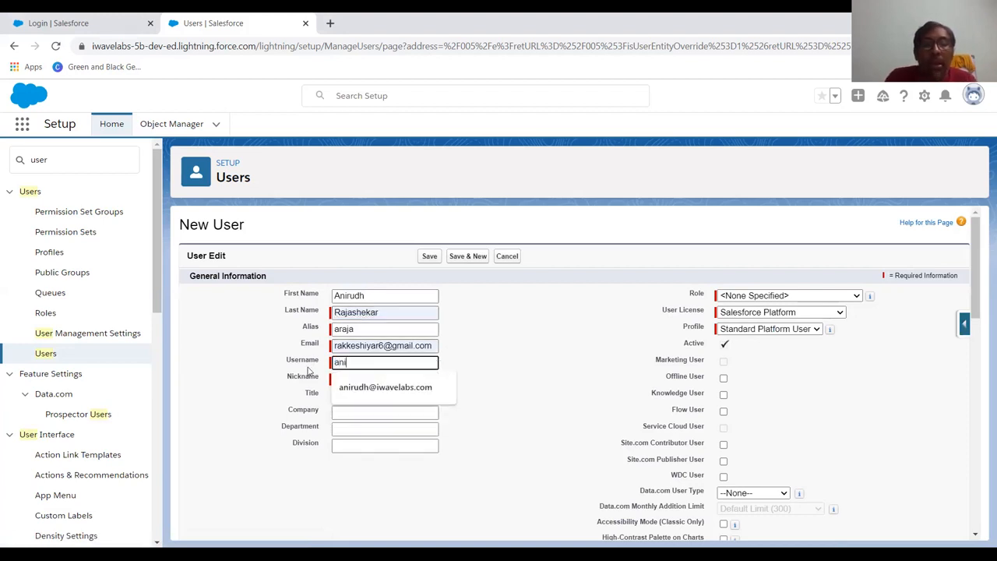
pyautogui.click(354, 387)
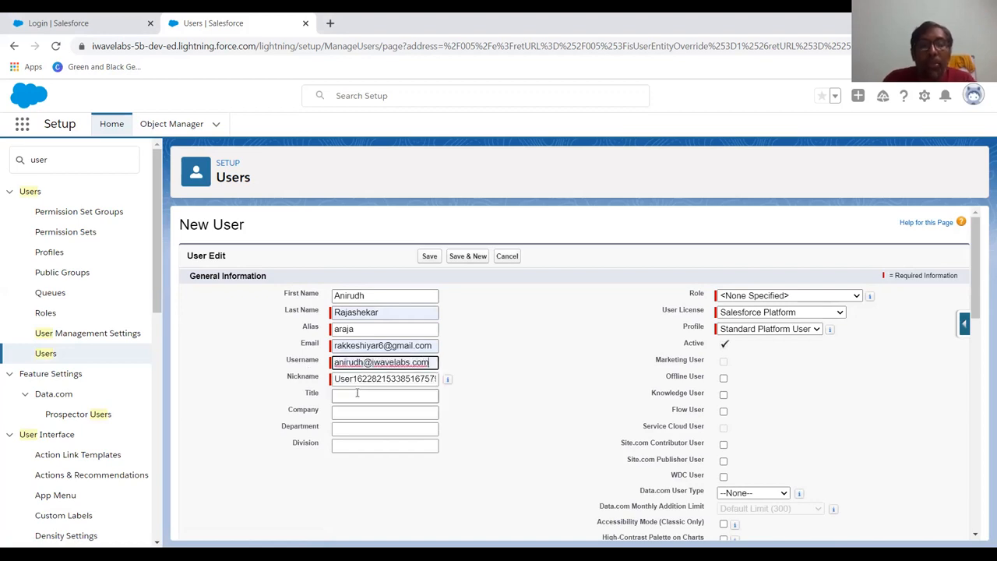
pyautogui.moveTo(340, 381); pyautogui.dragTo(445, 379)
pyautogui.moveTo(447, 380)
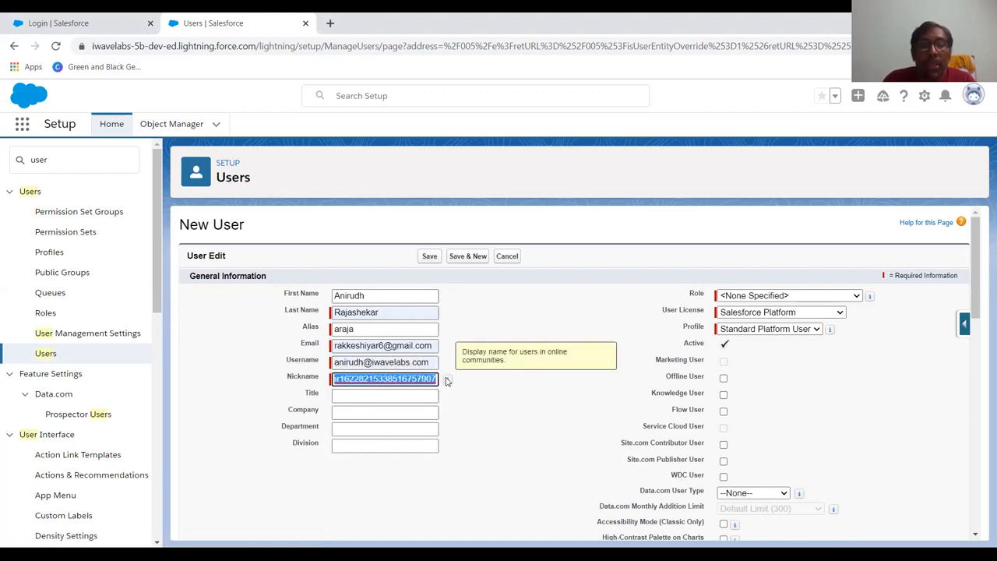
pyautogui.write('U')
pyautogui.press('BackSpace')
pyautogui.write('a')
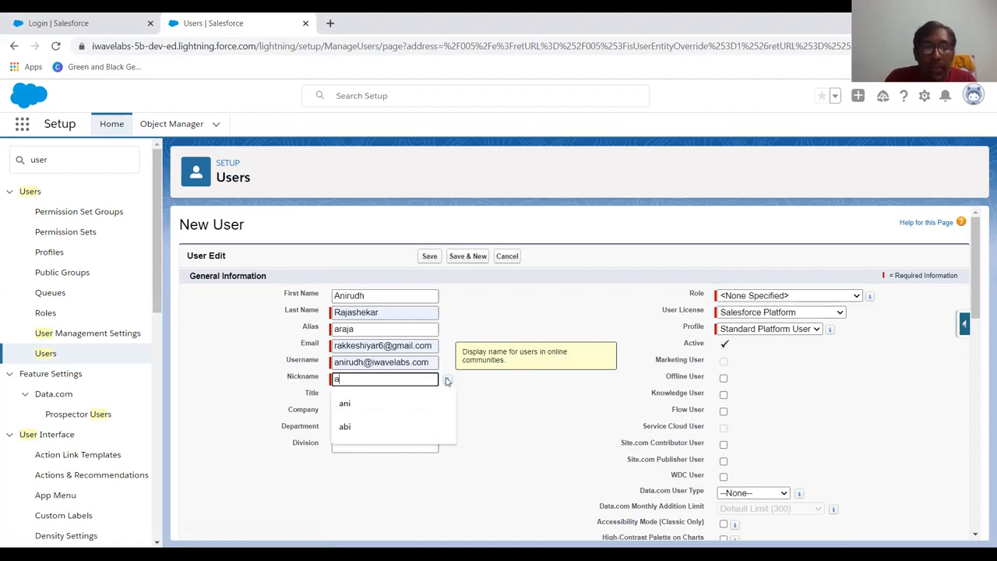
pyautogui.press('Down')
pyautogui.press('Return')
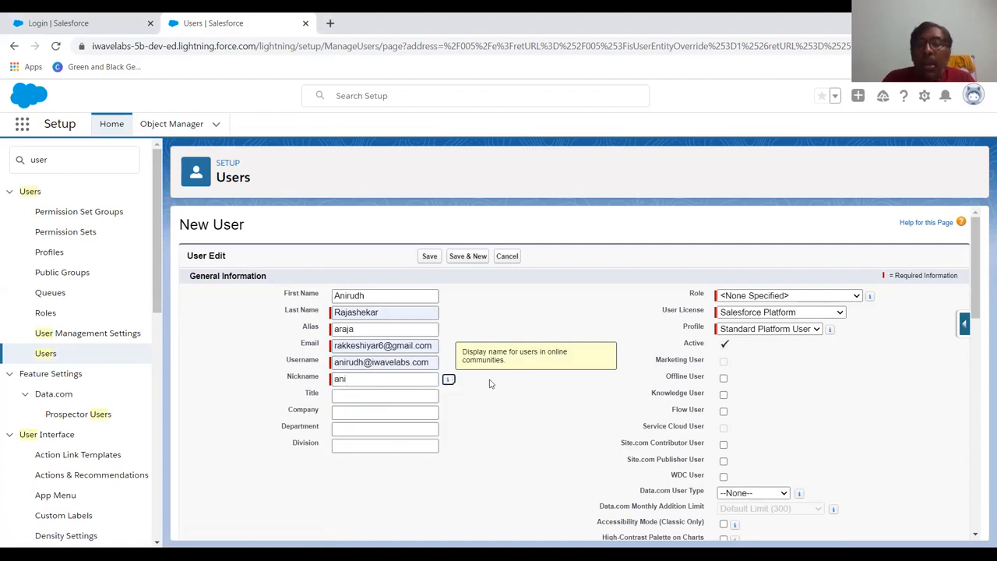
# Assign role VP, Marketing, the Salesforce user license and the System Administrator profile.
pyautogui.click(830, 300)
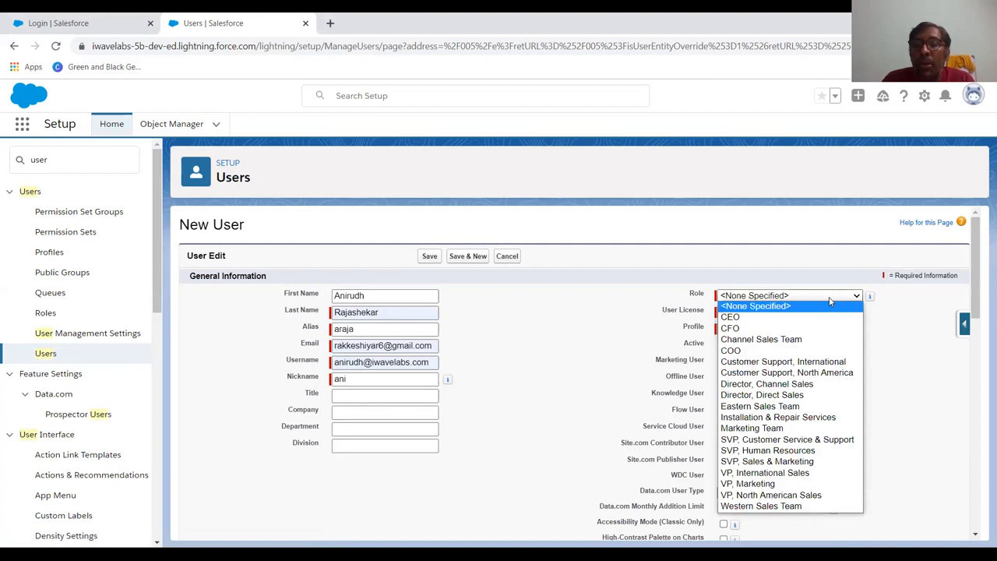
pyautogui.click(794, 484)
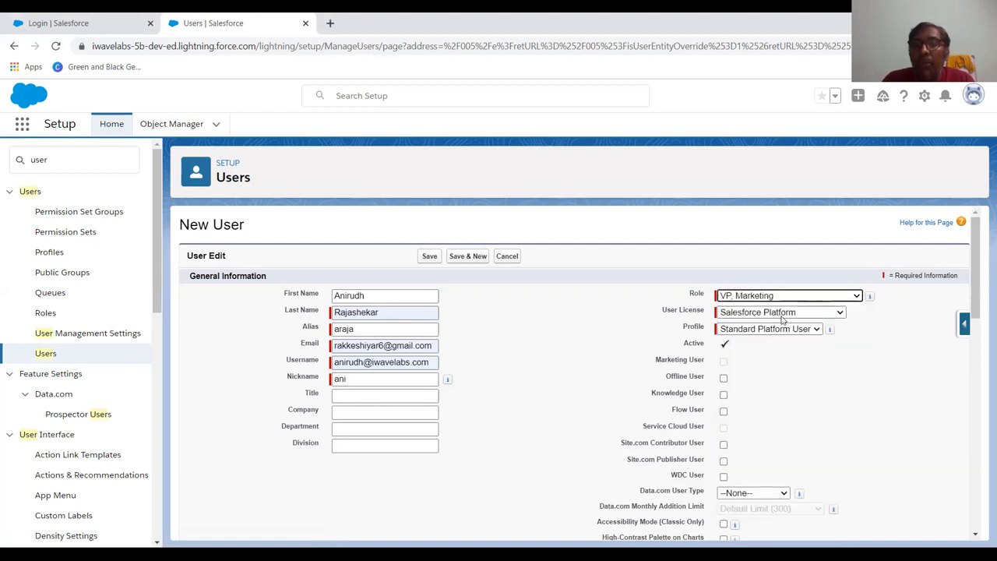
pyautogui.click(782, 318)
pyautogui.click(763, 387)
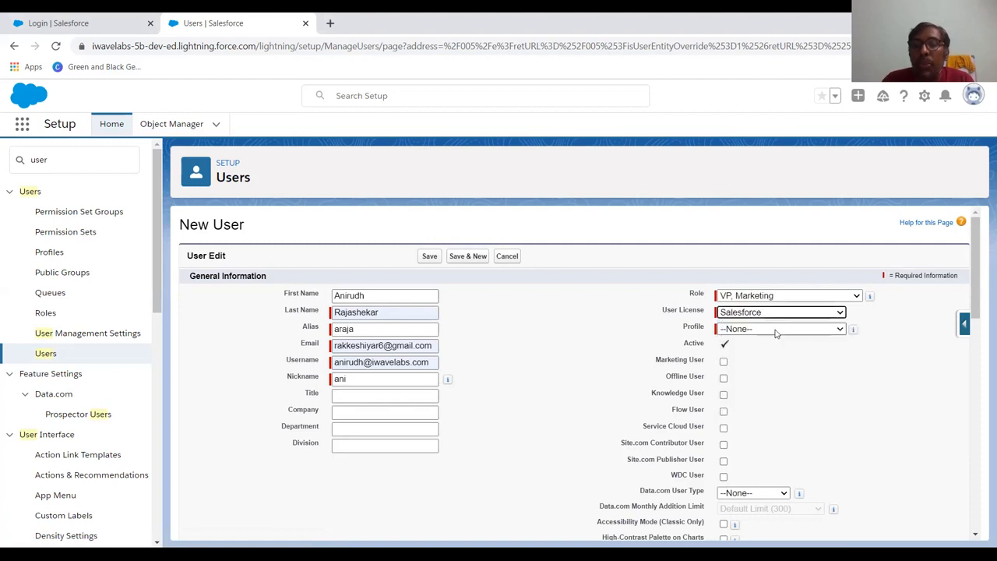
pyautogui.click(775, 330)
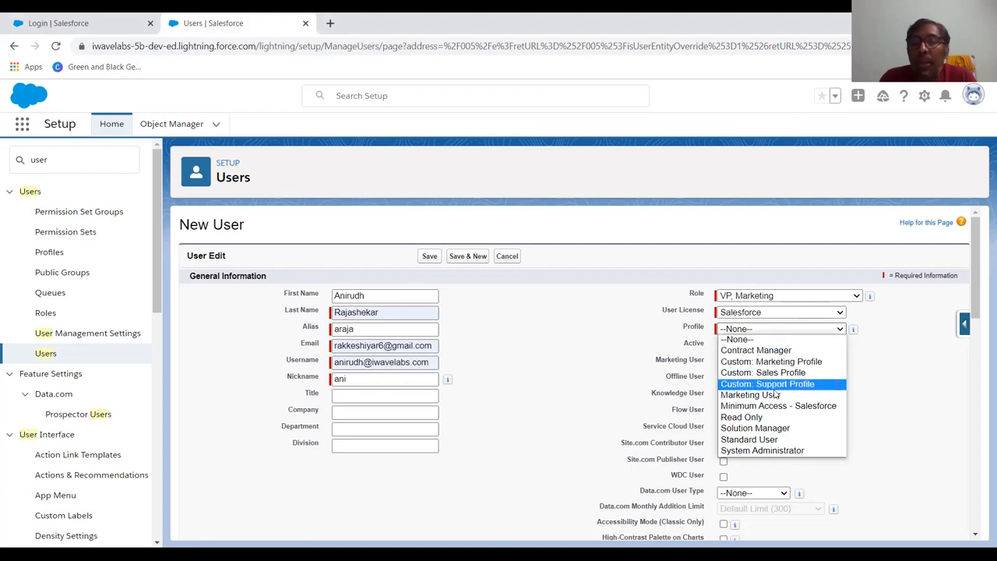
pyautogui.click(774, 450)
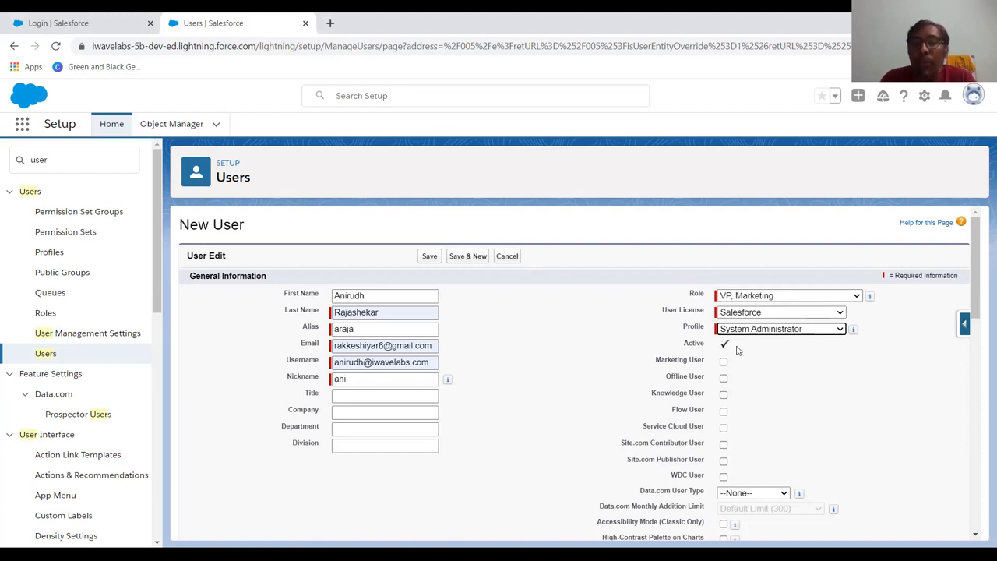
# Set the user's time zone to India Standard Time (Asia/Kolkata).
pyautogui.scroll(-1, 739, 438)
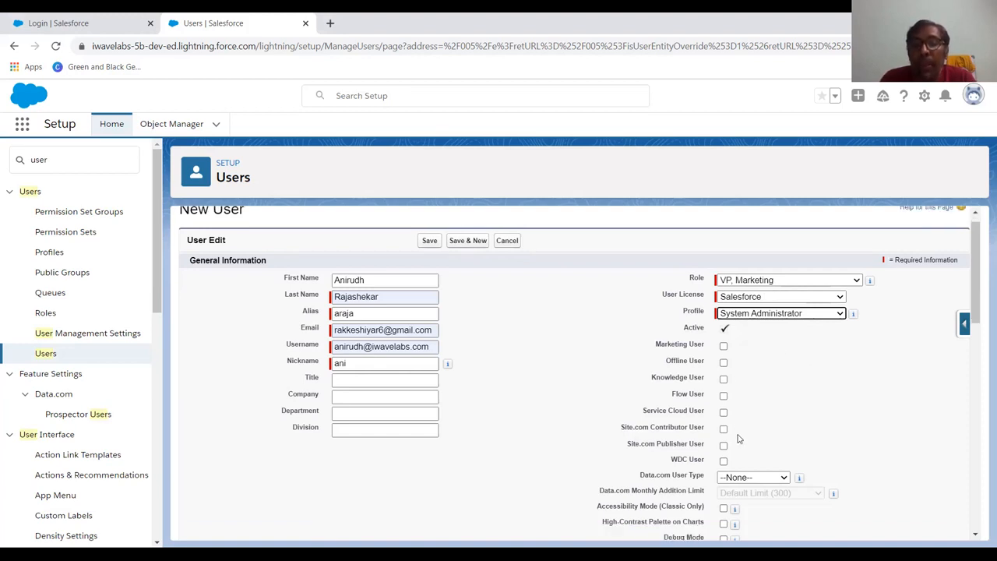
pyautogui.scroll(-10, 739, 439)
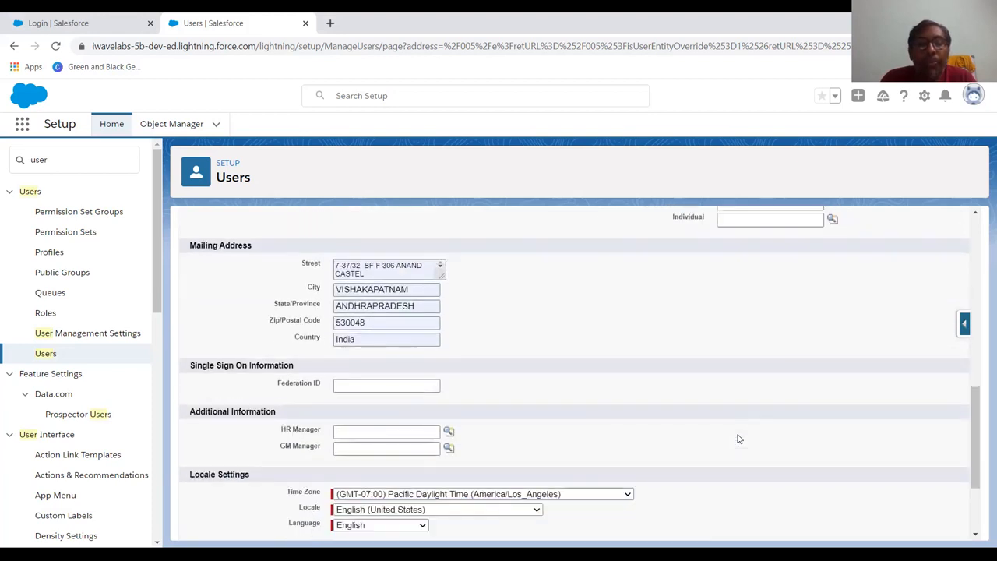
pyautogui.scroll(-3, 740, 439)
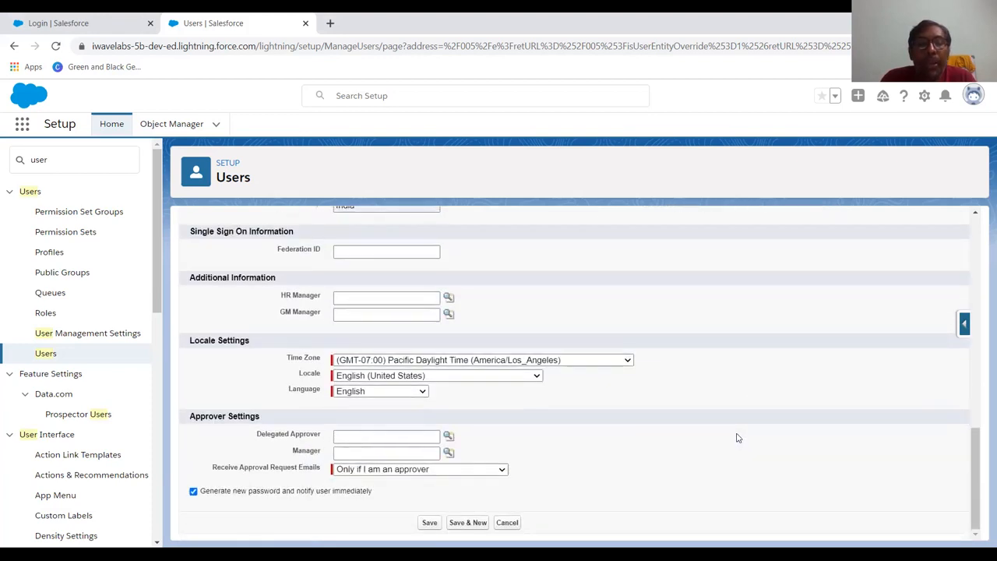
pyautogui.click(526, 362)
pyautogui.scroll(-3, 530, 285)
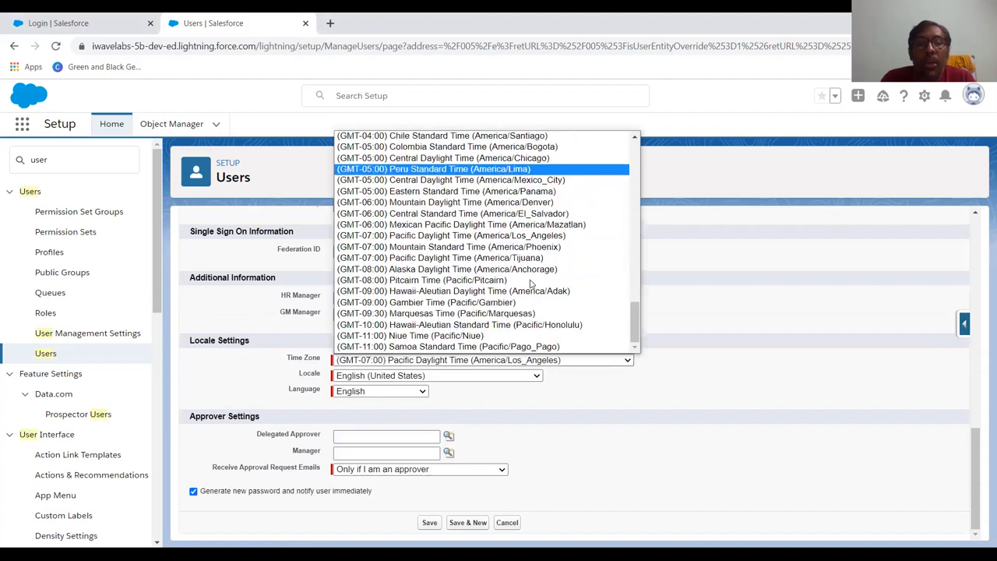
pyautogui.scroll(5, 530, 285)
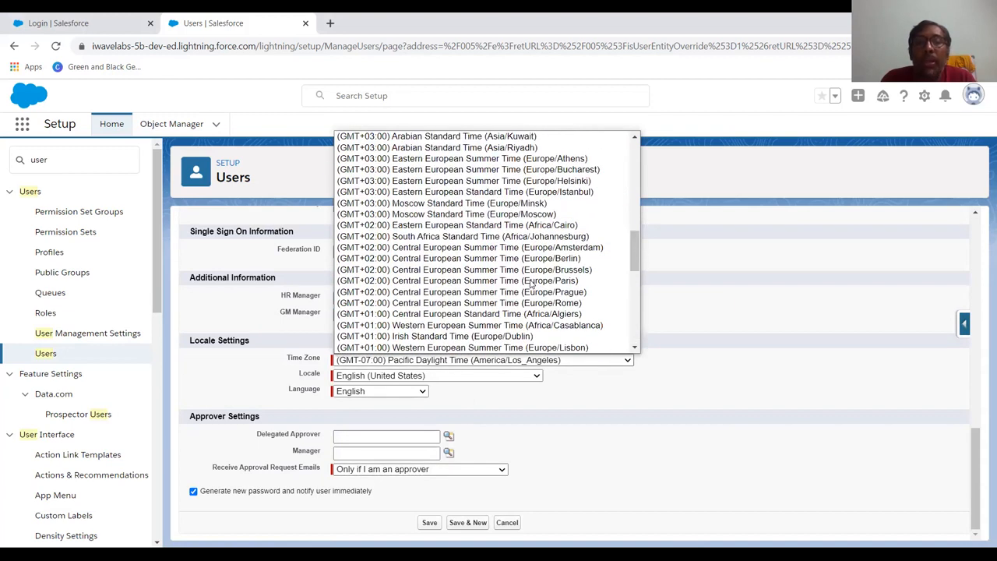
pyautogui.scroll(4, 530, 285)
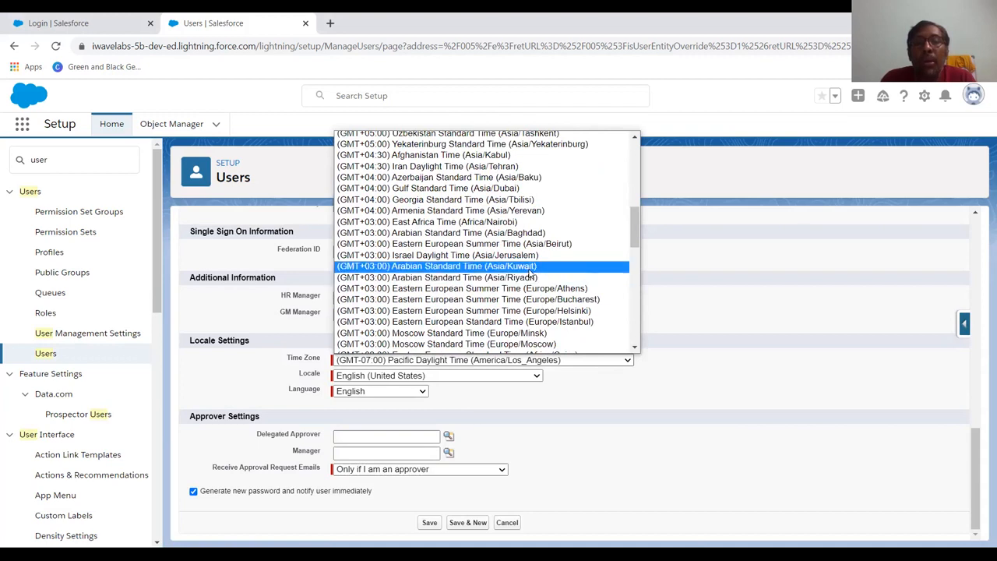
pyautogui.scroll(4, 512, 183)
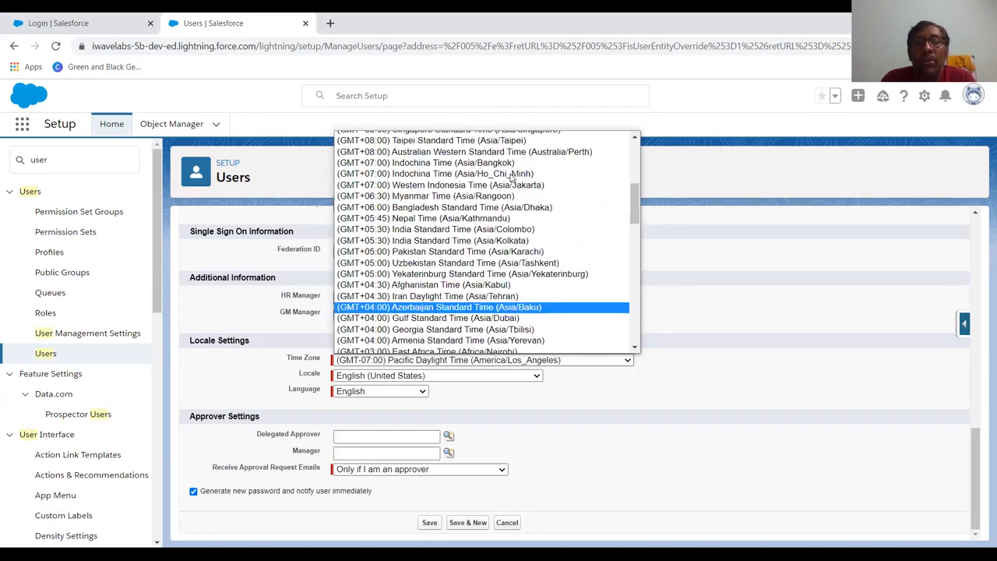
pyautogui.click(506, 240)
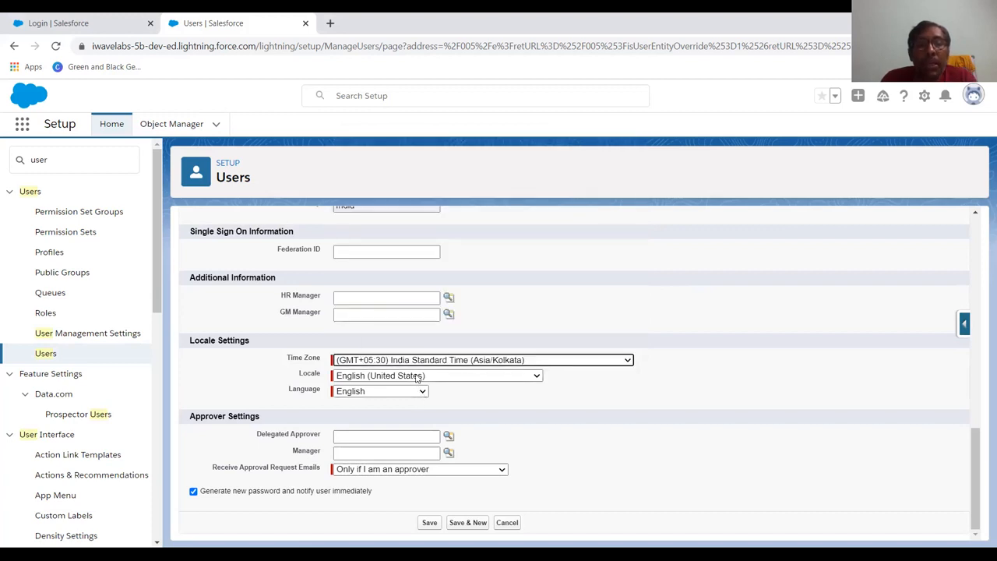
# Set the user's locale to English (India).
pyautogui.click(418, 375)
pyautogui.scroll(5, 427, 230)
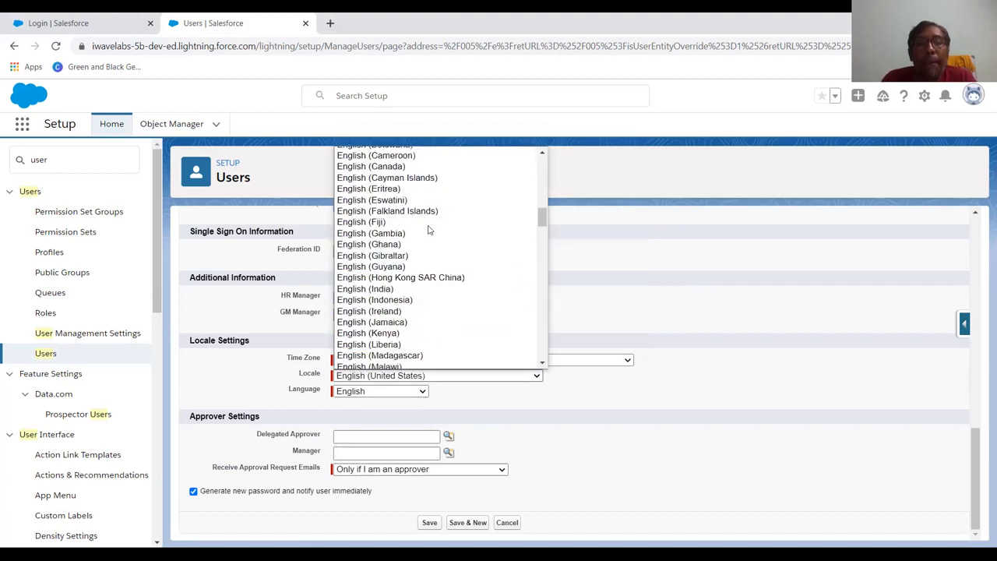
pyautogui.scroll(3, 427, 230)
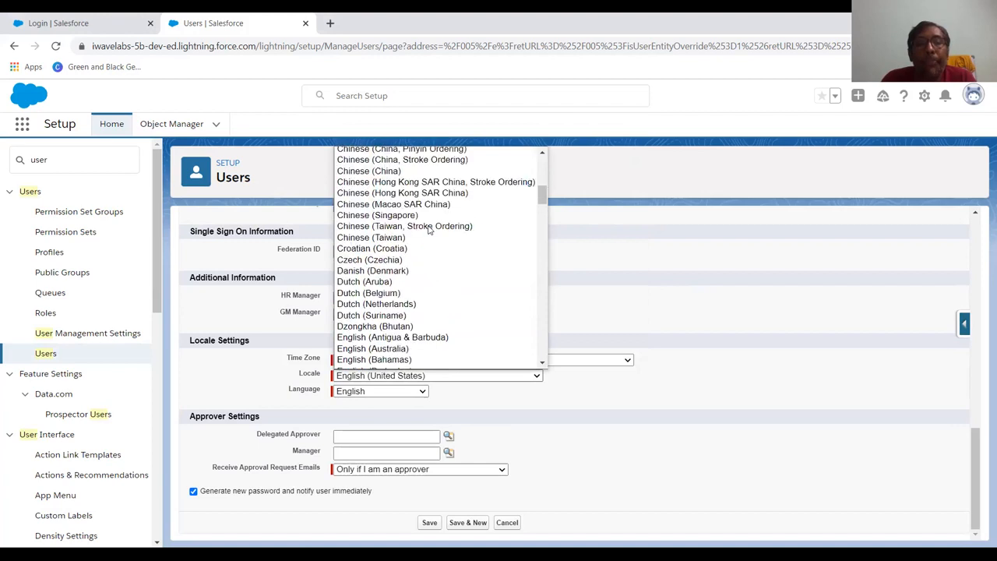
pyautogui.scroll(2, 428, 230)
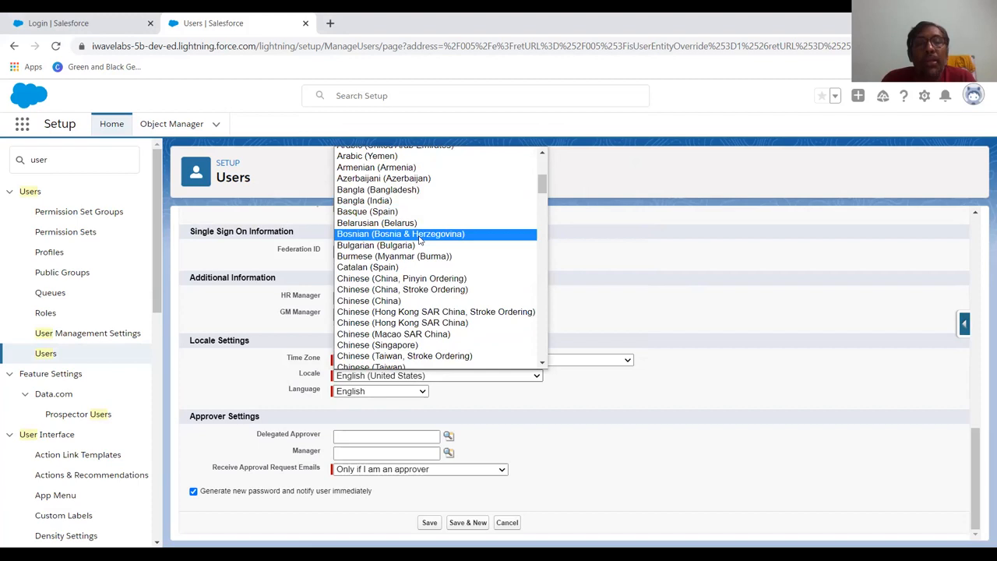
pyautogui.scroll(2, 419, 240)
pyautogui.scroll(-6, 419, 240)
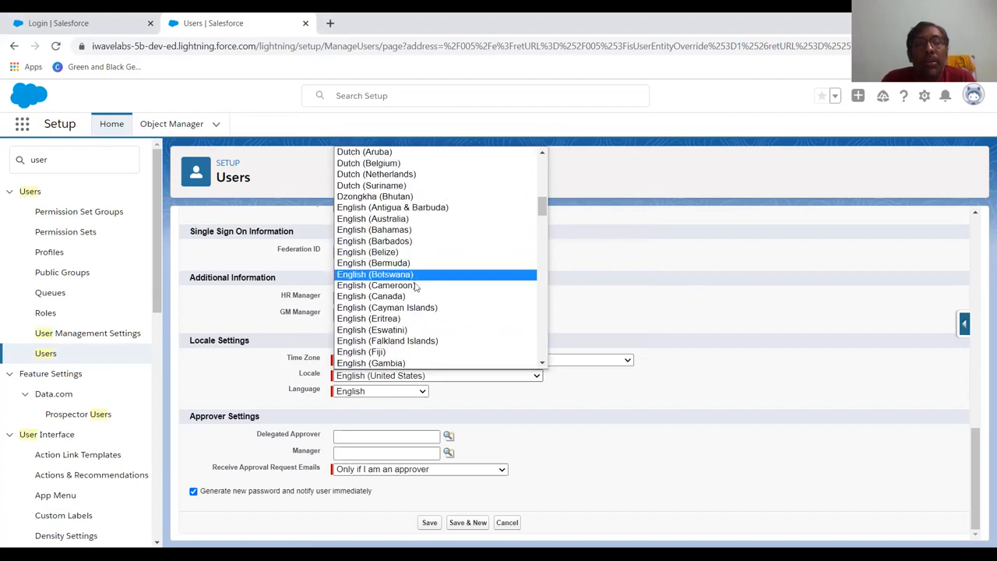
pyautogui.scroll(-2, 417, 300)
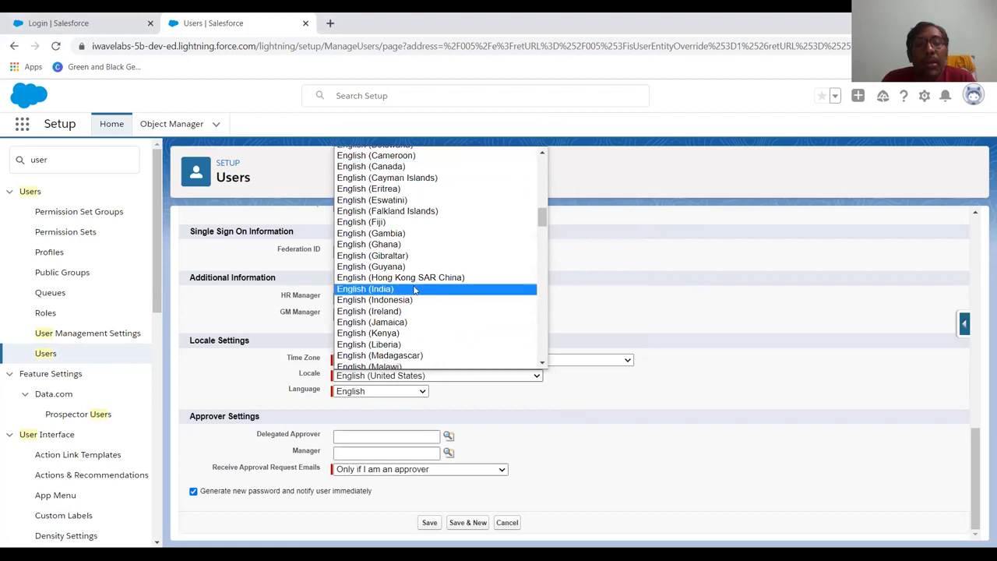
pyautogui.click(416, 289)
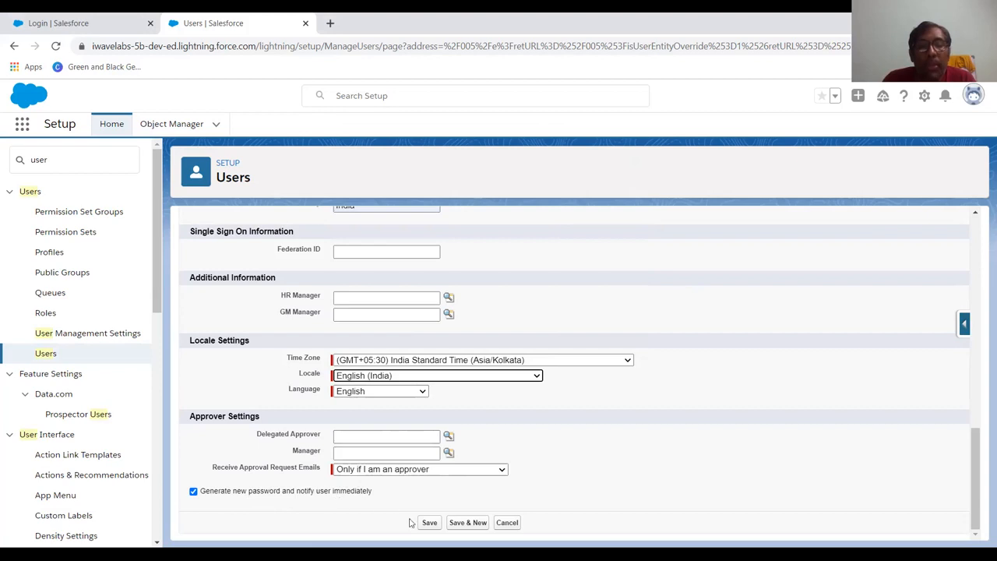
# Save the user and, after the duplicate-username error, enter a different first name.
pyautogui.click(433, 527)
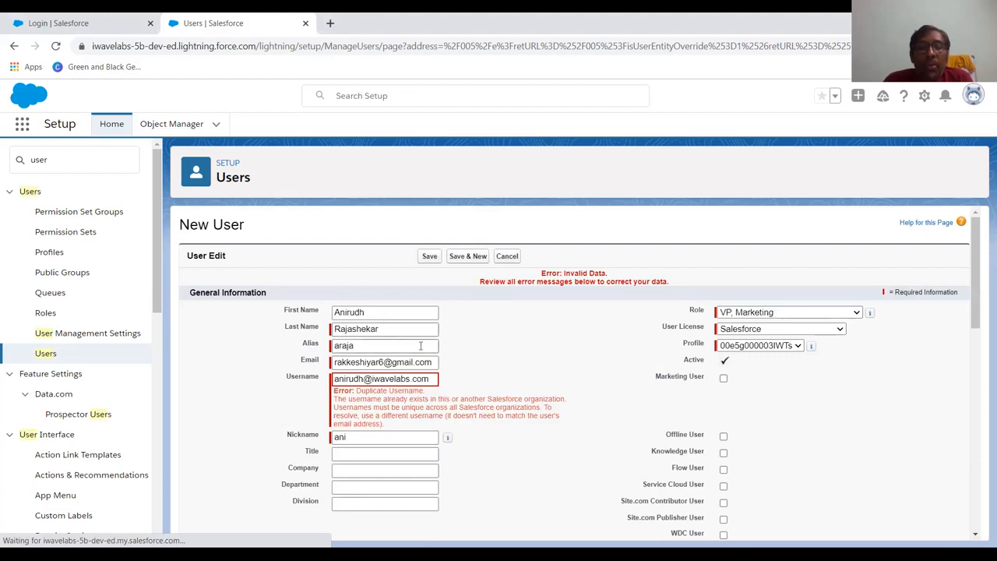
pyautogui.click(361, 379)
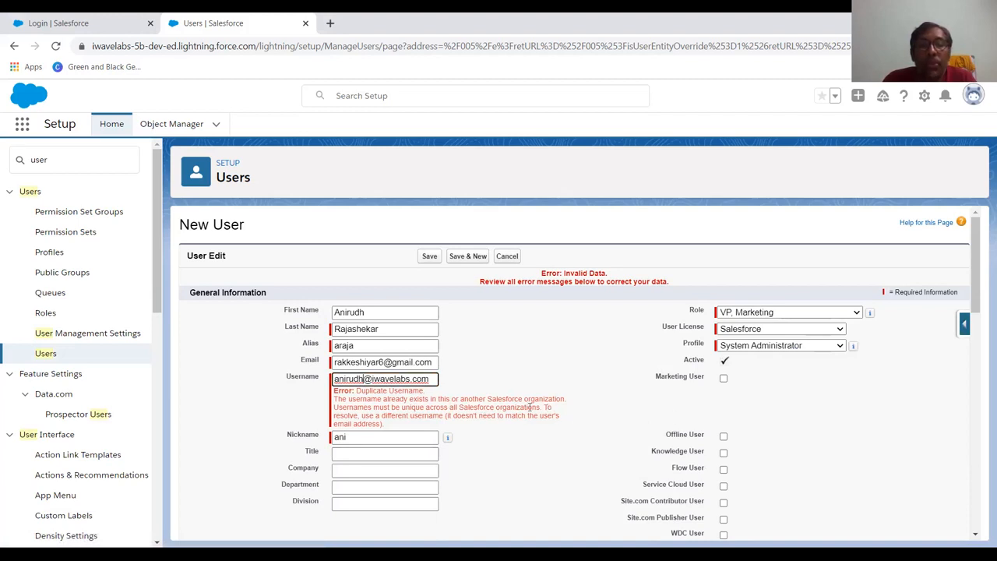
pyautogui.moveTo(366, 312); pyautogui.dragTo(324, 312)
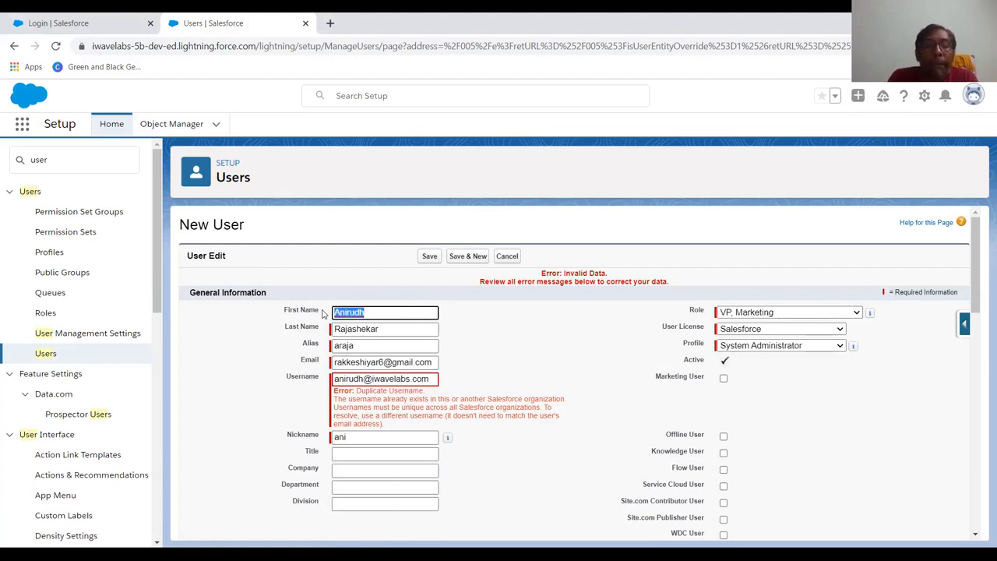
pyautogui.write('Akash')
pyautogui.press('Tab')
pyautogui.press('Tab')
pyautogui.press('Tab')
pyautogui.press('Tab')
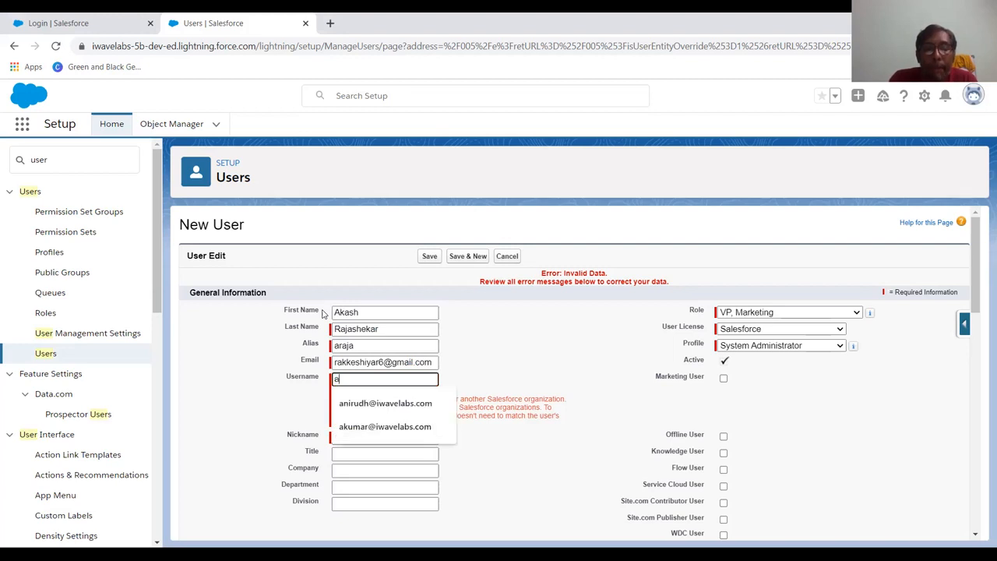
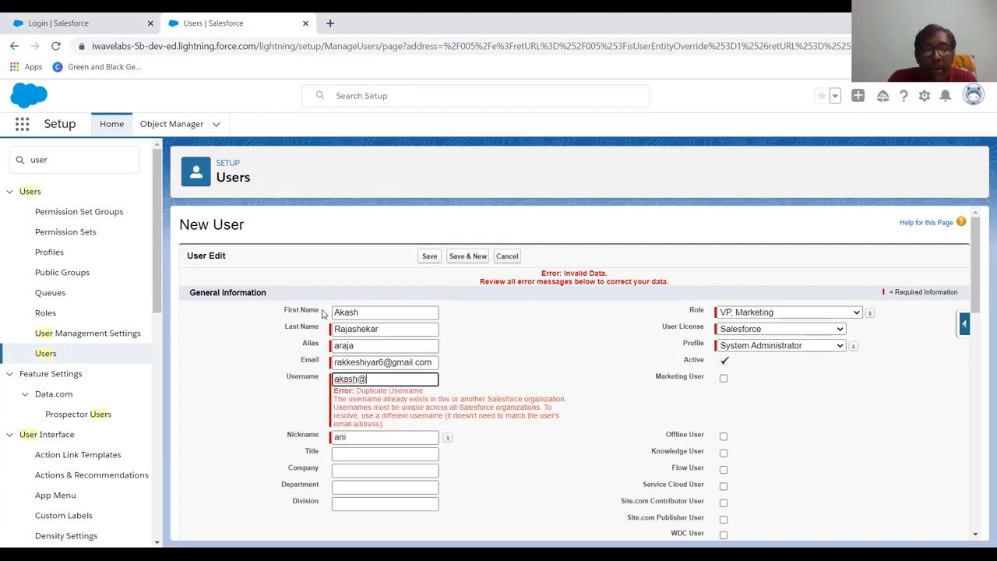
# Enter a new company username and a new nickname, then save the user again.
pyautogui.press('Tab')
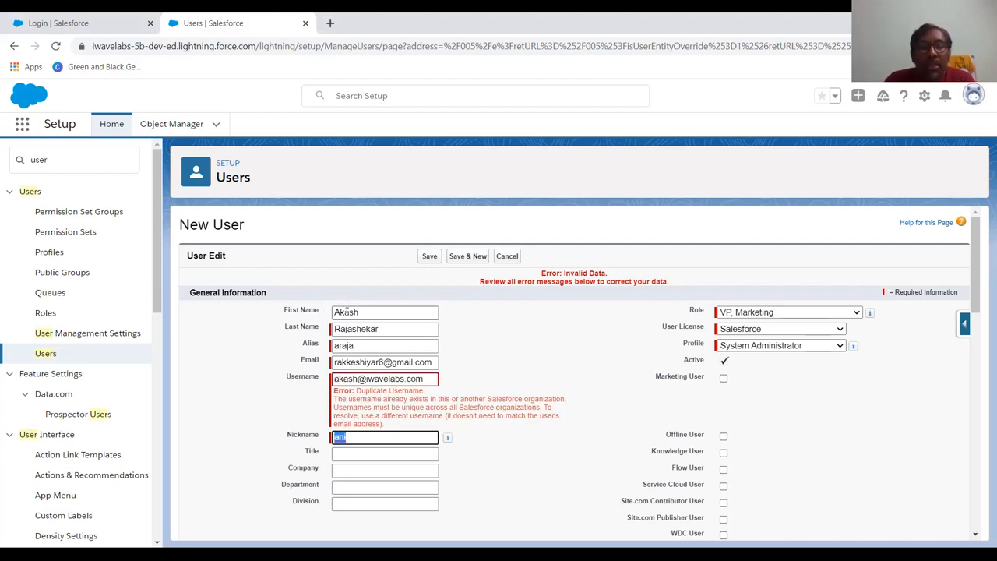
pyautogui.write('aka')
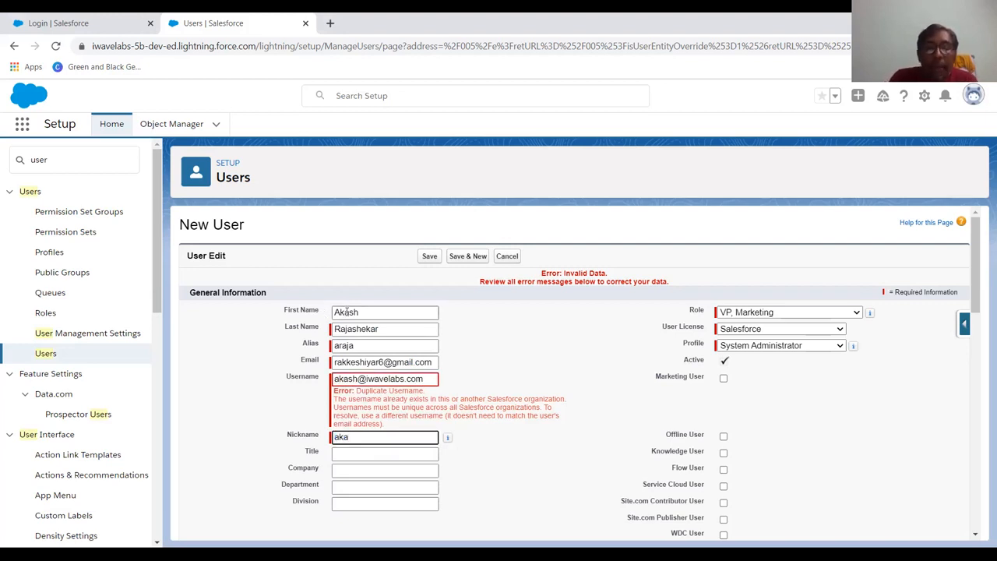
pyautogui.scroll(-15, 485, 403)
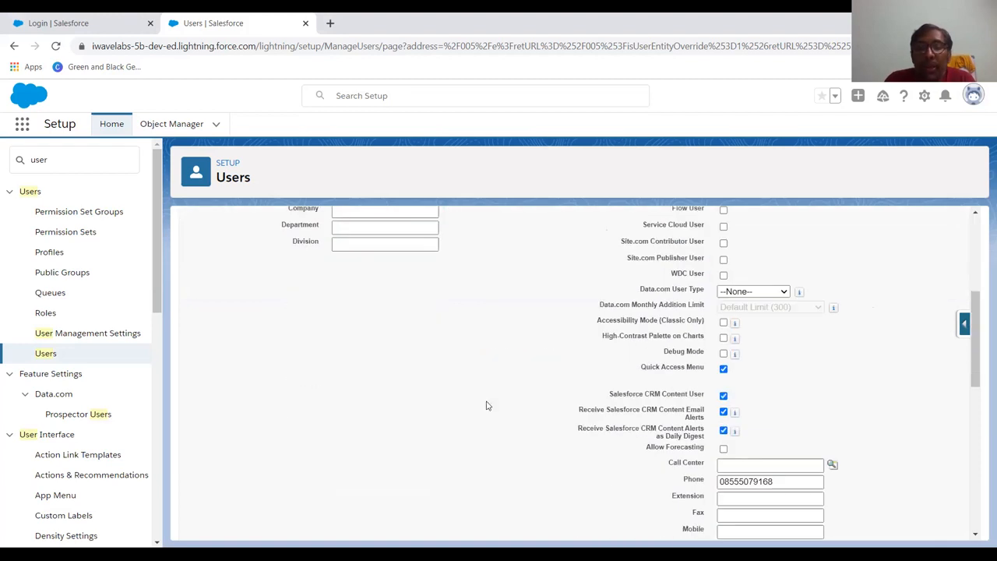
pyautogui.click(430, 524)
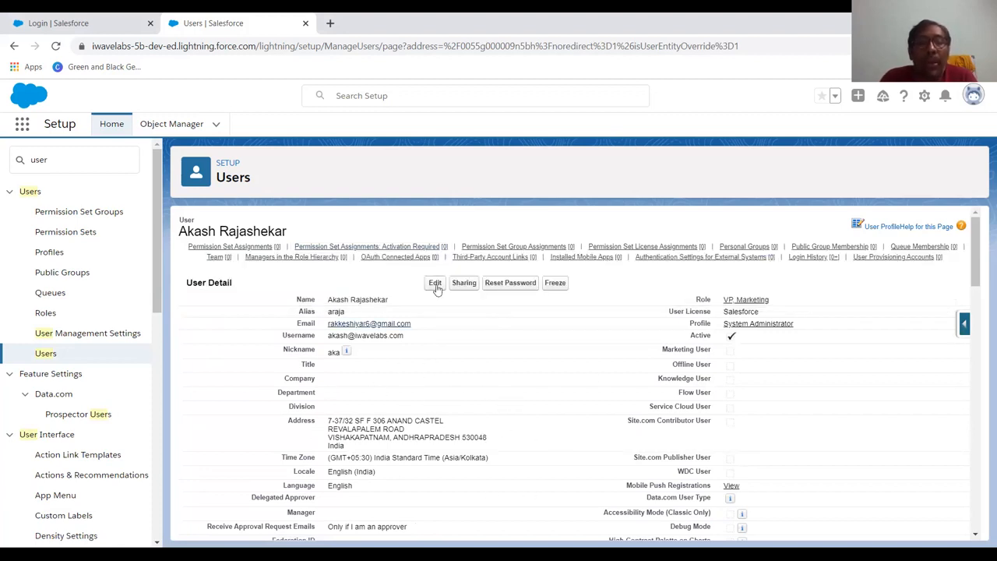
# Return to the All Users list showing the new VP, Marketing user.
pyautogui.click(59, 354)
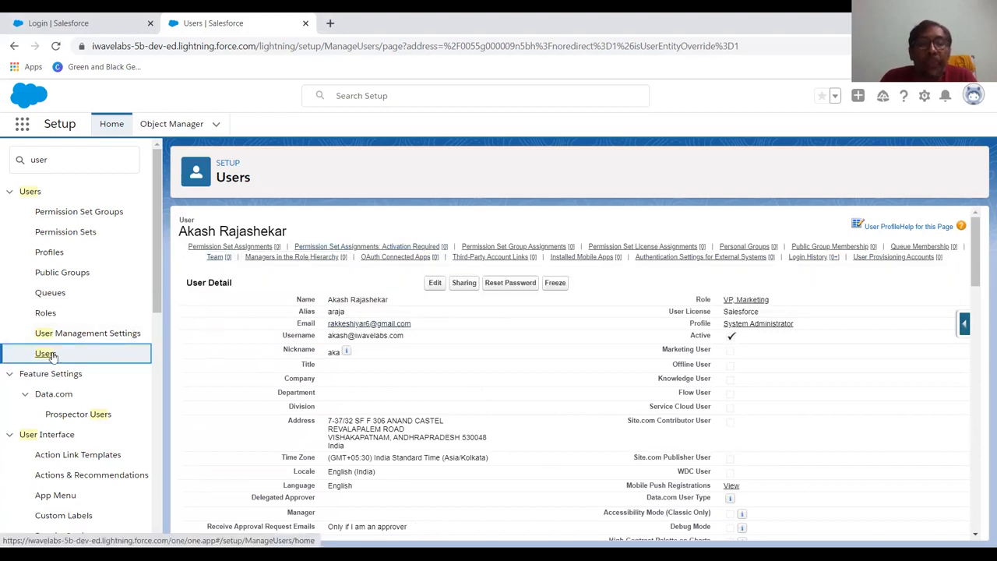
pyautogui.click(56, 355)
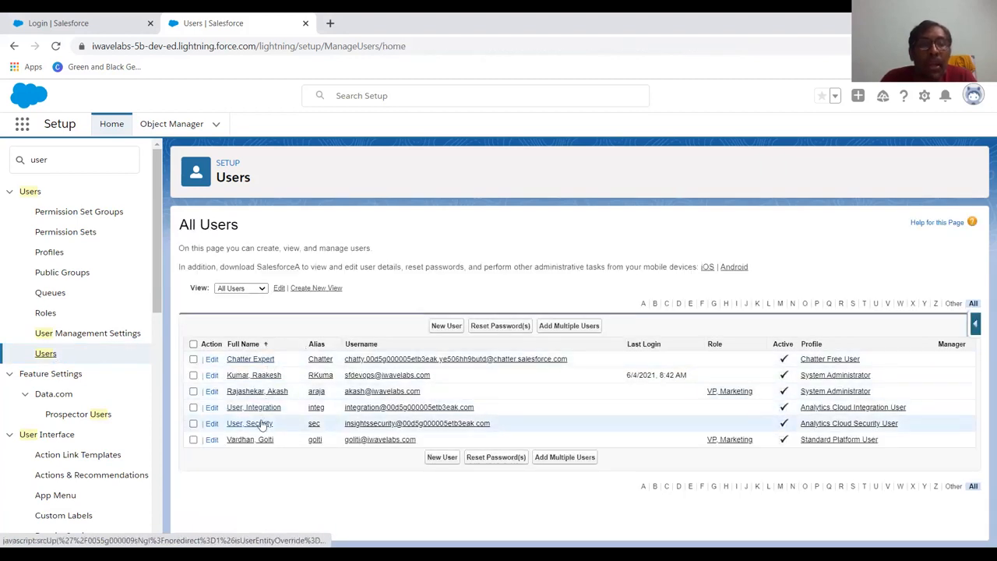
# Open the System Administrator profile for editing and review its settings.
pyautogui.click(851, 393)
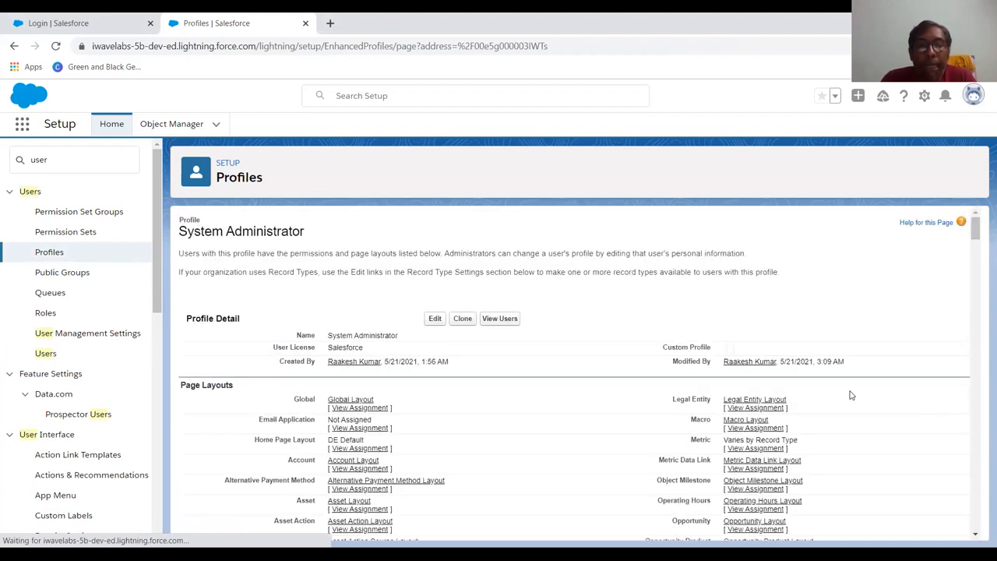
pyautogui.click(434, 329)
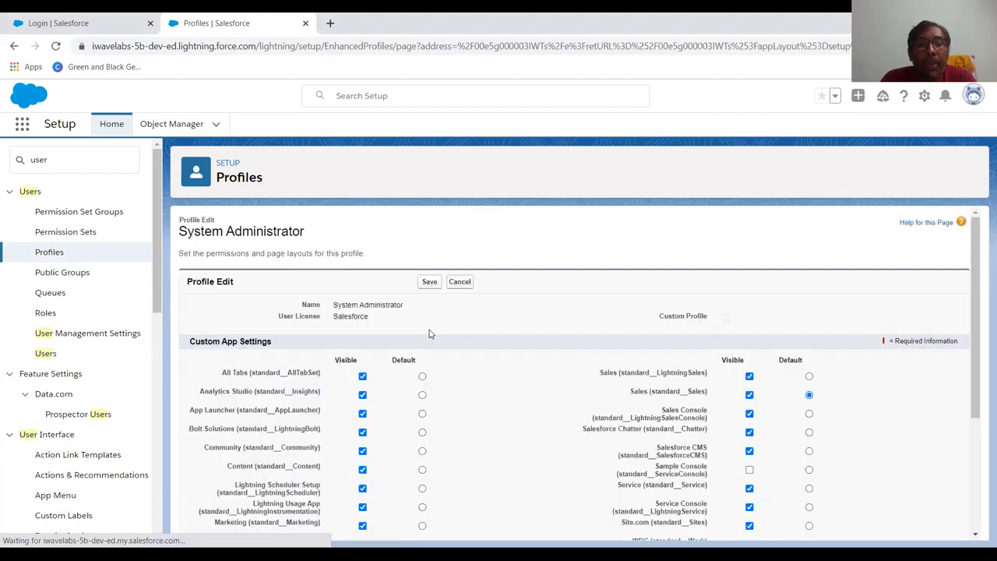
pyautogui.scroll(-1, 428, 333)
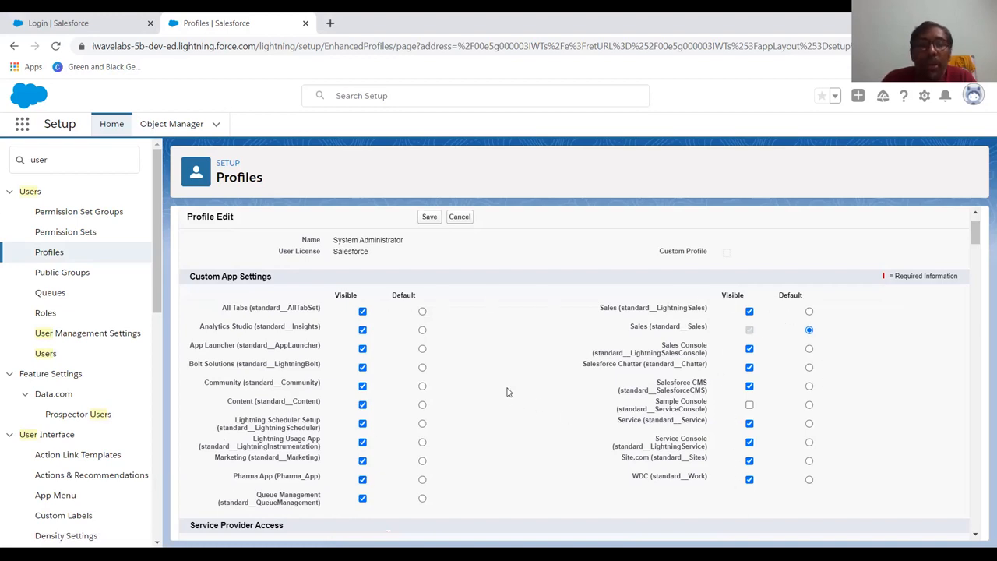
pyautogui.scroll(-3, 507, 392)
pyautogui.scroll(-15, 507, 392)
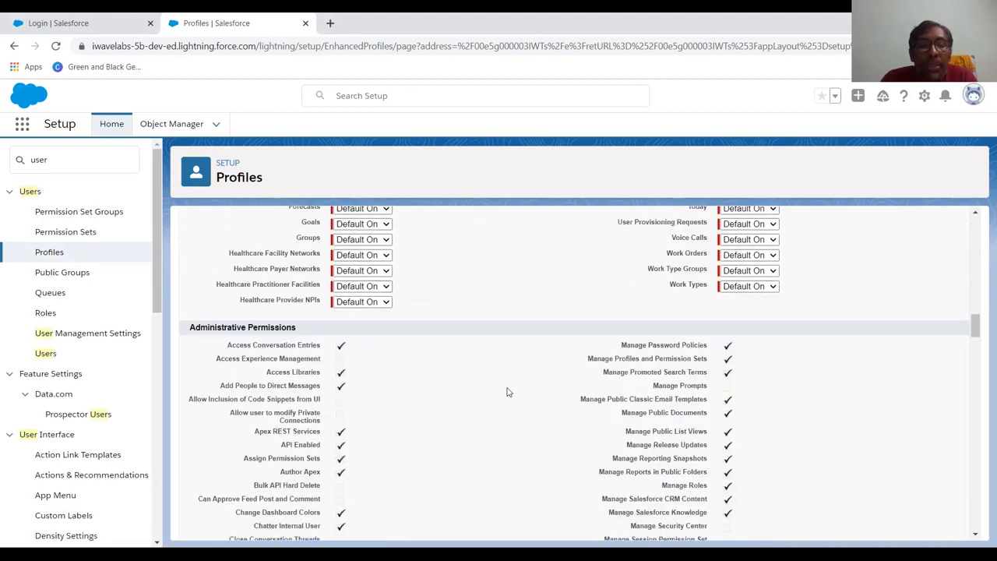
pyautogui.scroll(-15, 507, 392)
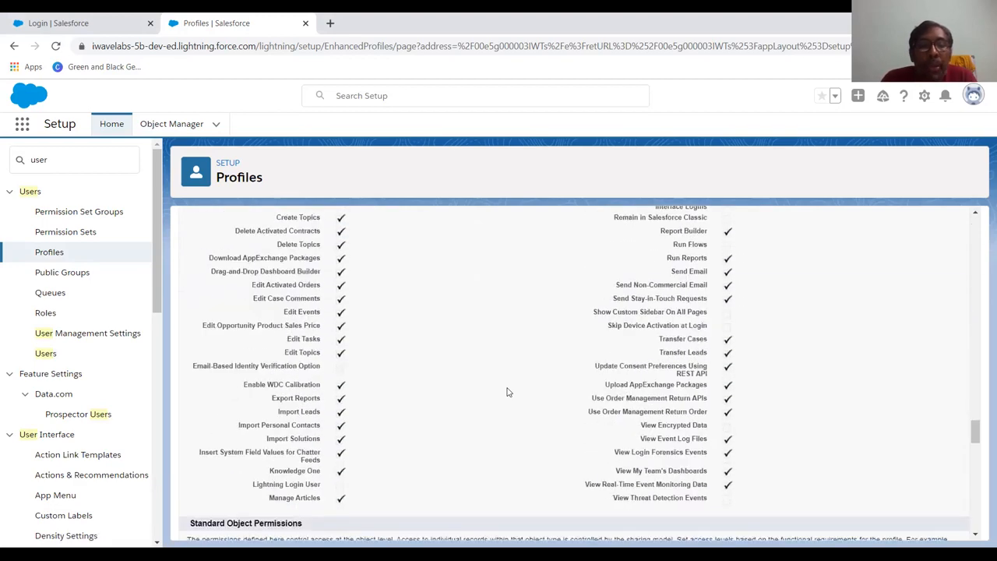
pyautogui.scroll(-15, 507, 392)
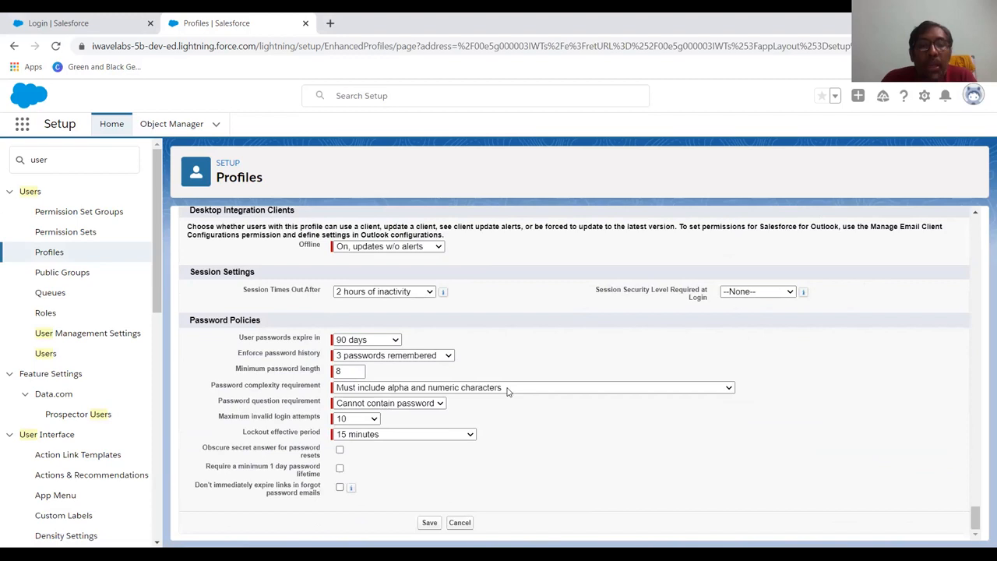
pyautogui.scroll(15, 507, 391)
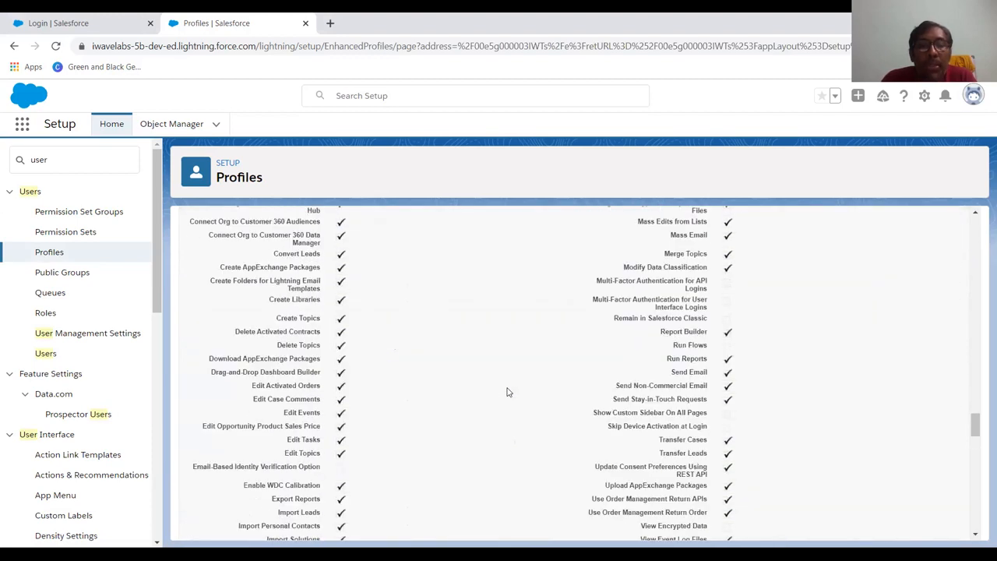
pyautogui.scroll(15, 507, 392)
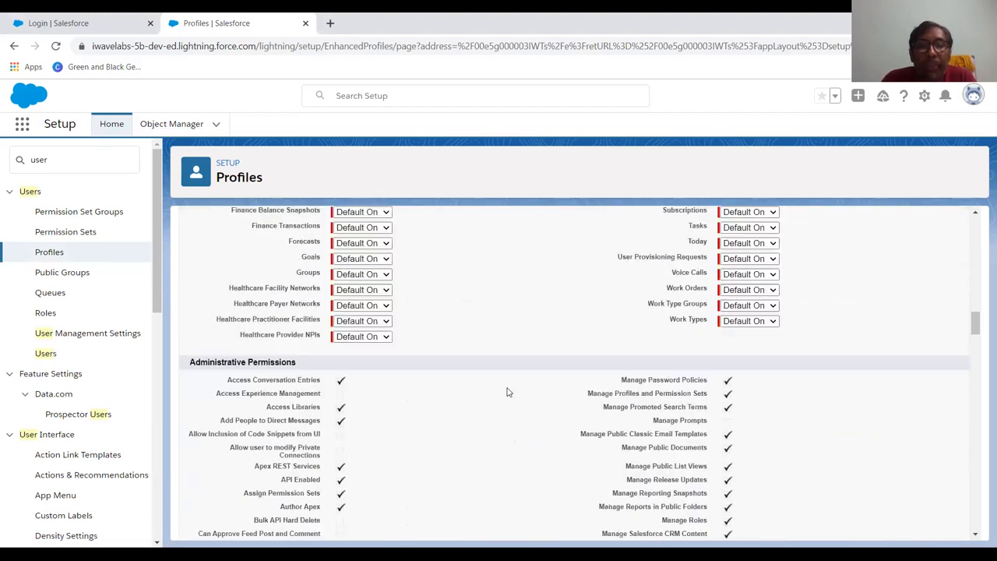
pyautogui.scroll(10, 507, 391)
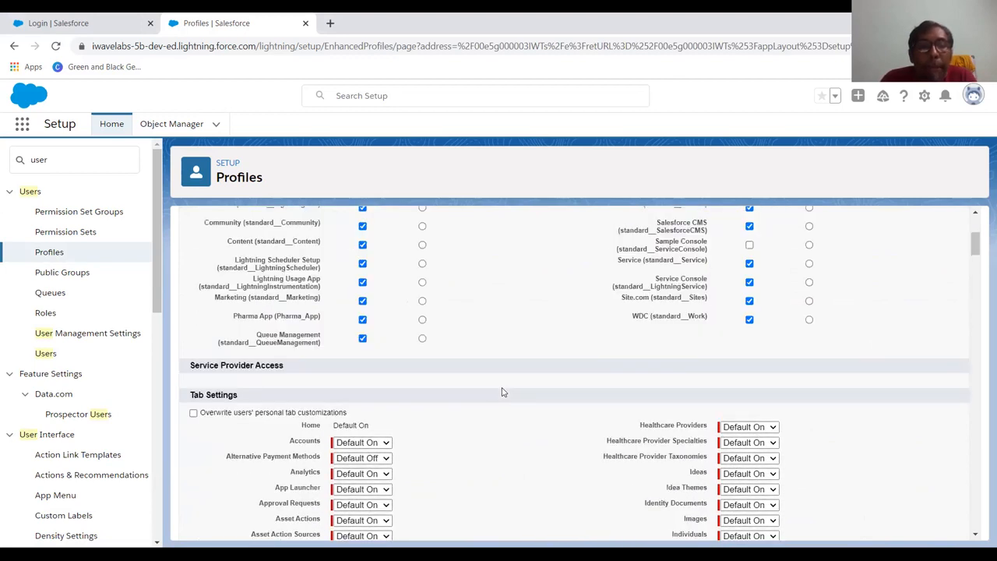
pyautogui.scroll(-4, 503, 391)
pyautogui.scroll(-15, 502, 392)
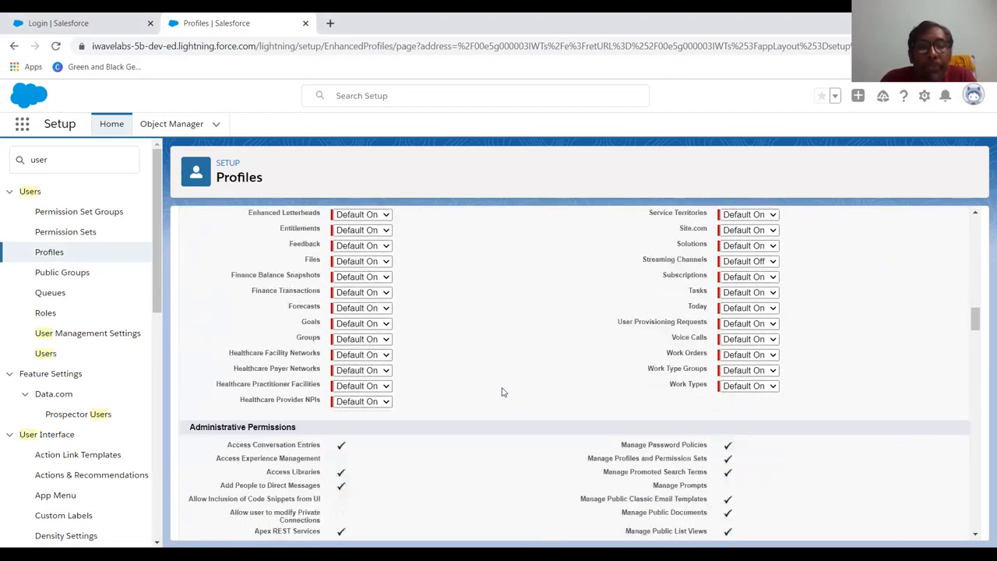
pyautogui.scroll(-9, 502, 391)
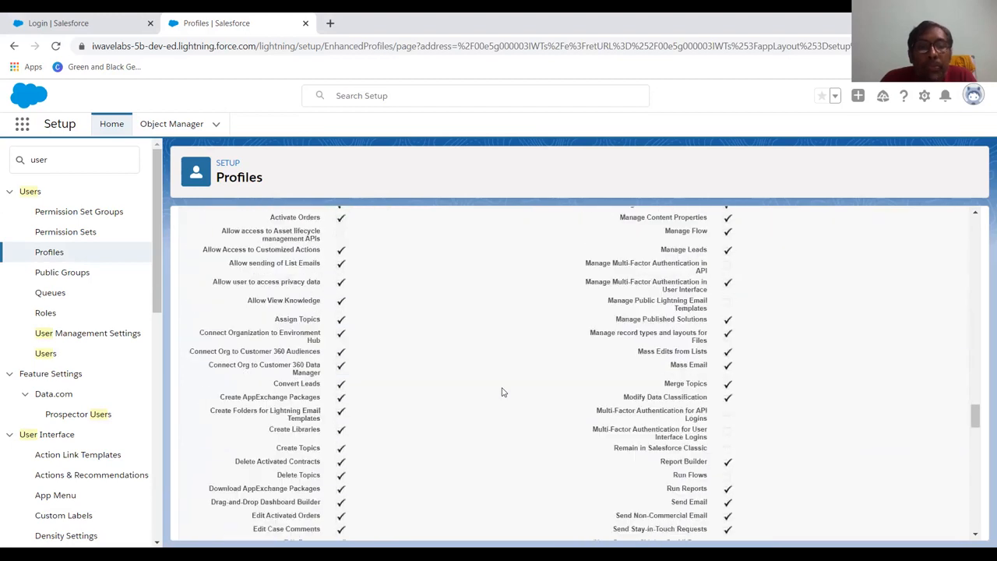
# Confirm Pharma App is marked Visible among custom apps and save the profile.
pyautogui.scroll(3, 502, 392)
pyautogui.scroll(-15, 503, 392)
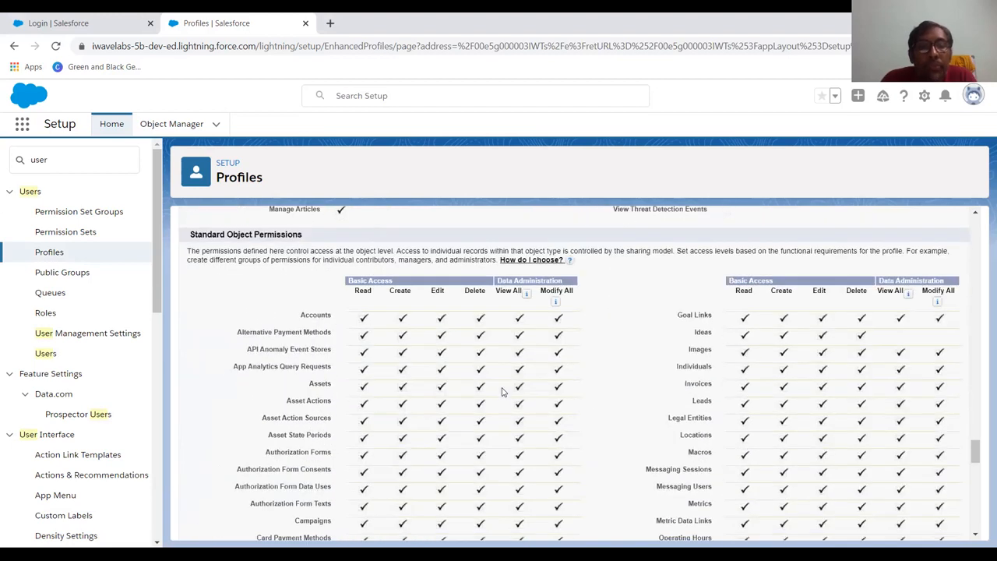
pyautogui.scroll(-15, 502, 392)
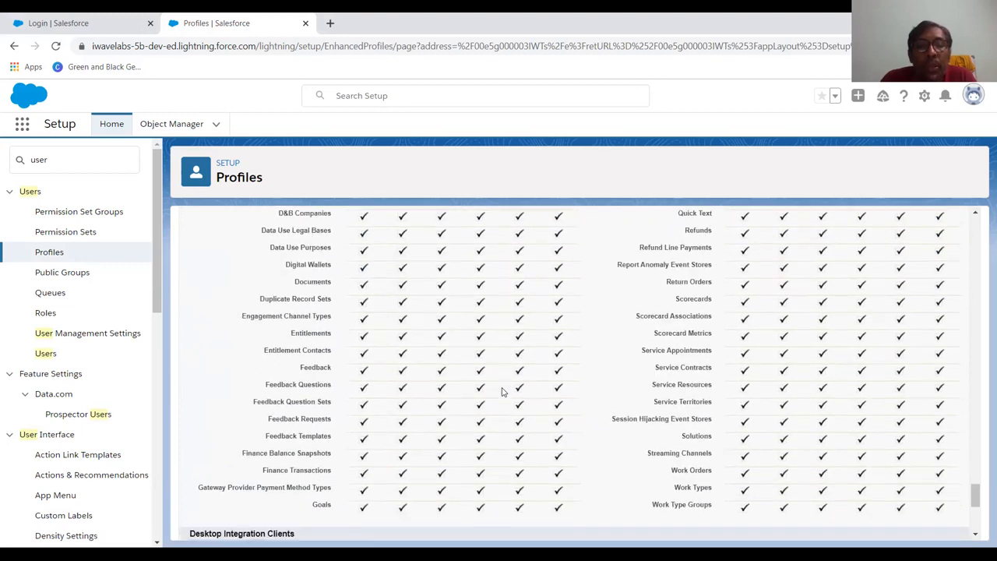
pyautogui.scroll(-3, 503, 392)
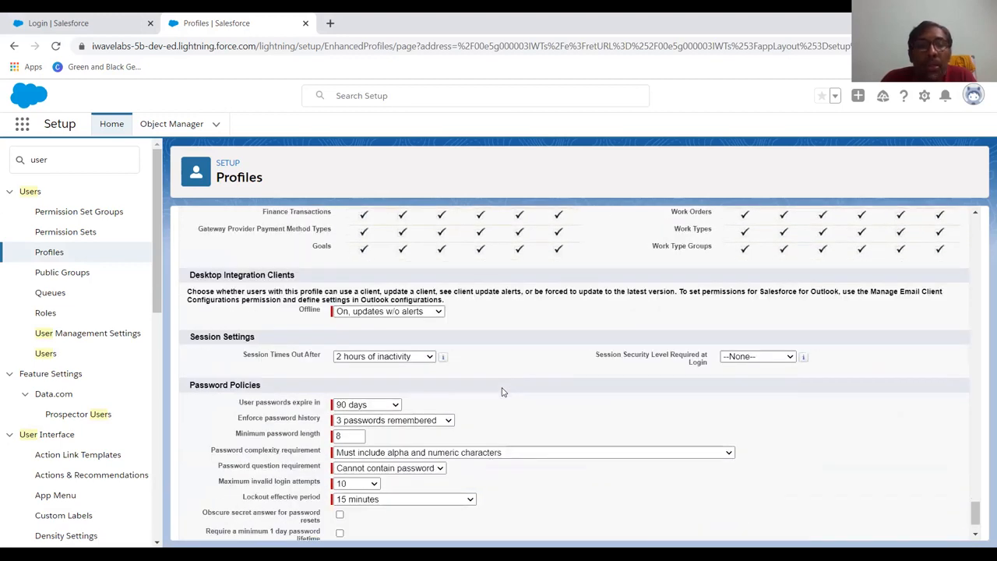
pyautogui.scroll(15, 502, 392)
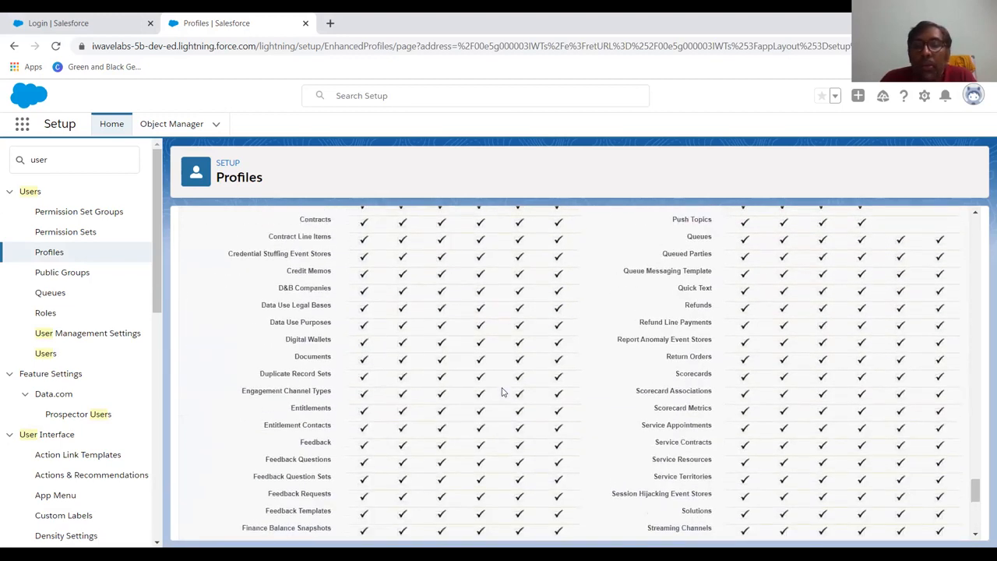
pyautogui.scroll(15, 502, 392)
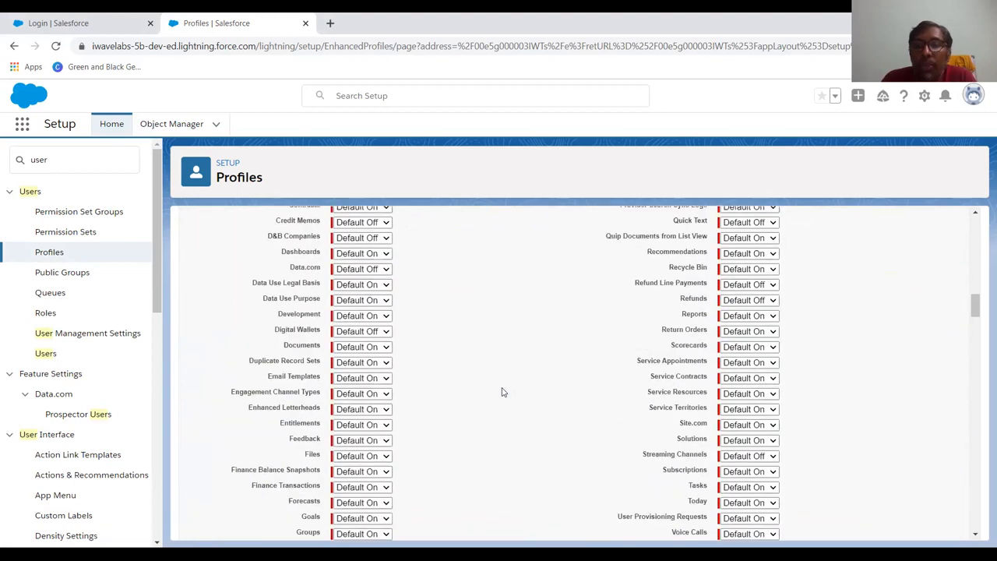
pyautogui.scroll(8, 503, 392)
pyautogui.scroll(-6, 502, 392)
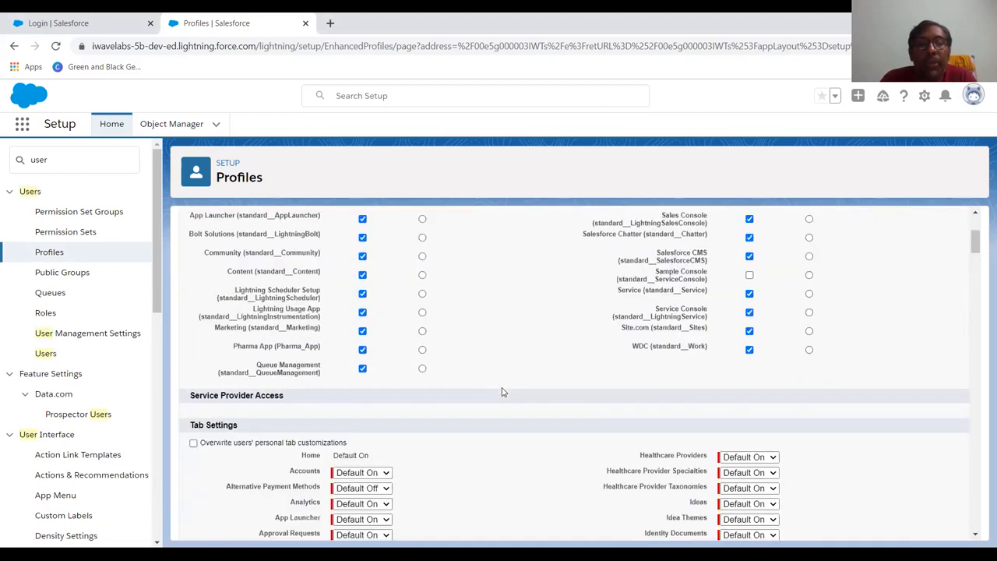
pyautogui.scroll(-15, 502, 392)
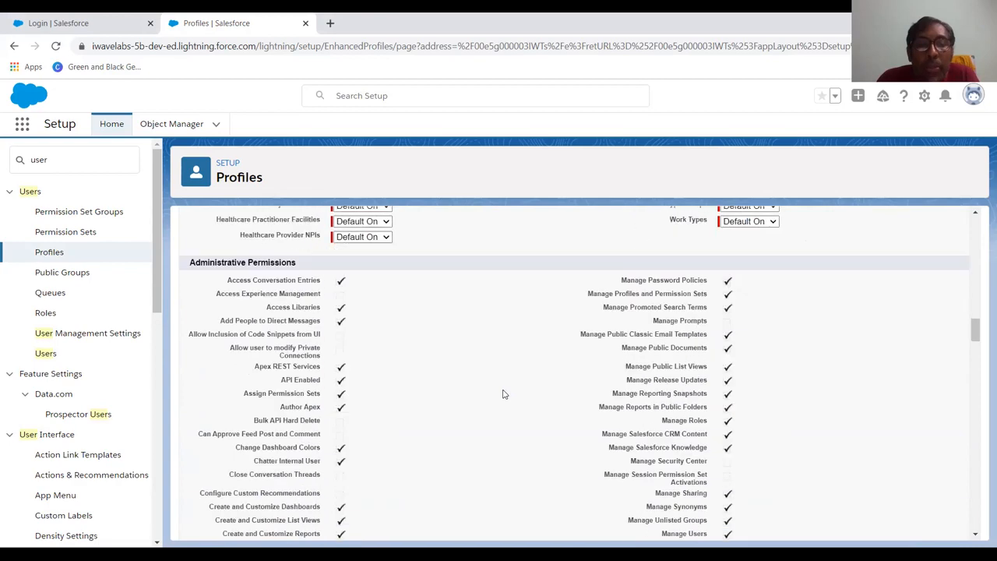
pyautogui.scroll(-10, 502, 394)
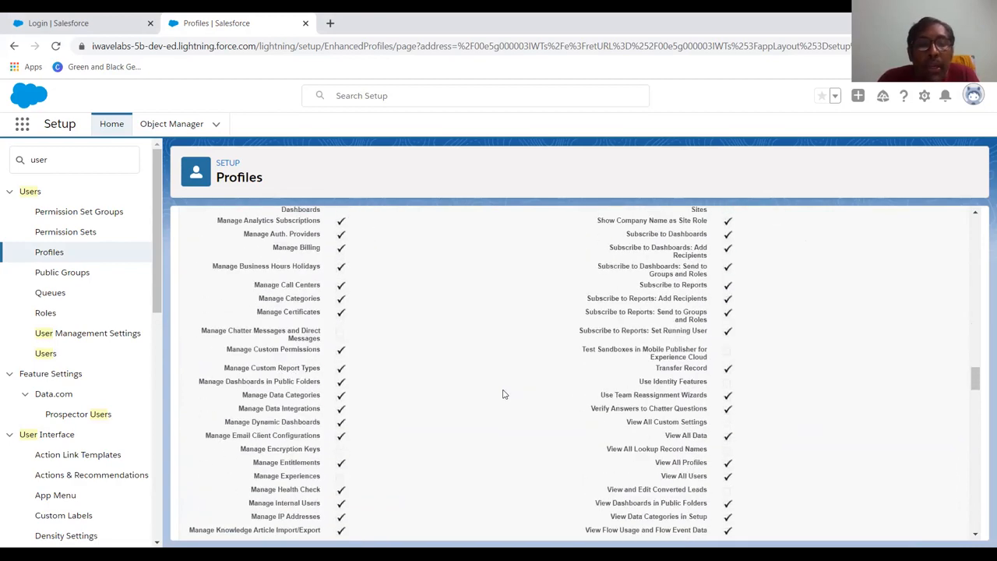
pyautogui.scroll(-10, 502, 394)
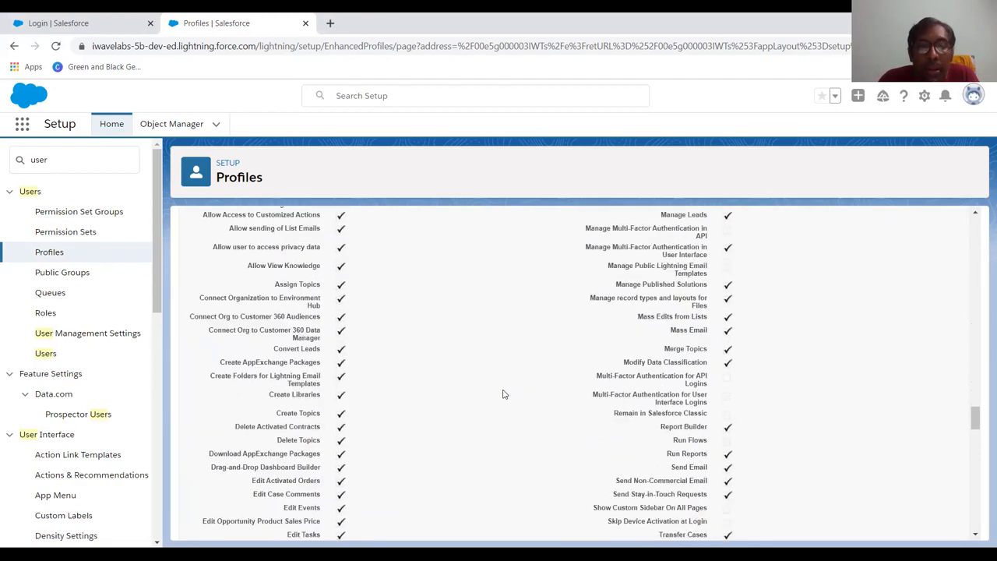
pyautogui.scroll(-10, 502, 393)
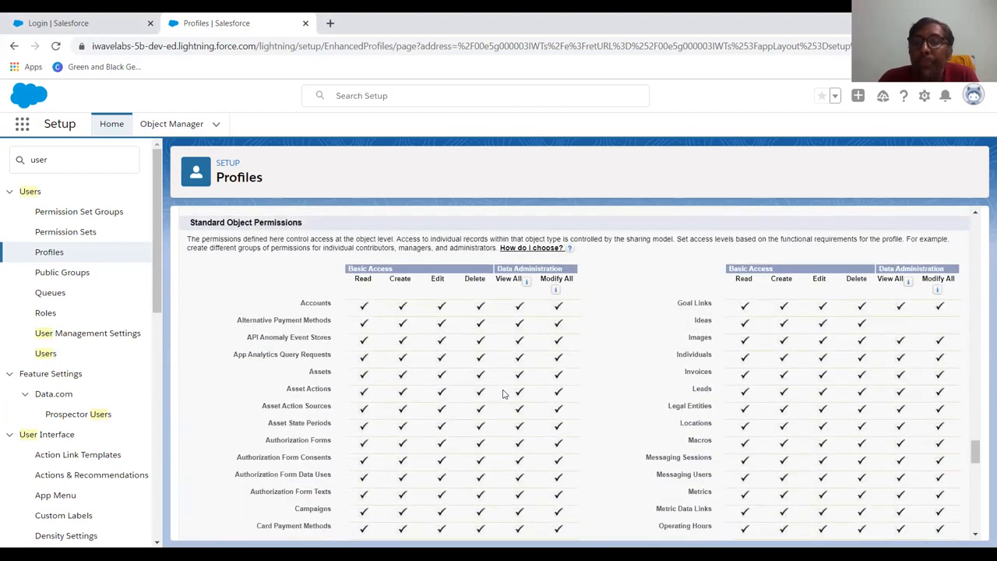
pyautogui.scroll(-4, 502, 394)
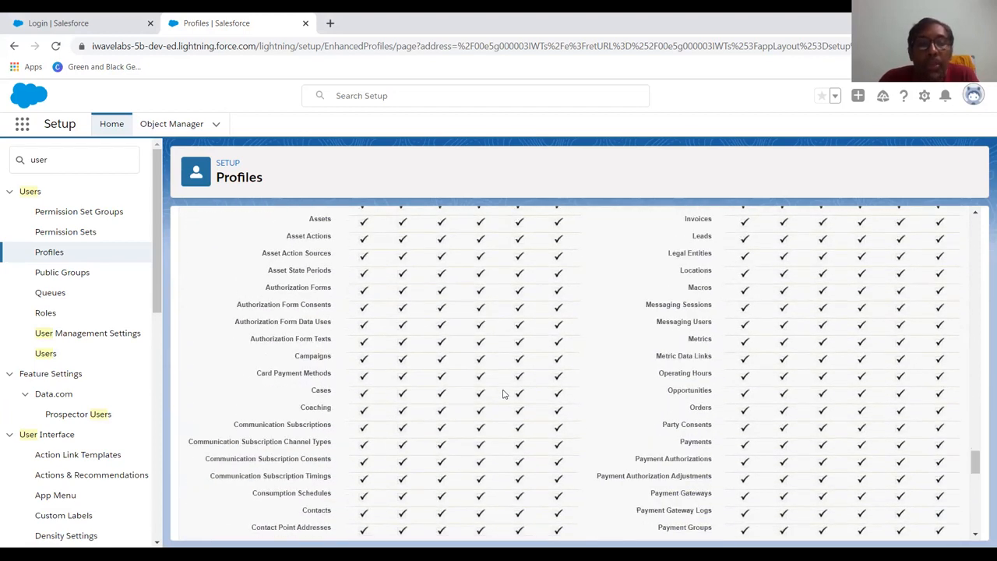
pyautogui.scroll(-15, 502, 394)
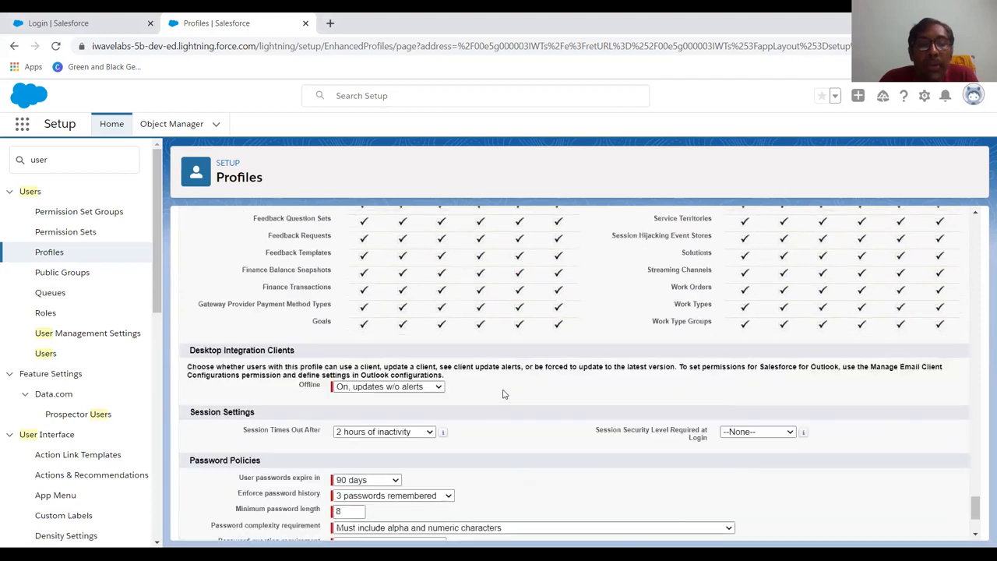
pyautogui.scroll(-3, 502, 394)
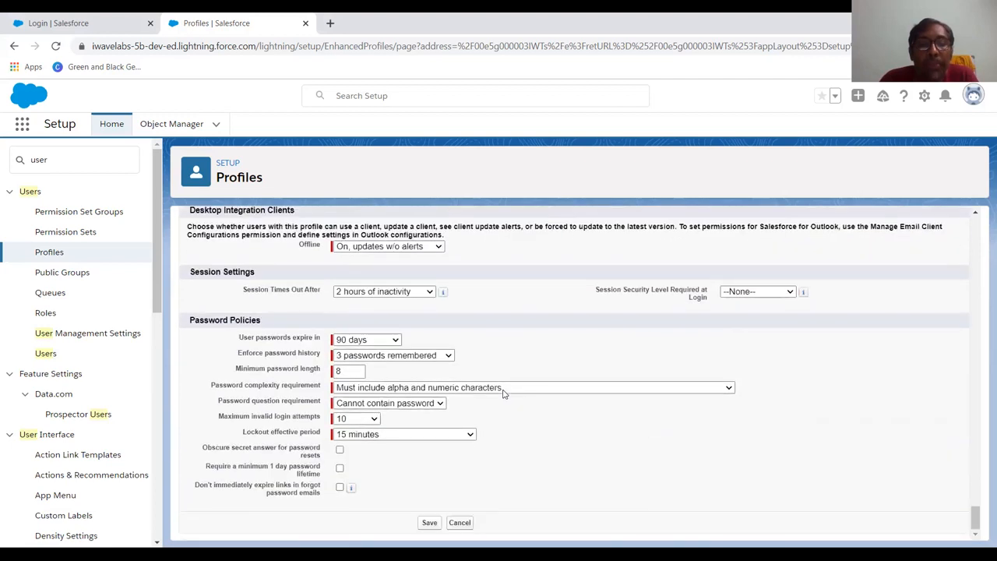
pyautogui.click(429, 523)
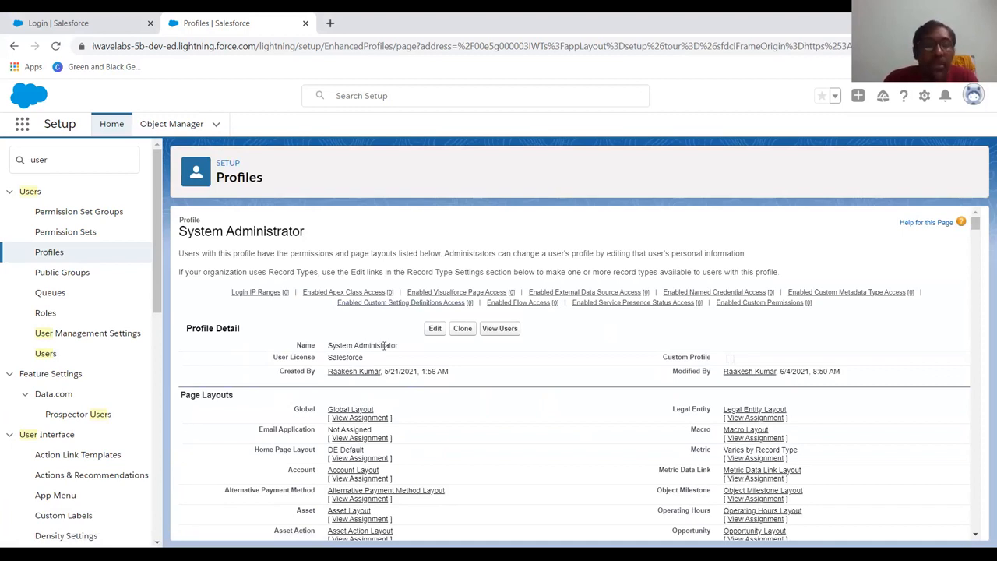
# Focus the Setup Quick Find box, then switch to another window.
pyautogui.click(64, 153)
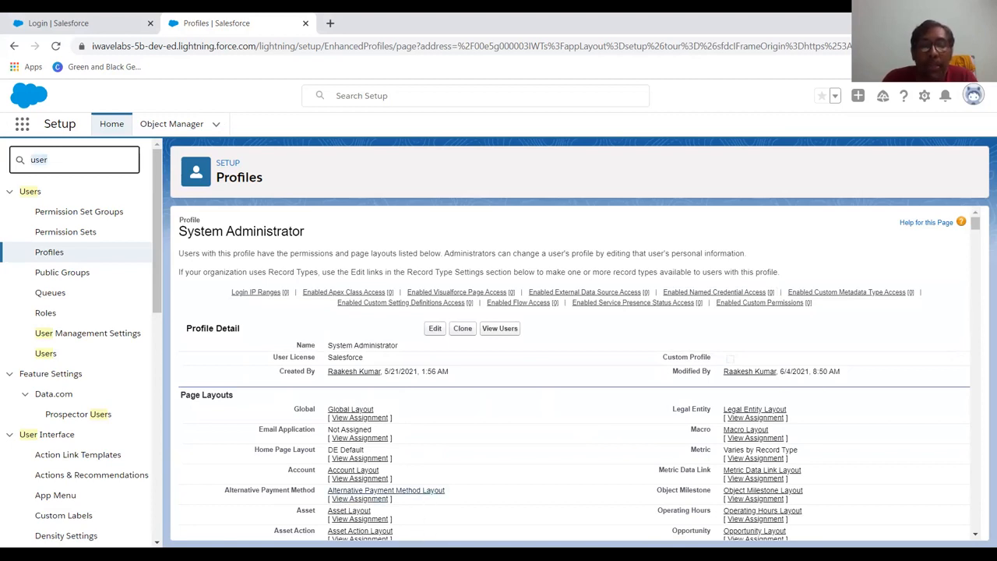
pyautogui.hotkey('alt', 'Tab')
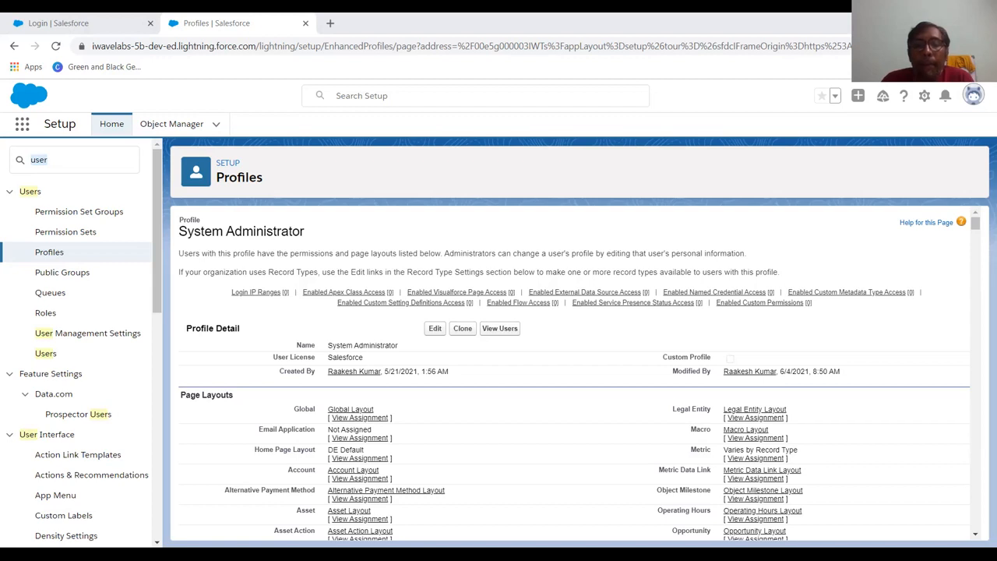
# Verify the new account from the Salesforce welcome email in Gmail.
pyautogui.hotkey('alt', 'Tab')
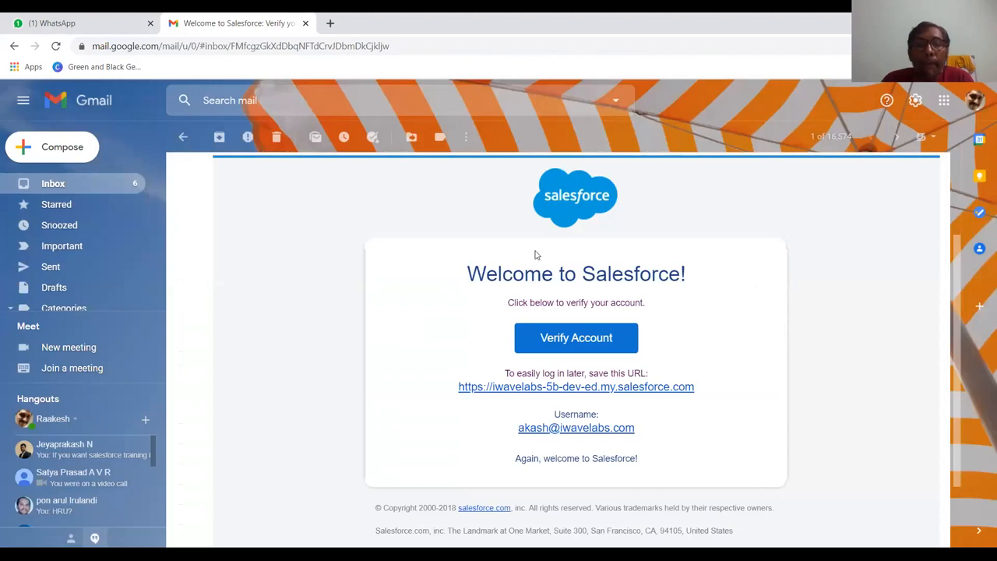
pyautogui.click(586, 345)
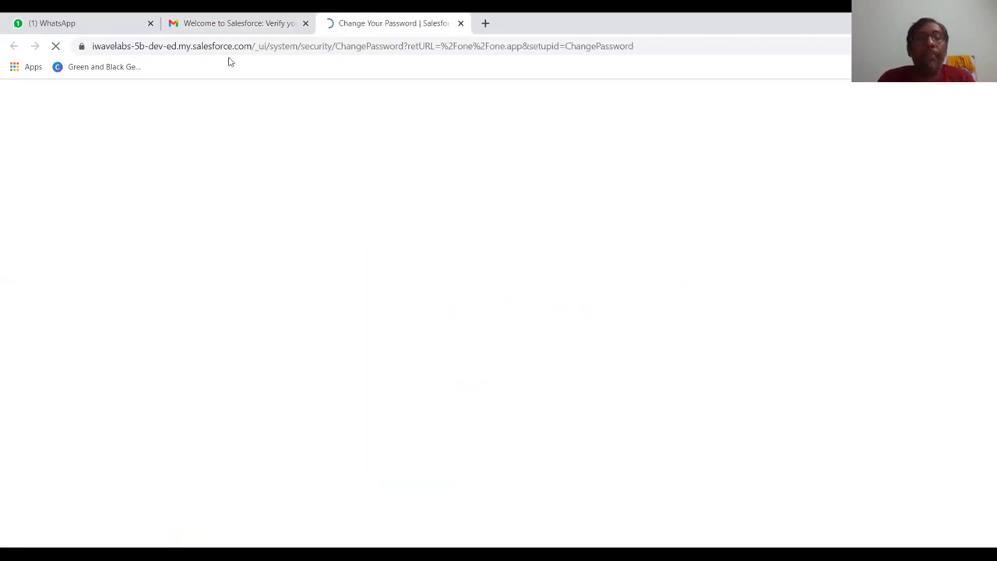
# On the Change Your Password page, enter and confirm a new password.
pyautogui.click(232, 28)
pyautogui.hotkey('ctrl', 'Tab')
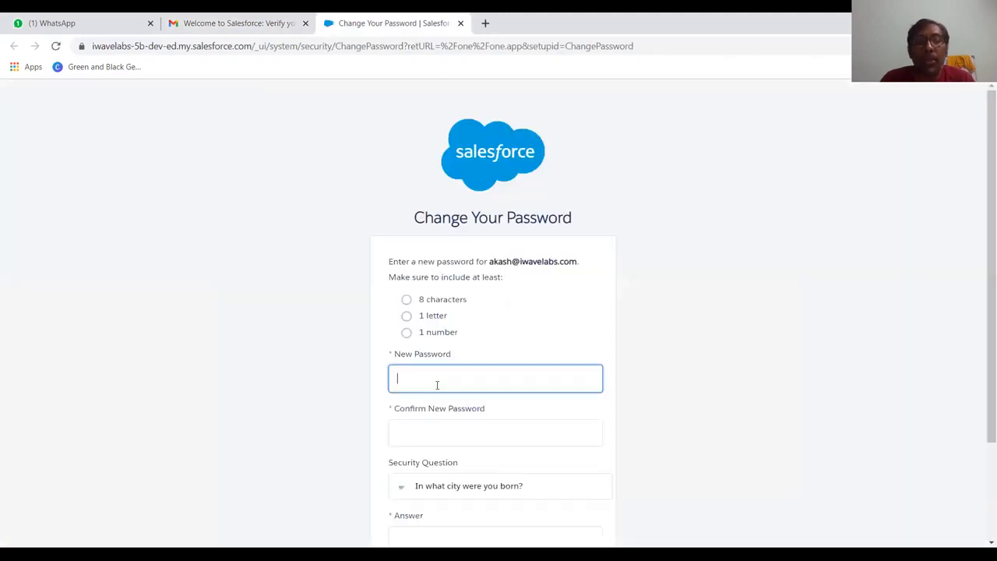
pyautogui.write('•••••••')
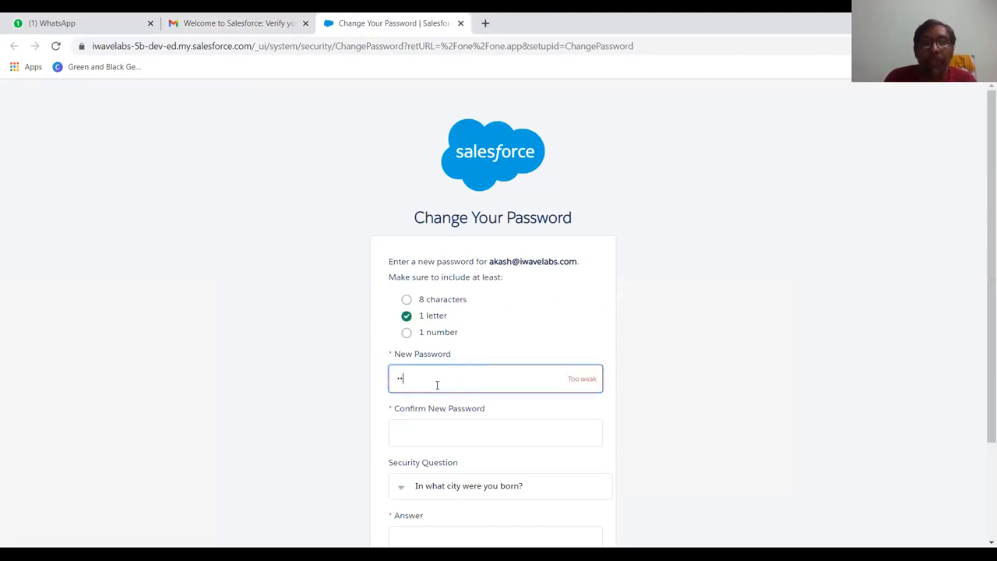
pyautogui.write('••')
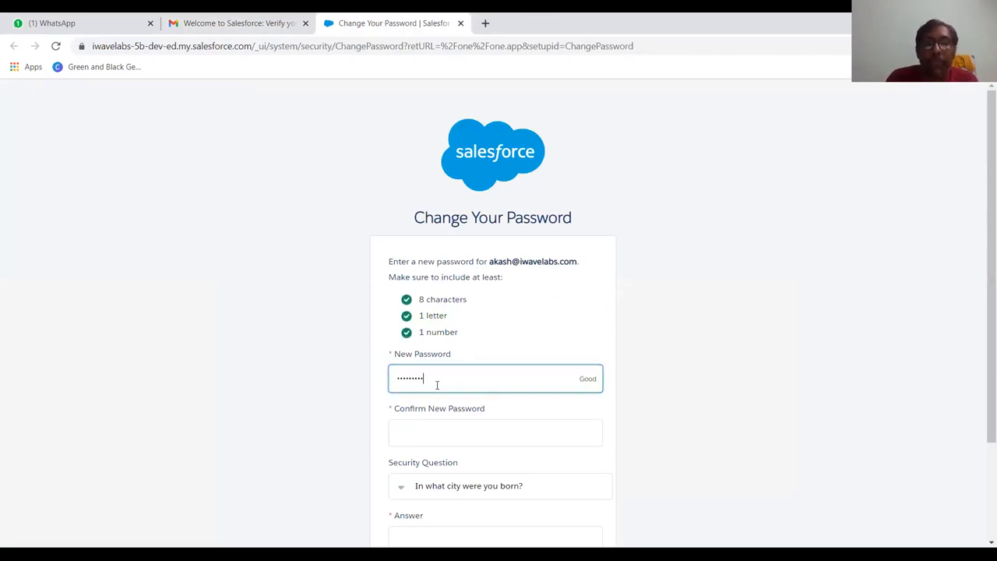
pyautogui.click(434, 434)
pyautogui.write('•••••')
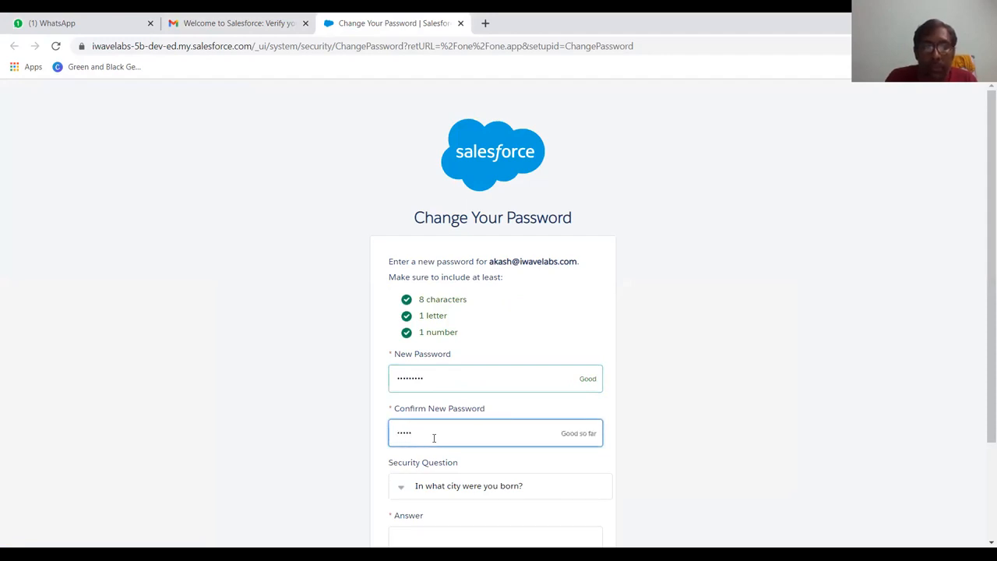
pyautogui.write('••••')
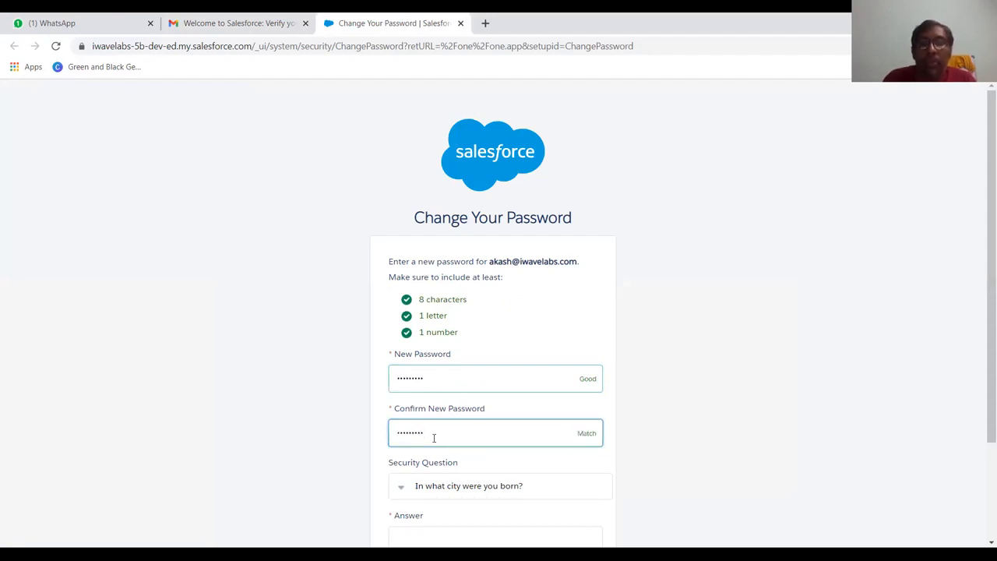
# Choose the childhood nickname security question, enter its answer and submit the password change.
pyautogui.scroll(-1, 434, 438)
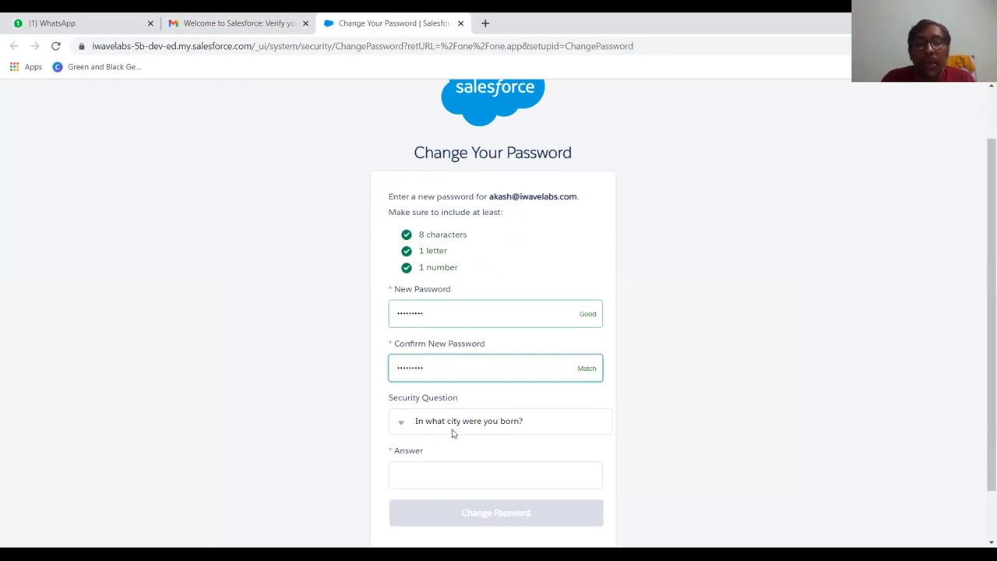
pyautogui.click(454, 427)
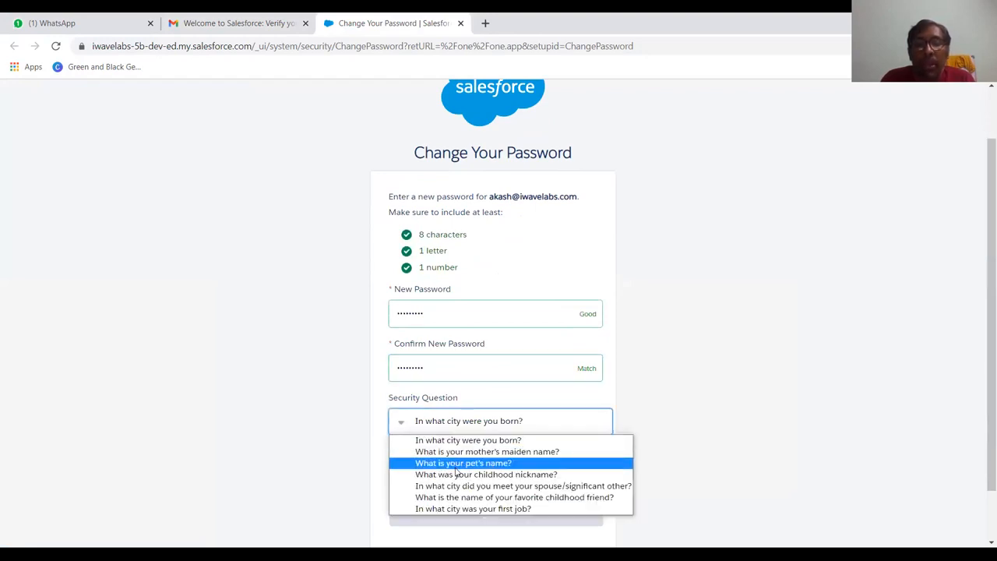
pyautogui.click(458, 475)
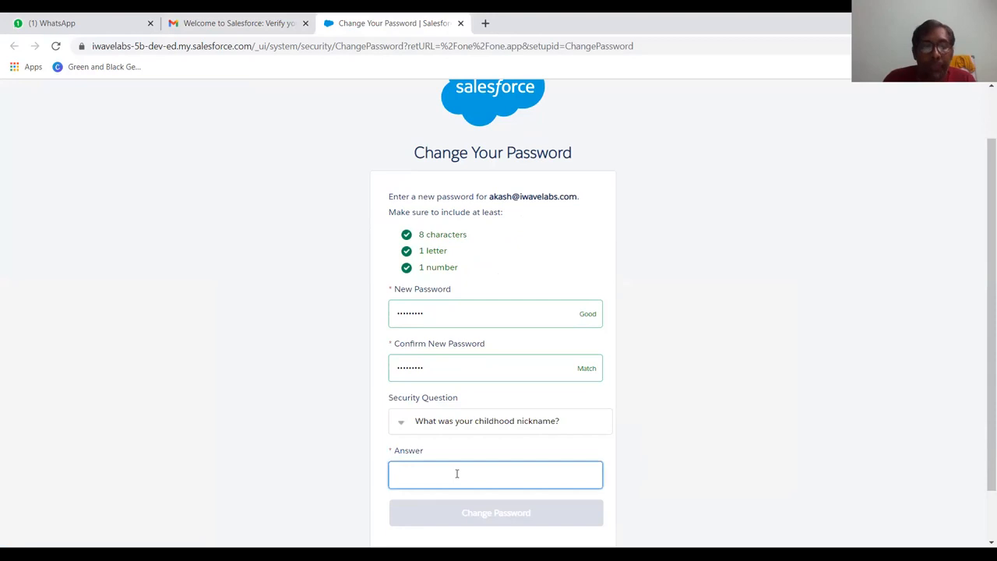
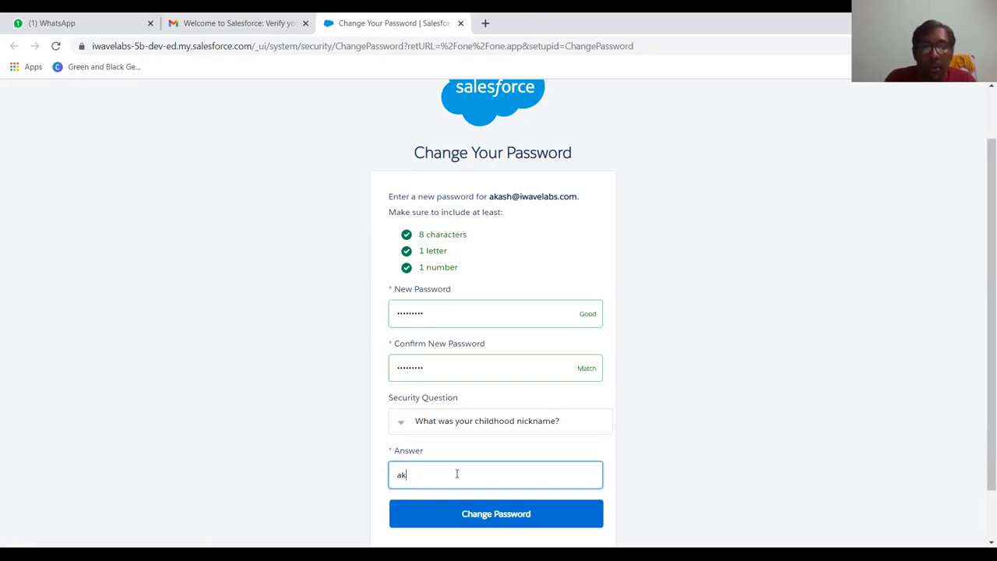
pyautogui.click(472, 512)
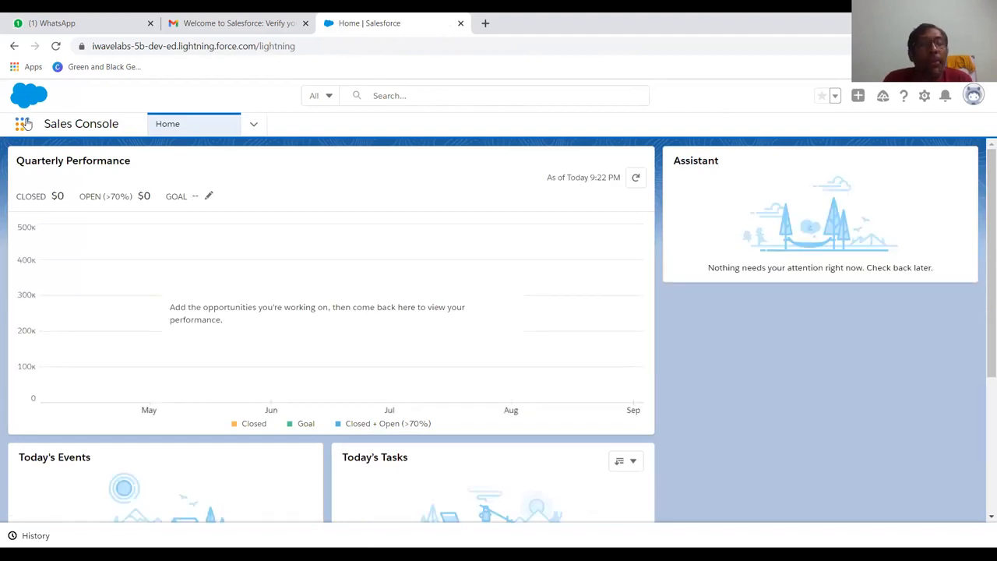
# Search the new user's App Launcher for 'ph' to confirm Pharma App, then dismiss the welcome panel.
pyautogui.click(24, 124)
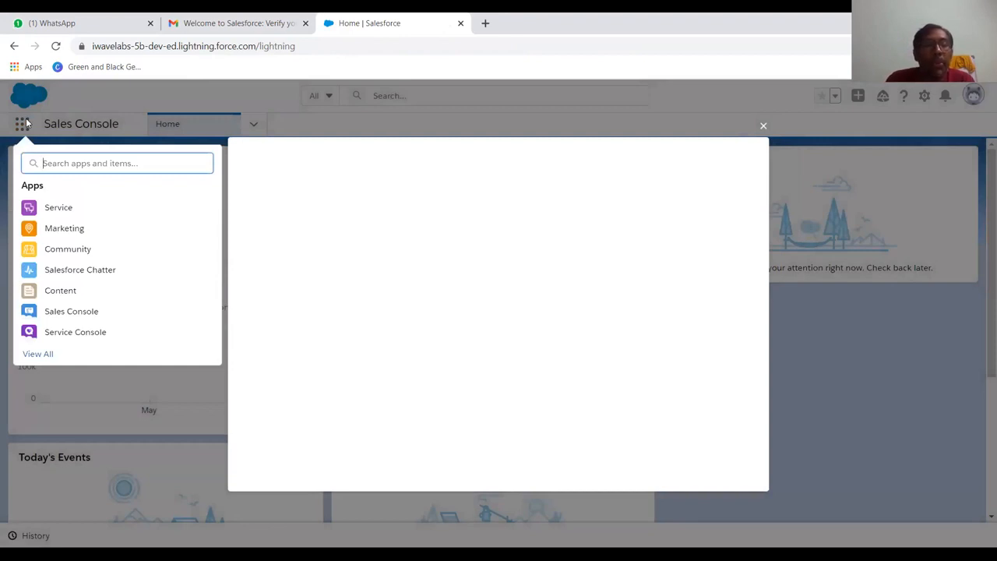
pyautogui.write('ph')
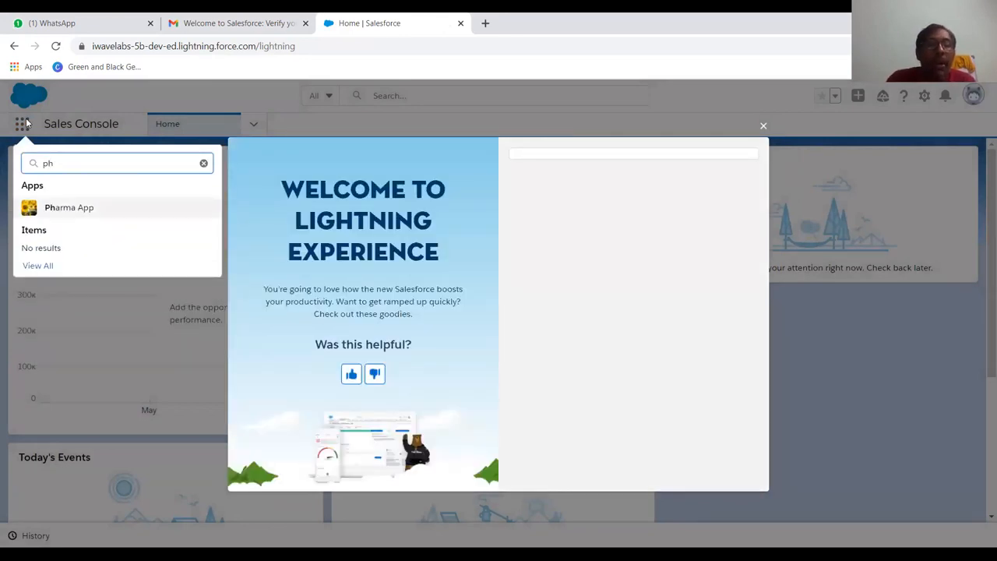
pyautogui.click(763, 133)
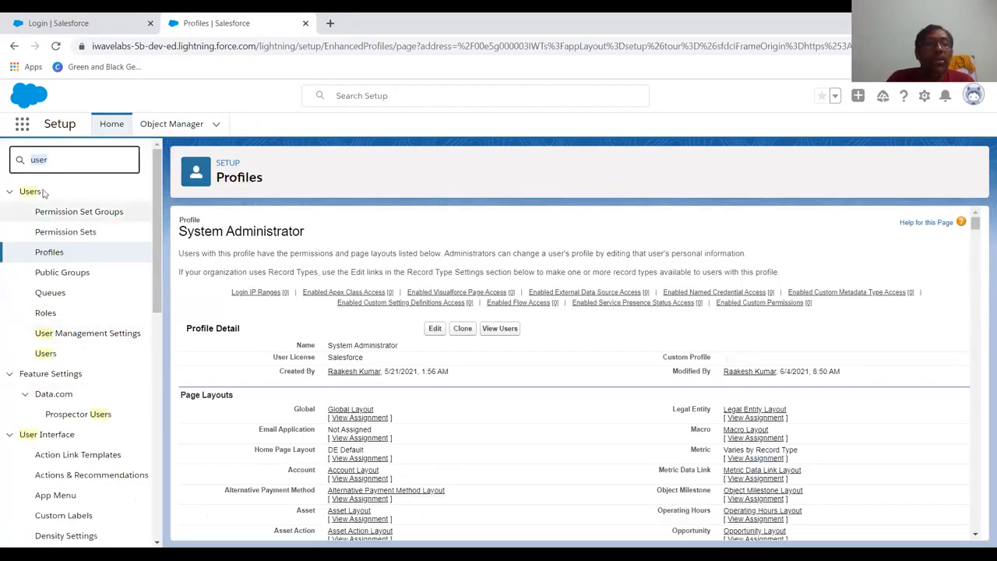
# Go to the Permission Sets page by searching Setup for 'permi'.
pyautogui.click(95, 159)
pyautogui.press('BackSpace')
pyautogui.press('BackSpace')
pyautogui.press('BackSpace')
pyautogui.press('BackSpace')
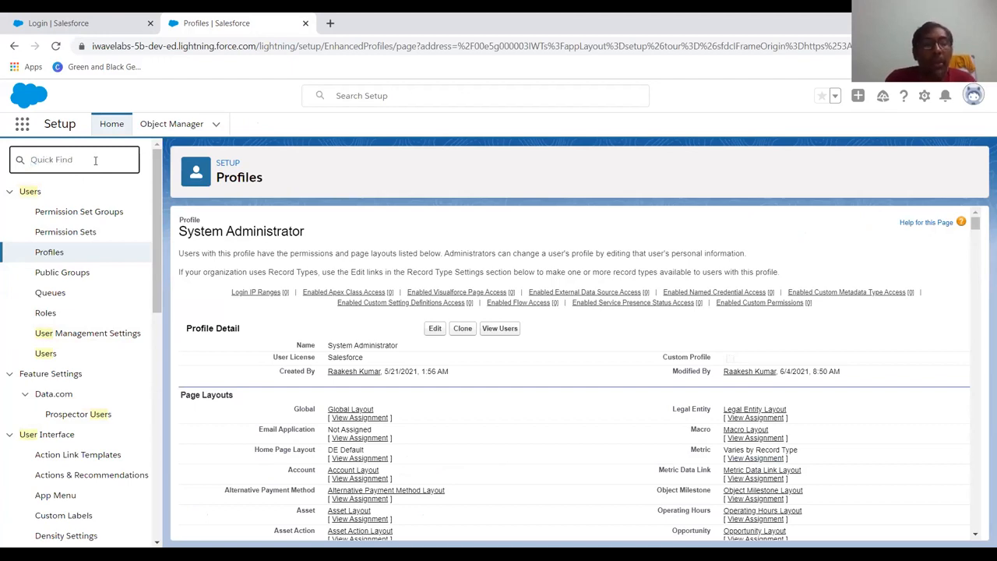
pyautogui.write('p')
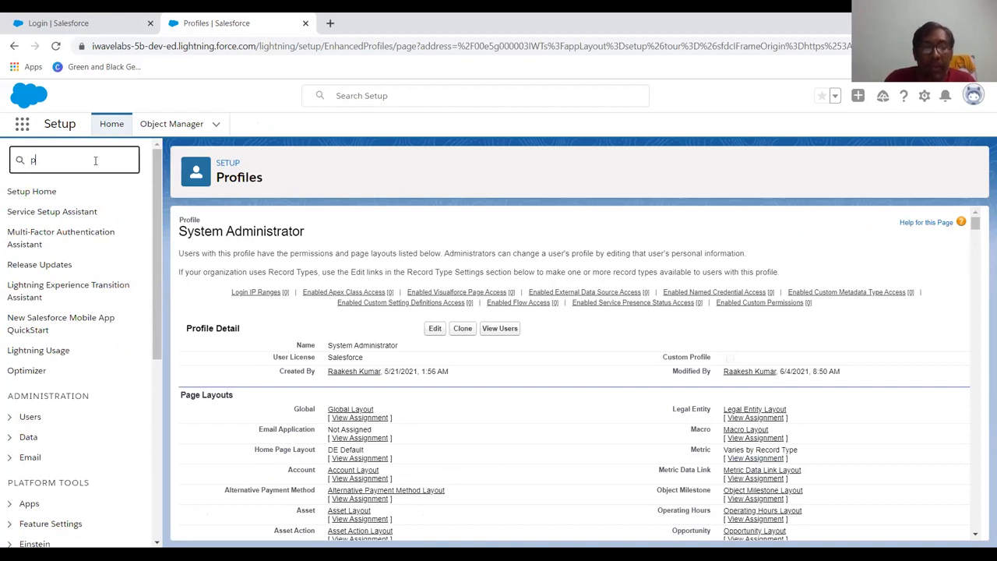
pyautogui.write('ermi')
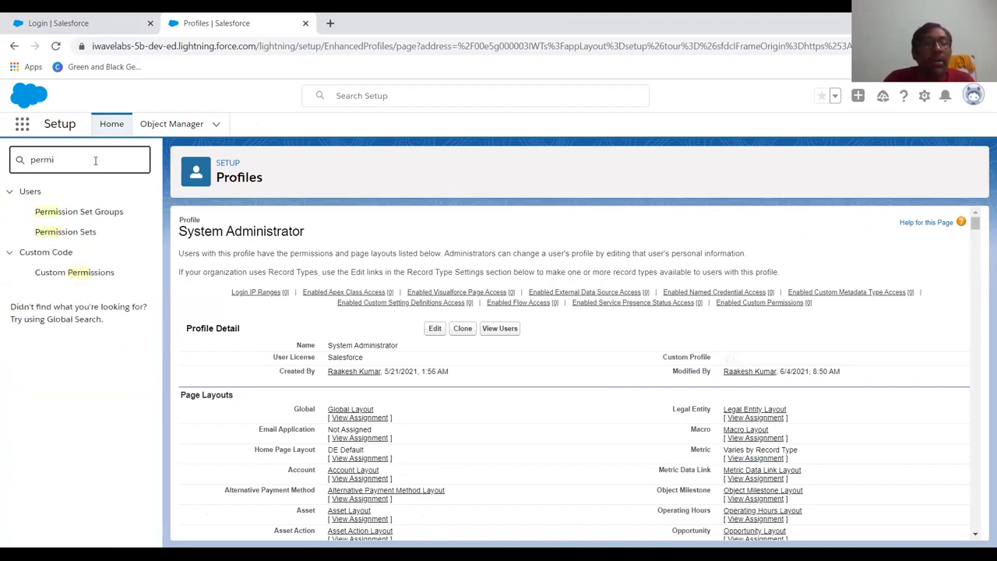
pyautogui.click(57, 239)
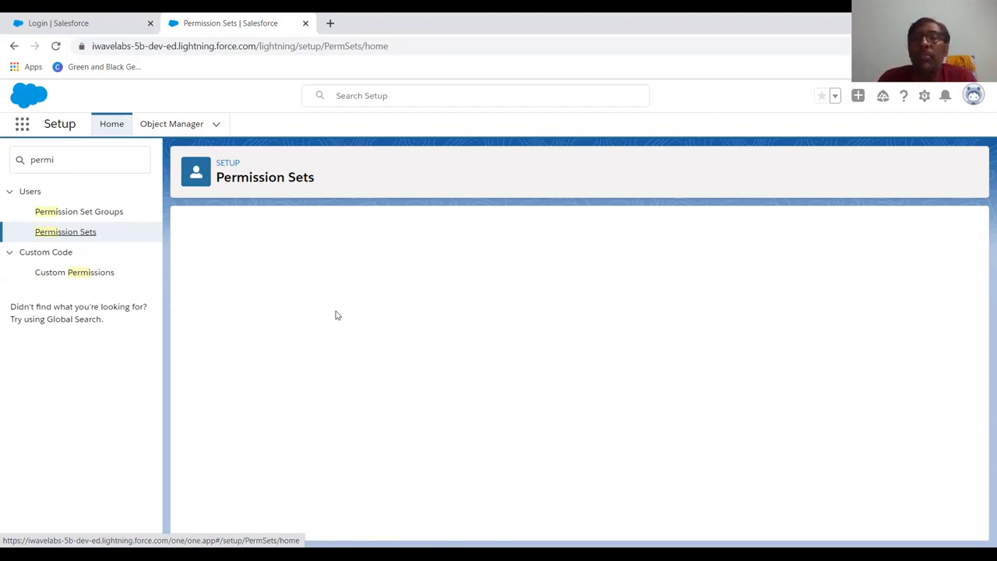
# Close the unused login browser tab and dismiss the Recycle Bin tip.
pyautogui.click(973, 94)
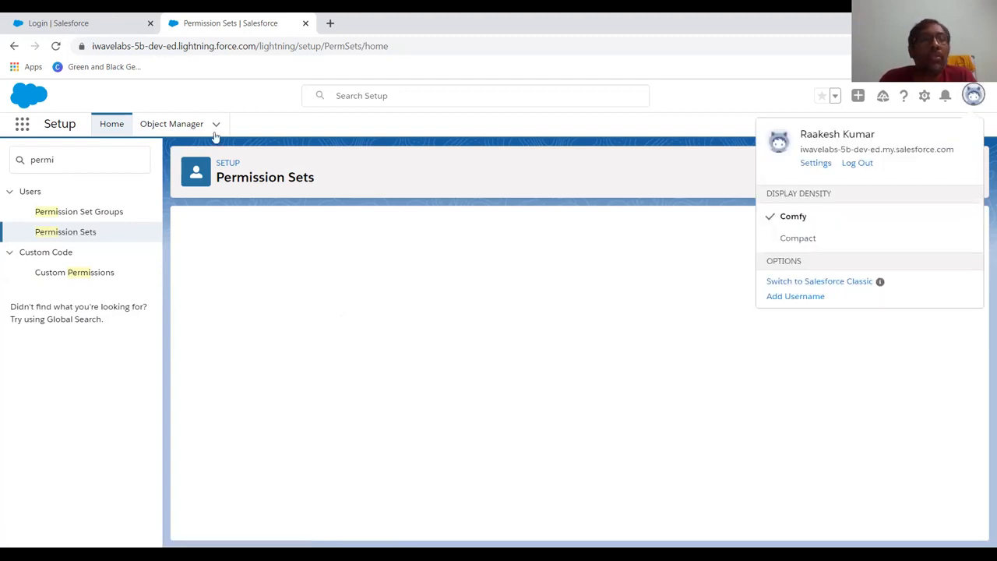
pyautogui.click(110, 17)
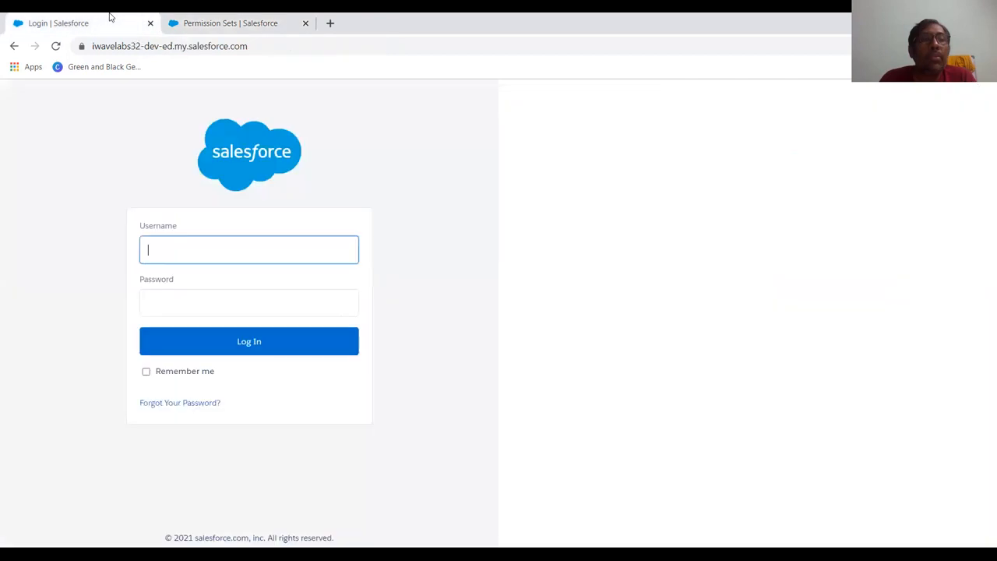
pyautogui.click(151, 24)
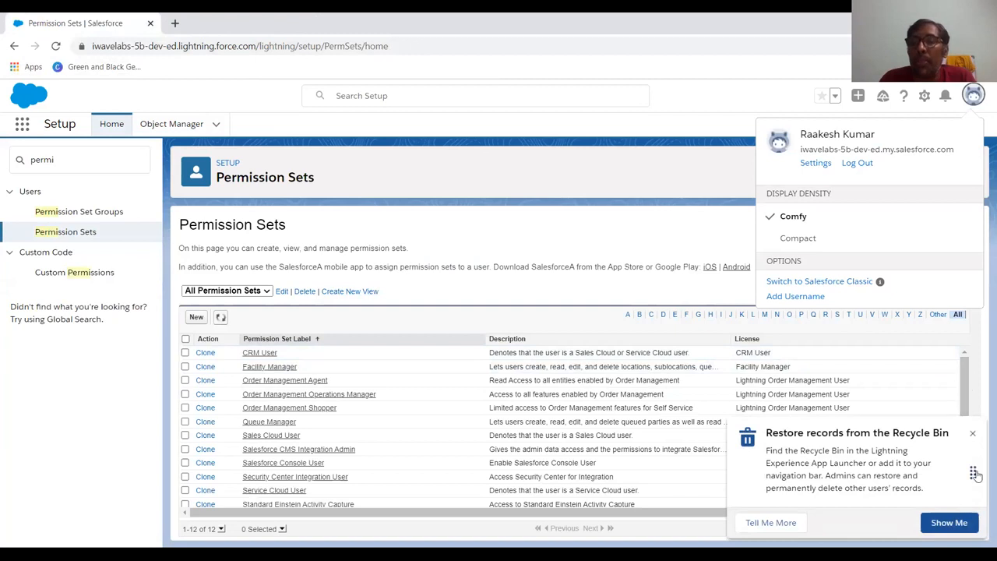
pyautogui.click(972, 433)
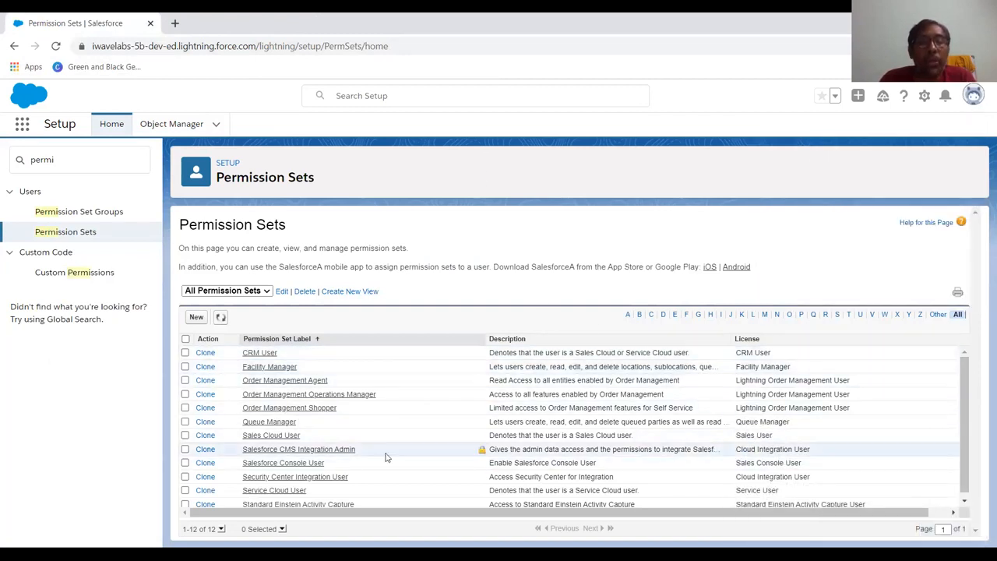
# Create and save permission set 'sales Manager' (API name sales_Manager) with Session Activation Required checked.
pyautogui.click(196, 318)
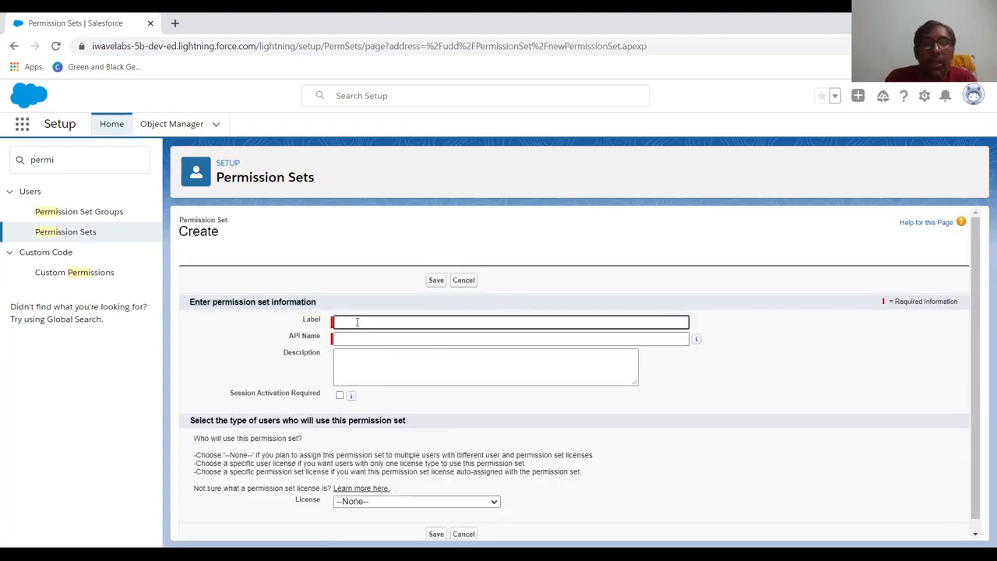
pyautogui.write('sales Manag')
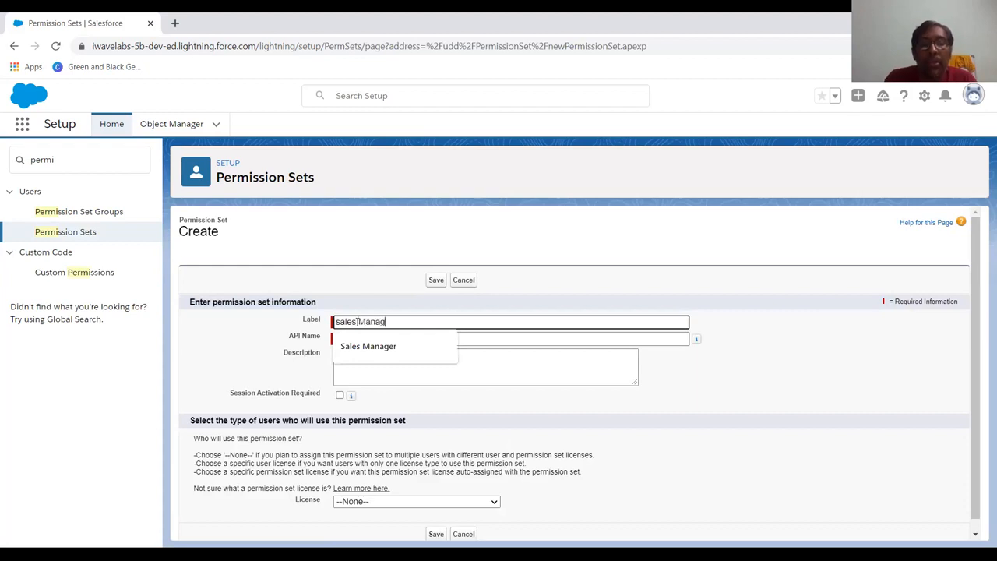
pyautogui.write('er')
pyautogui.press('Tab')
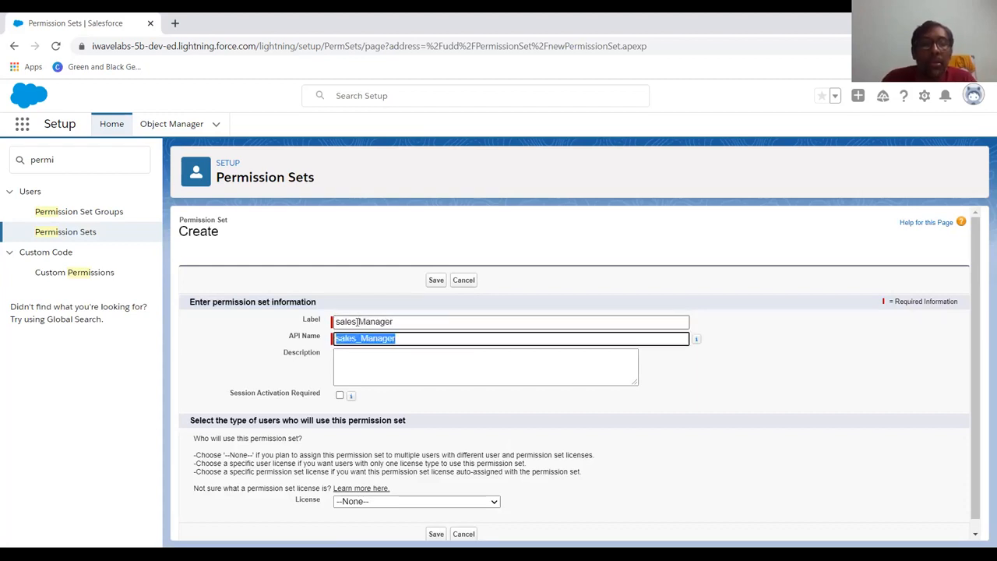
pyautogui.click(339, 397)
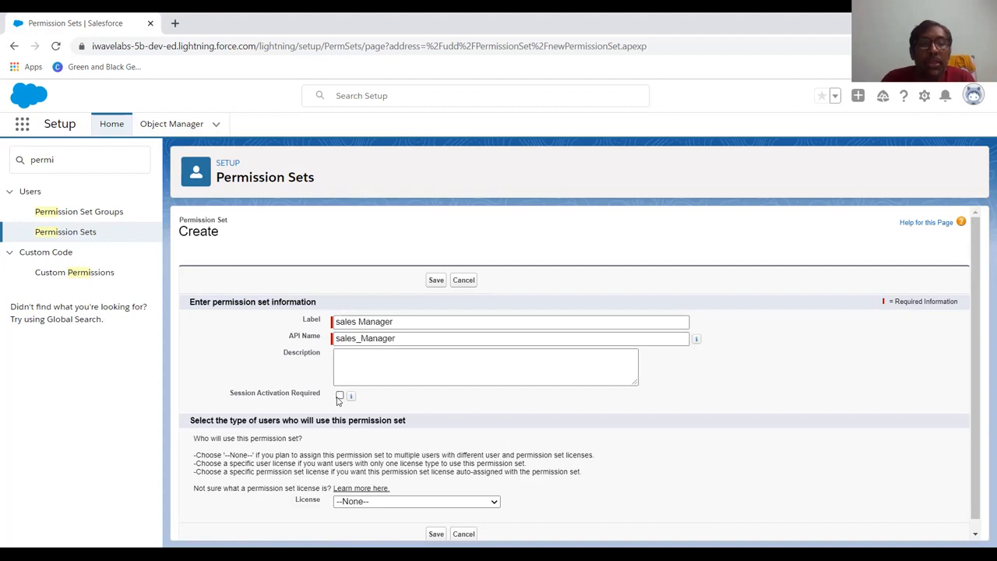
pyautogui.click(340, 397)
pyautogui.scroll(-1, 343, 398)
pyautogui.click(436, 523)
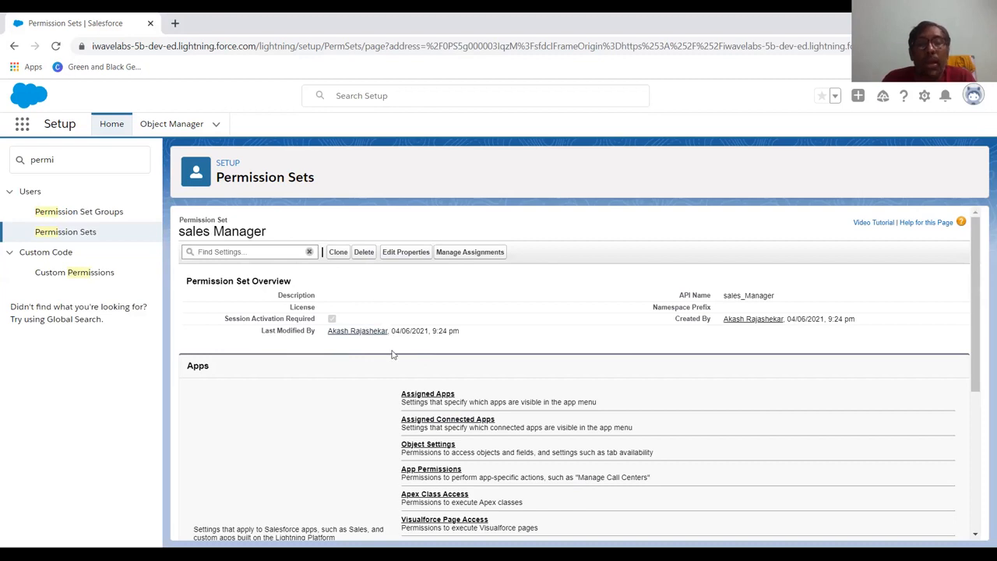
# Move Pharma App from Available Apps to Enabled Apps in sales Manager's Assigned Apps and save.
pyautogui.click(428, 394)
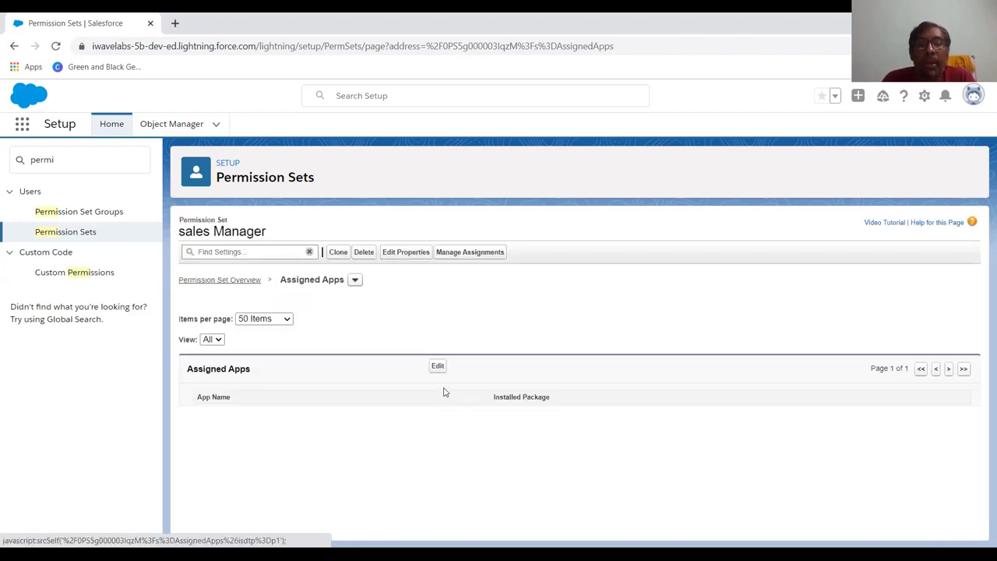
pyautogui.click(438, 367)
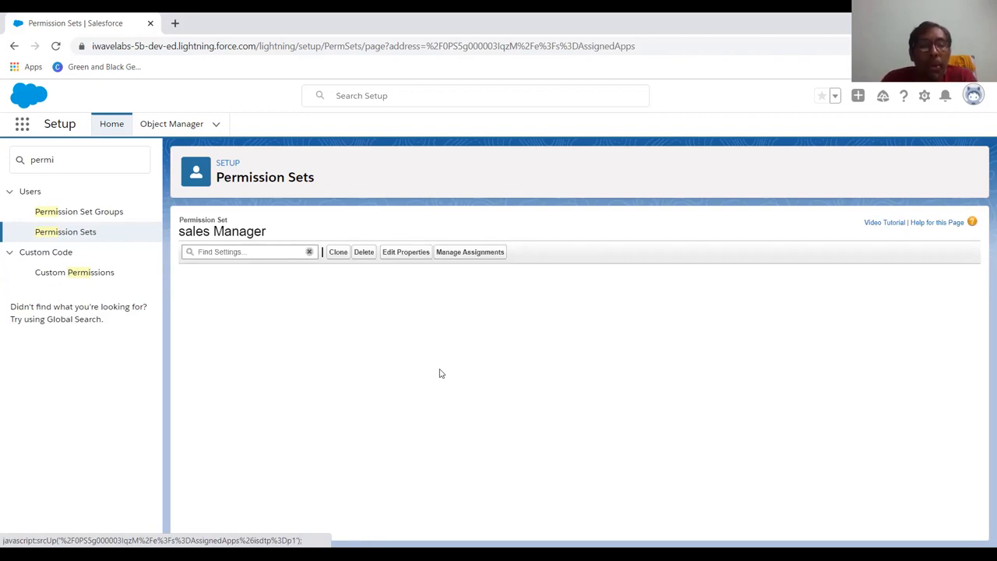
pyautogui.scroll(-1, 440, 373)
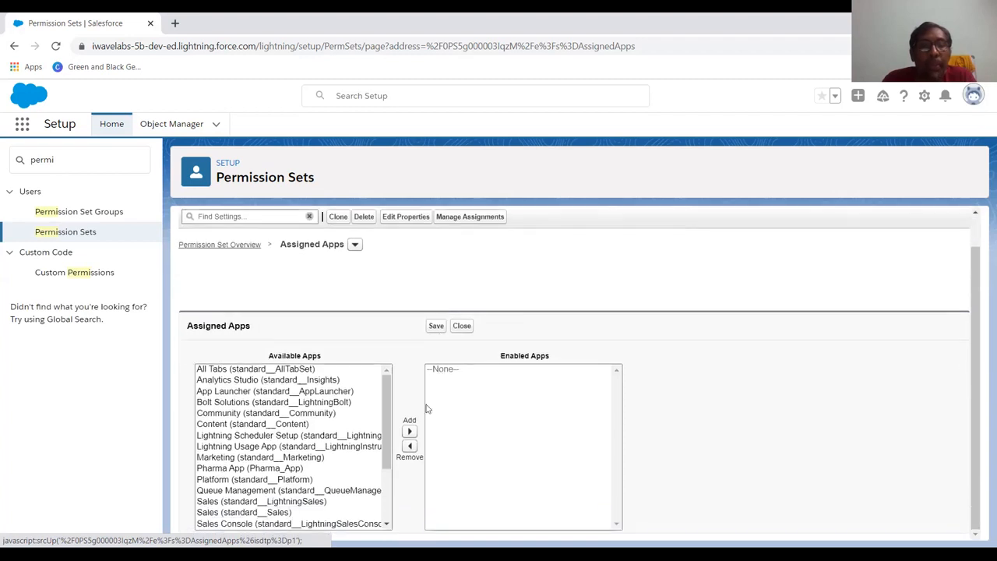
pyautogui.scroll(-3, 369, 465)
pyautogui.scroll(3, 370, 464)
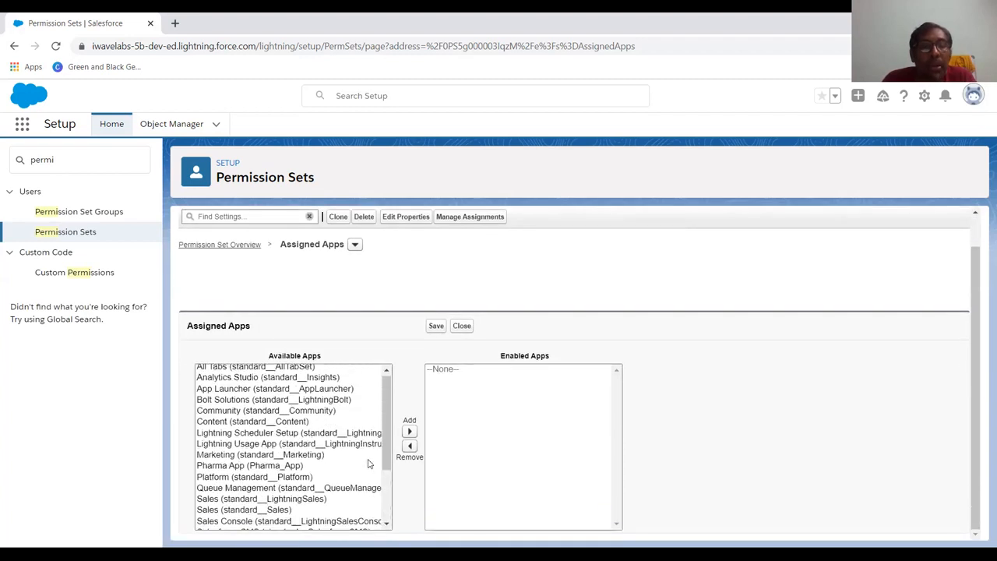
pyautogui.click(279, 469)
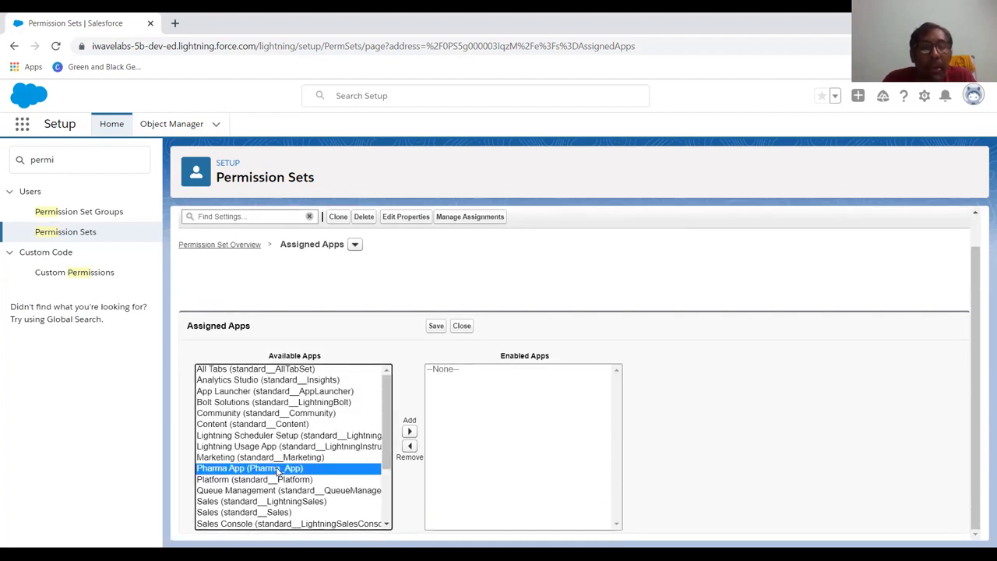
pyautogui.click(410, 433)
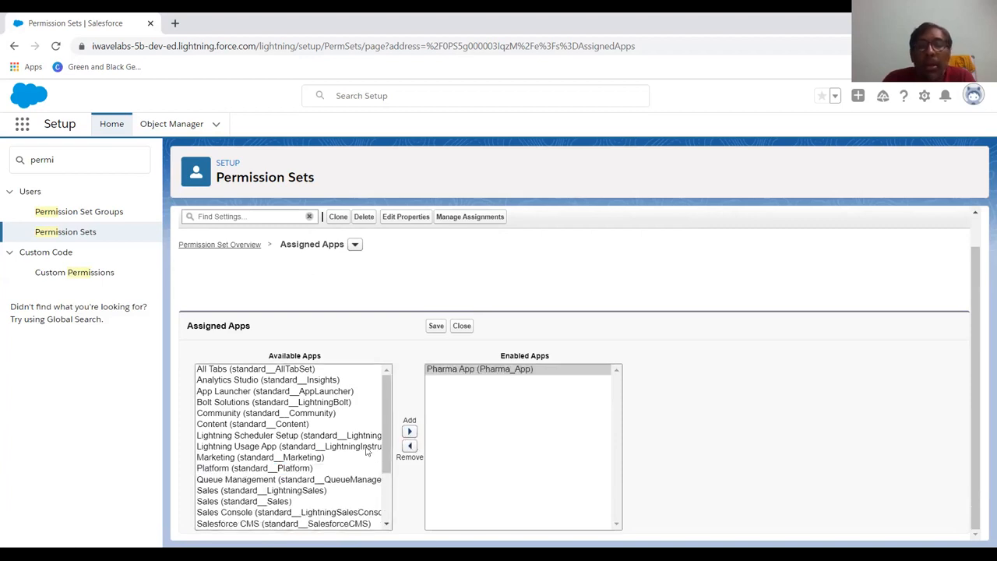
pyautogui.scroll(-1, 366, 450)
pyautogui.scroll(1, 366, 450)
pyautogui.scroll(1, 329, 455)
pyautogui.scroll(-1, 329, 456)
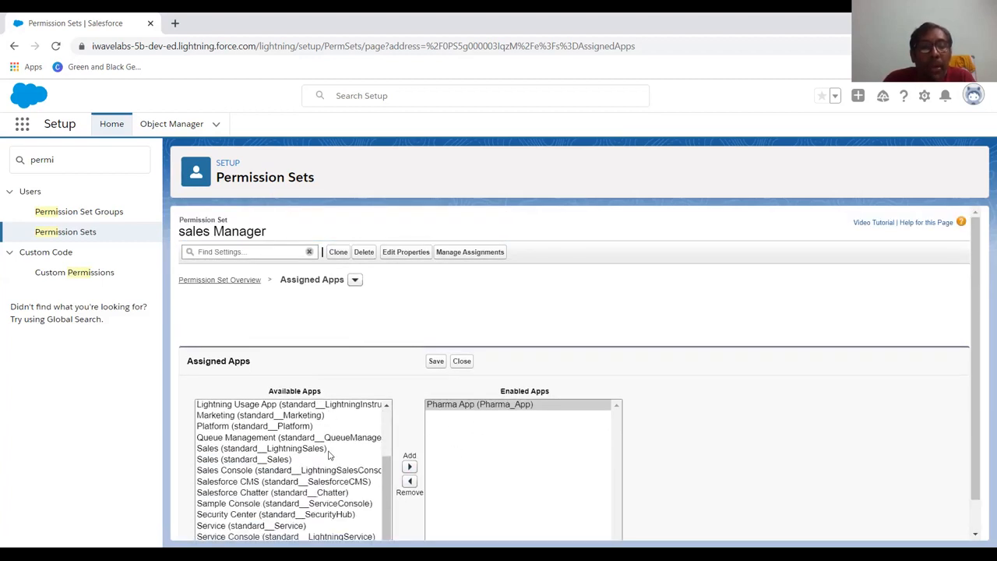
pyautogui.scroll(-1, 329, 456)
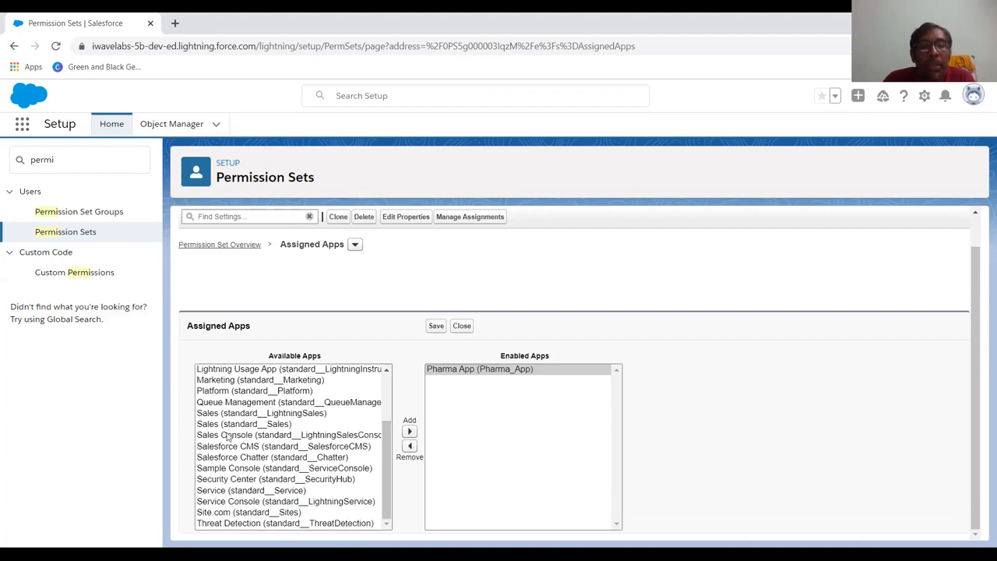
pyautogui.scroll(1, 295, 430)
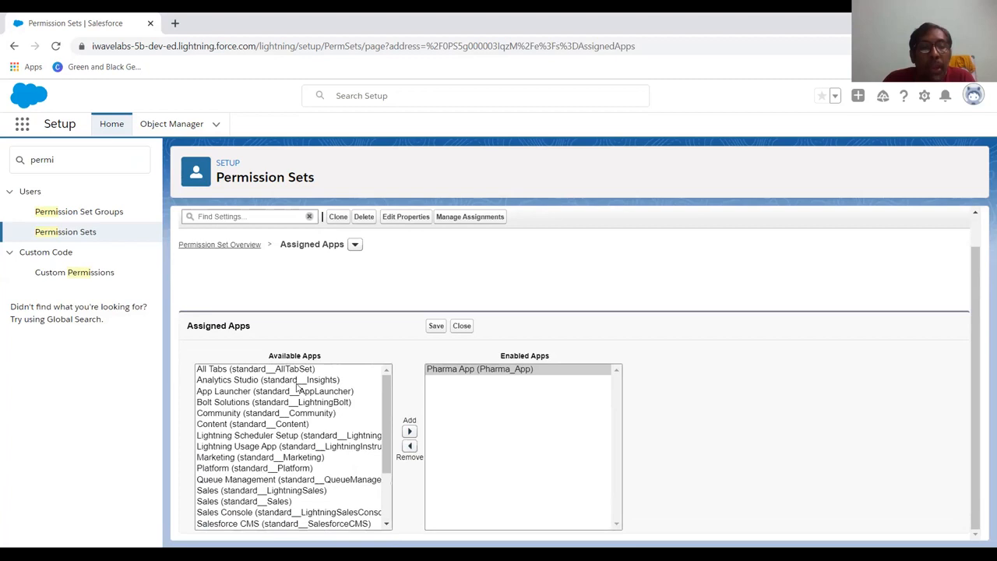
pyautogui.scroll(-1, 297, 399)
pyautogui.scroll(1, 297, 409)
pyautogui.click(433, 326)
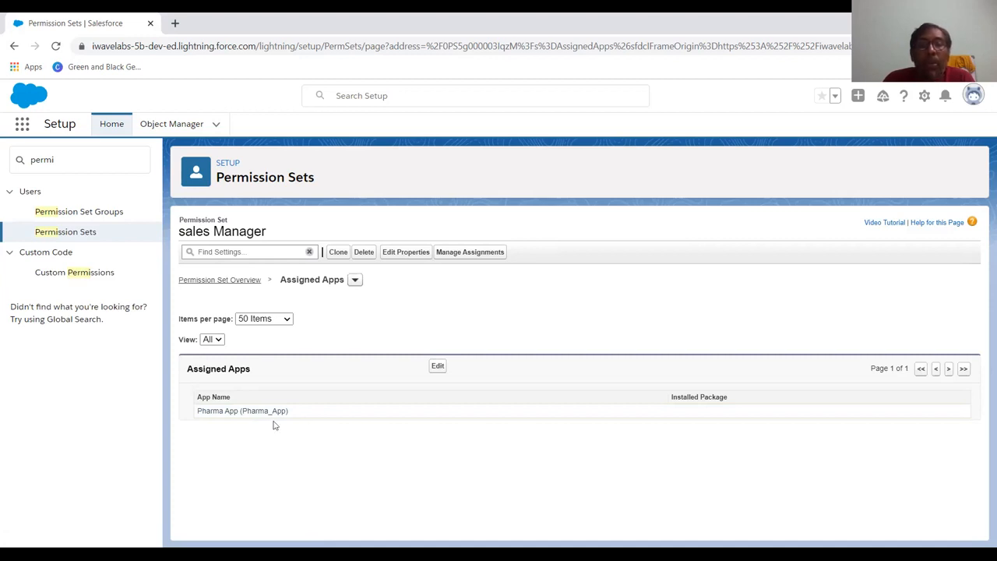
# Add an assignment of the sales Manager permission set for the new user.
pyautogui.click(471, 251)
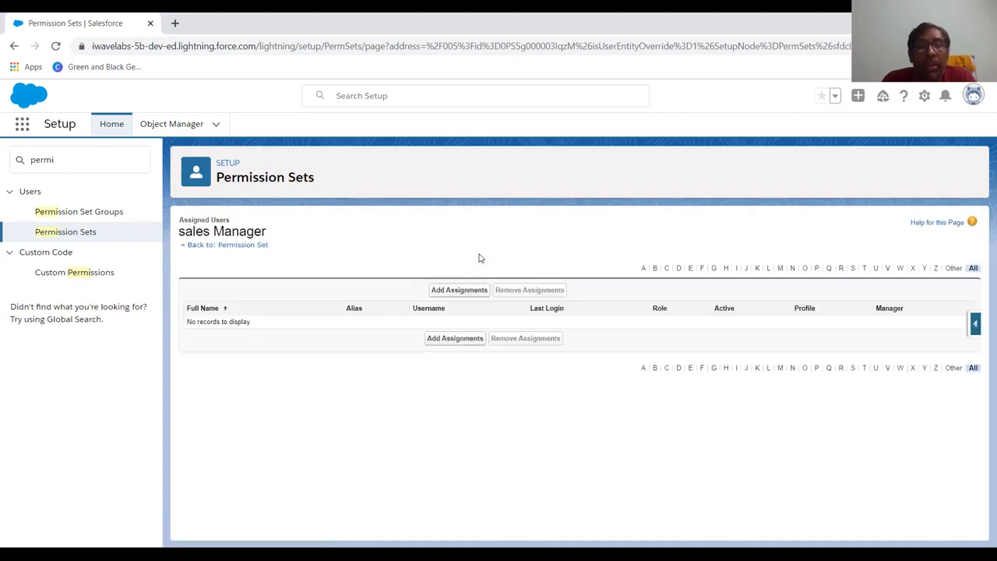
pyautogui.click(465, 292)
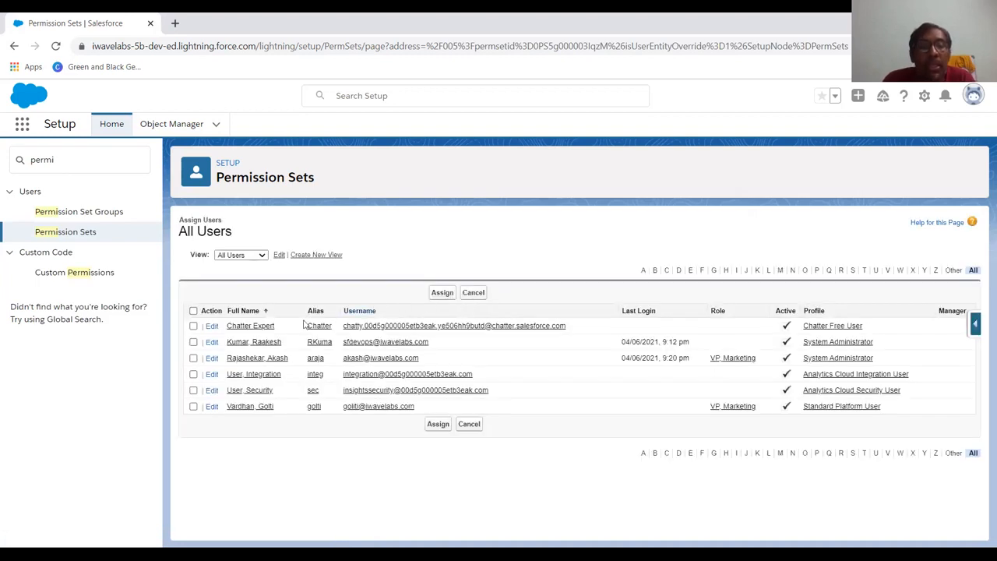
pyautogui.click(193, 358)
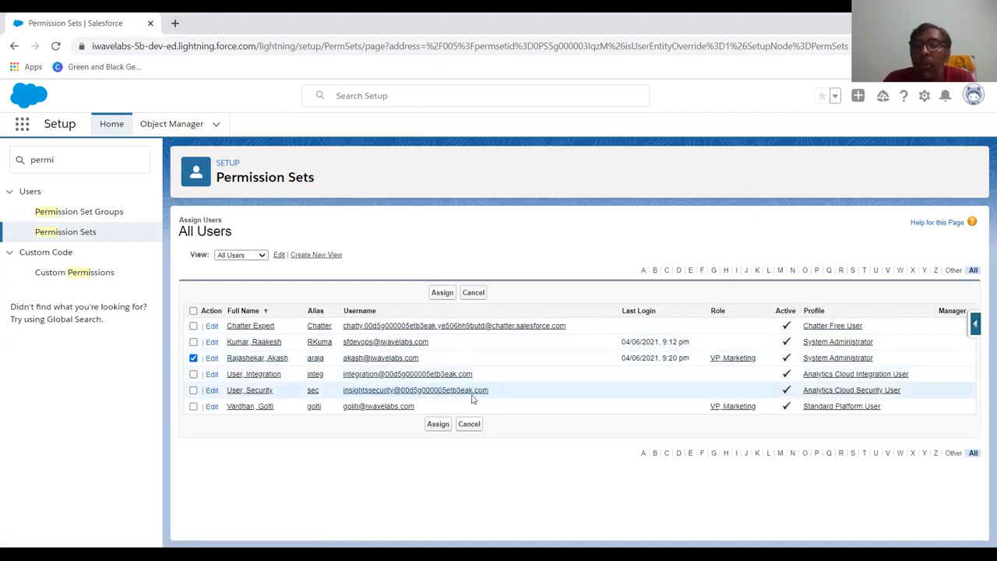
pyautogui.click(441, 426)
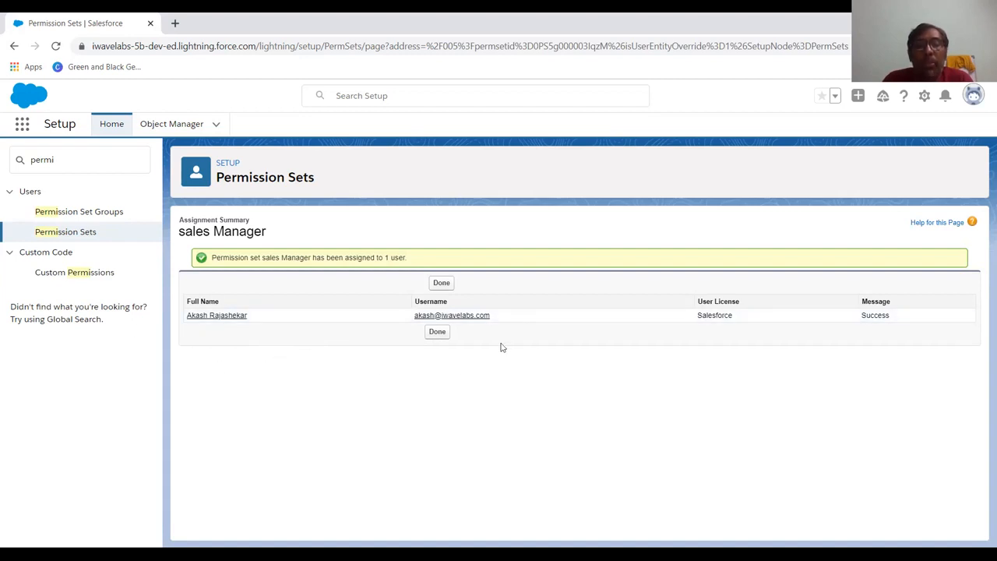
# Close the assignment summary and reload the new user's Sales Console home page.
pyautogui.click(433, 333)
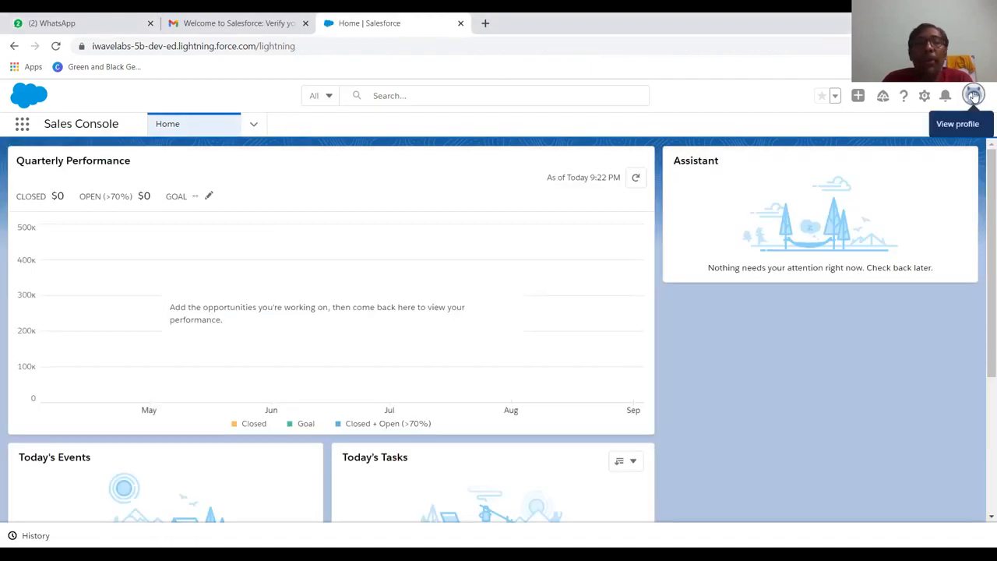
pyautogui.click(974, 96)
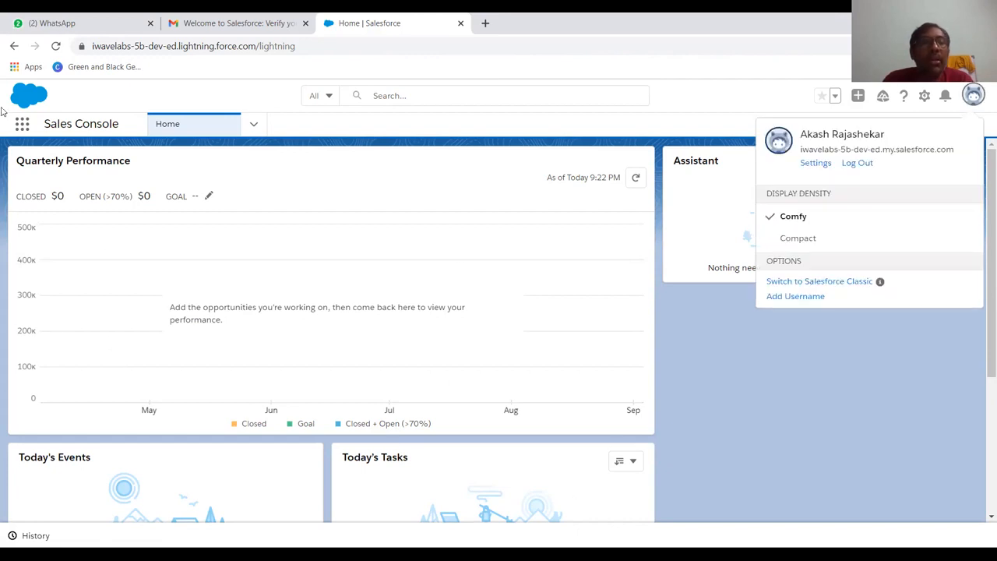
pyautogui.click(56, 46)
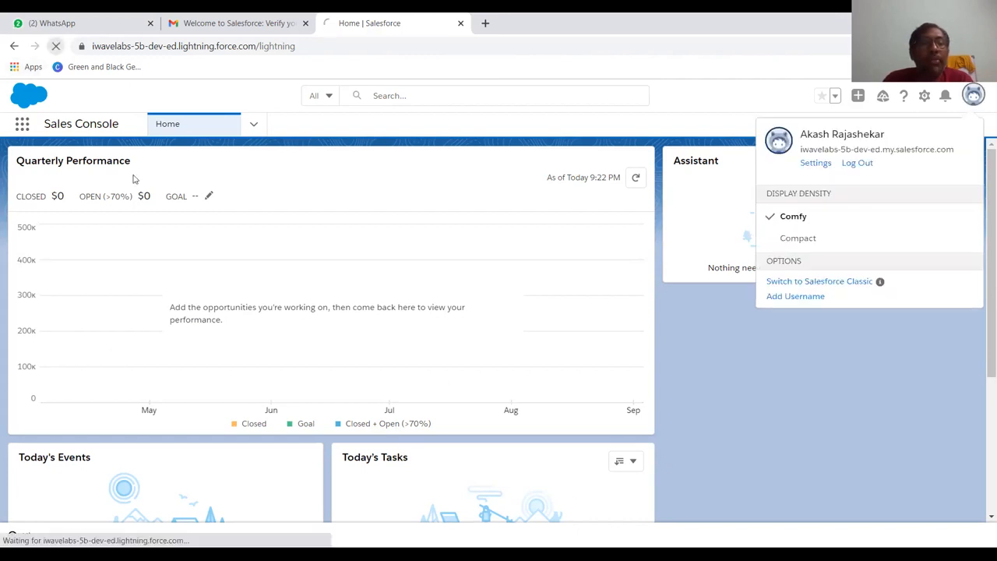